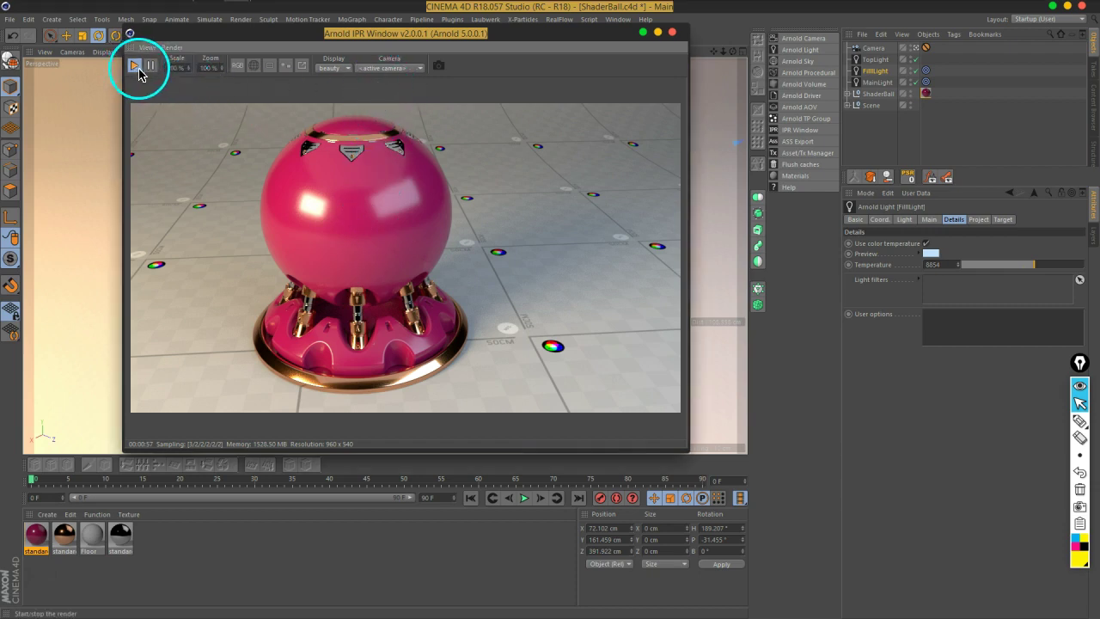
Move the Arnold IPR Window to the bottom-right corner so the shader ball viewport shows
mouse_move(323, 34)
mouse_down()
mouse_move(498, 214)
mouse_move(894, 376)
mouse_up()
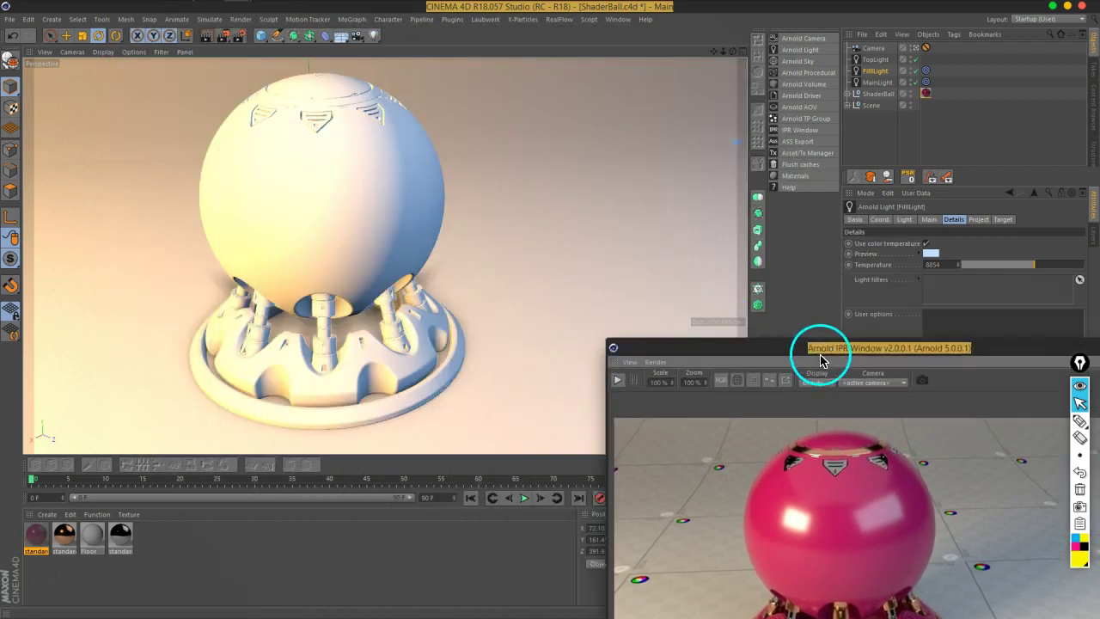
View the scene through the render camera, orbit, and zoom in close on the shader ball
click(924, 48)
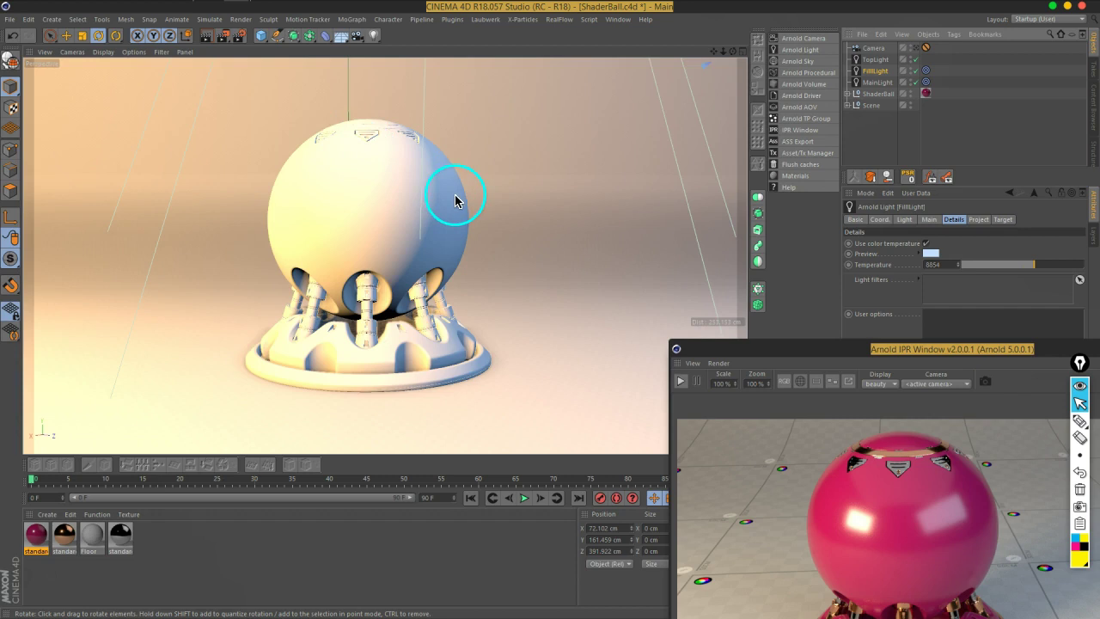
alt+drag(455, 184, 416, 180)
scroll(363, 167, down, 5)
mouse_move(338, 152)
alt+mouse_down()
mouse_move(428, 185)
mouse_move(584, 167)
mouse_move(503, 184)
alt+mouse_up()
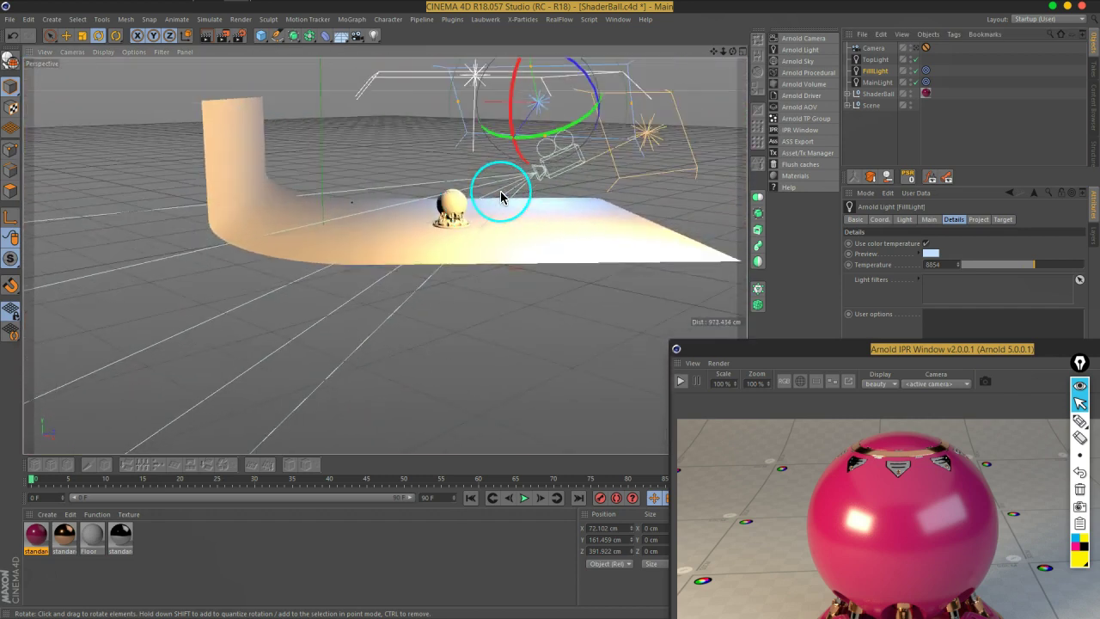
scroll(504, 189, up, 3)
scroll(503, 193, up, 2)
scroll(541, 243, up, 2)
mouse_move(540, 243)
alt+mouse_down()
mouse_move(493, 263)
mouse_move(460, 249)
alt+mouse_up()
scroll(444, 216, up, 2)
scroll(454, 224, up, 2)
scroll(454, 223, up, 1)
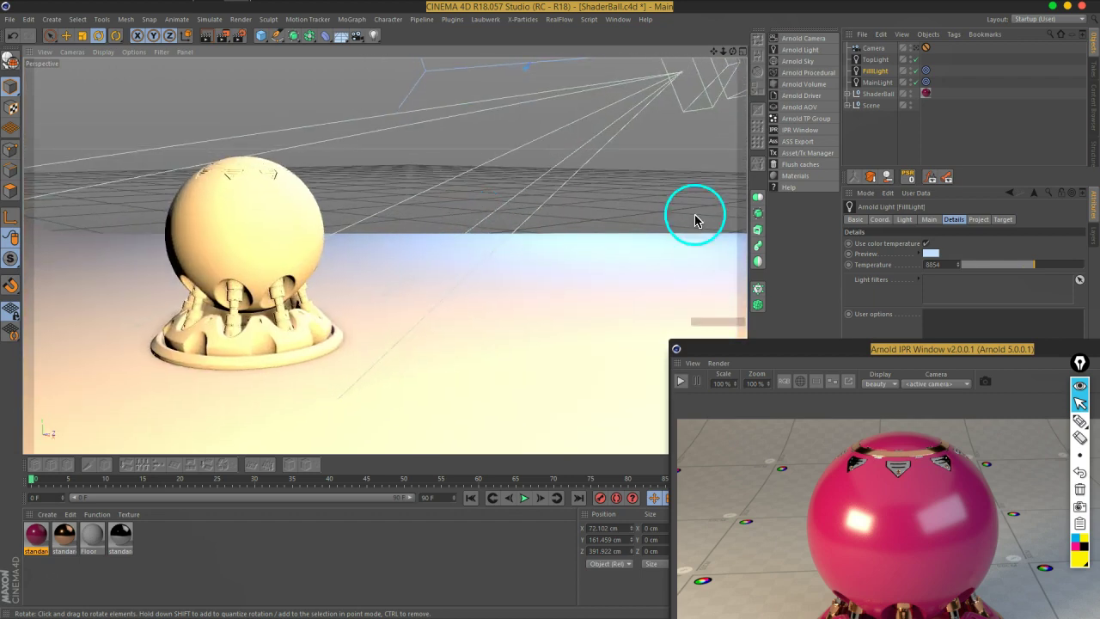
Switch off FillLight and MainLight so the ball turns dark grey, then orbit toward the fill light
click(915, 89)
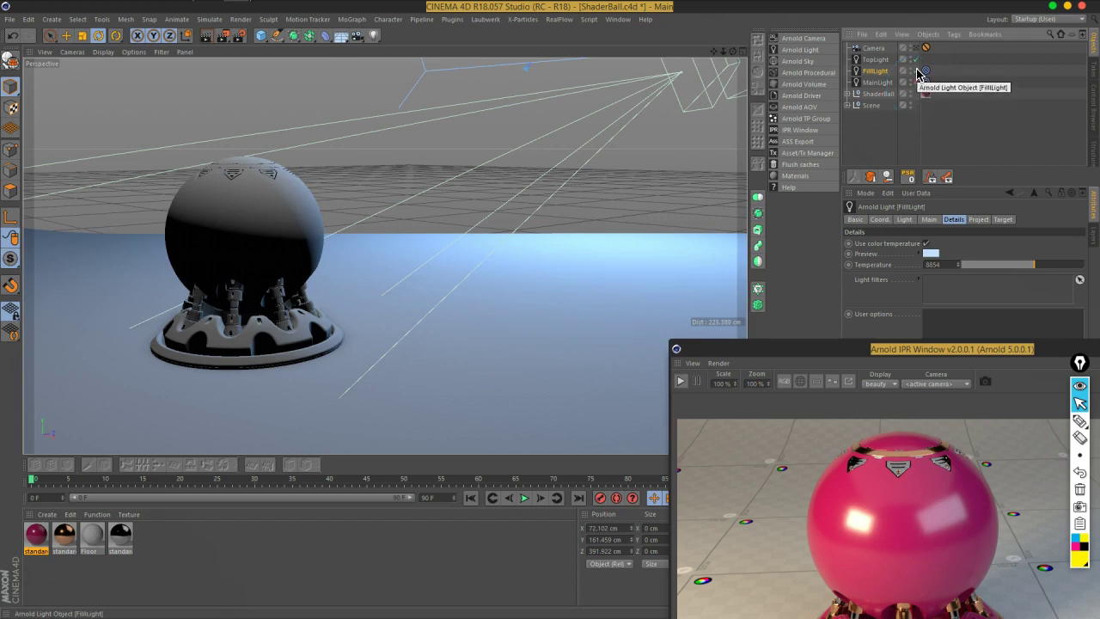
click(917, 72)
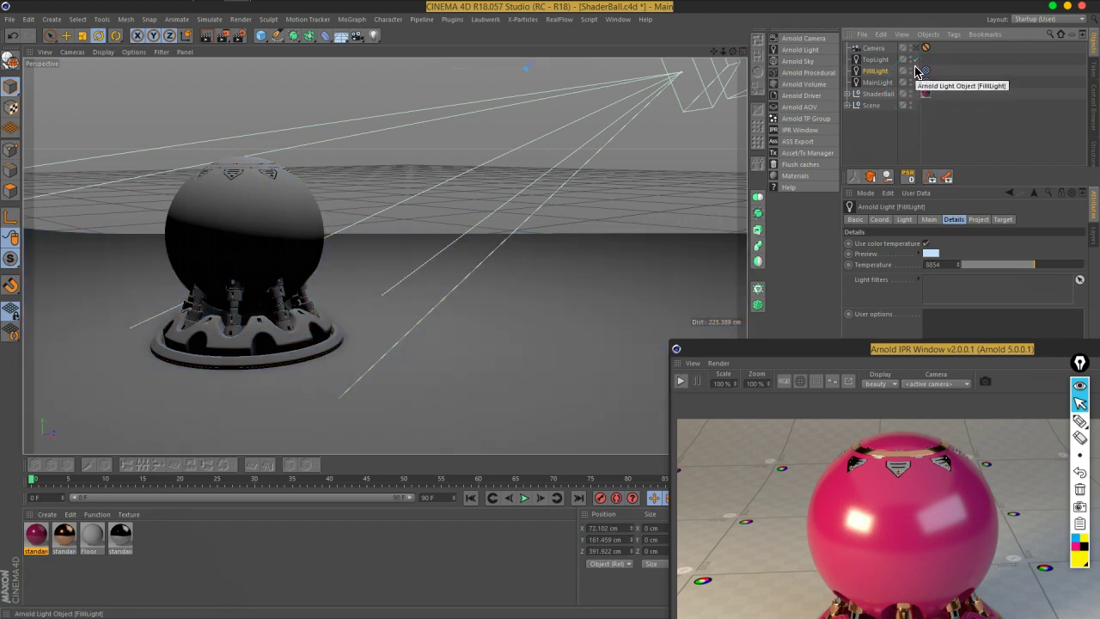
click(916, 71)
click(572, 282)
alt+drag(571, 282, 432, 324)
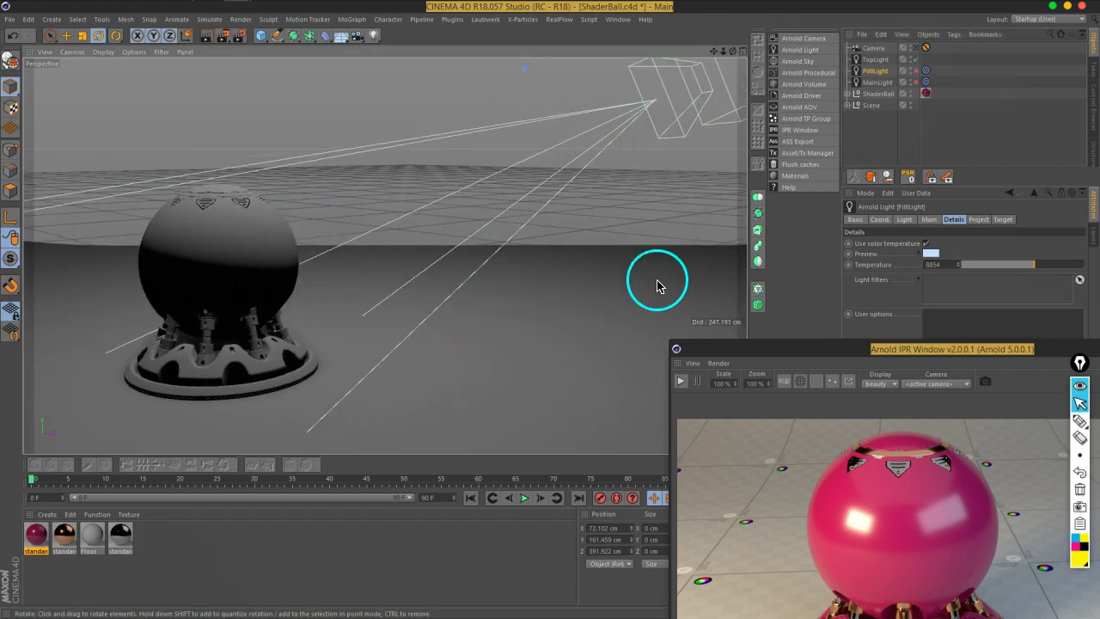
Move the annotation palette aside, select the pen and choose a brush size for the yellow arrow
click(1077, 420)
drag(1076, 363, 1041, 226)
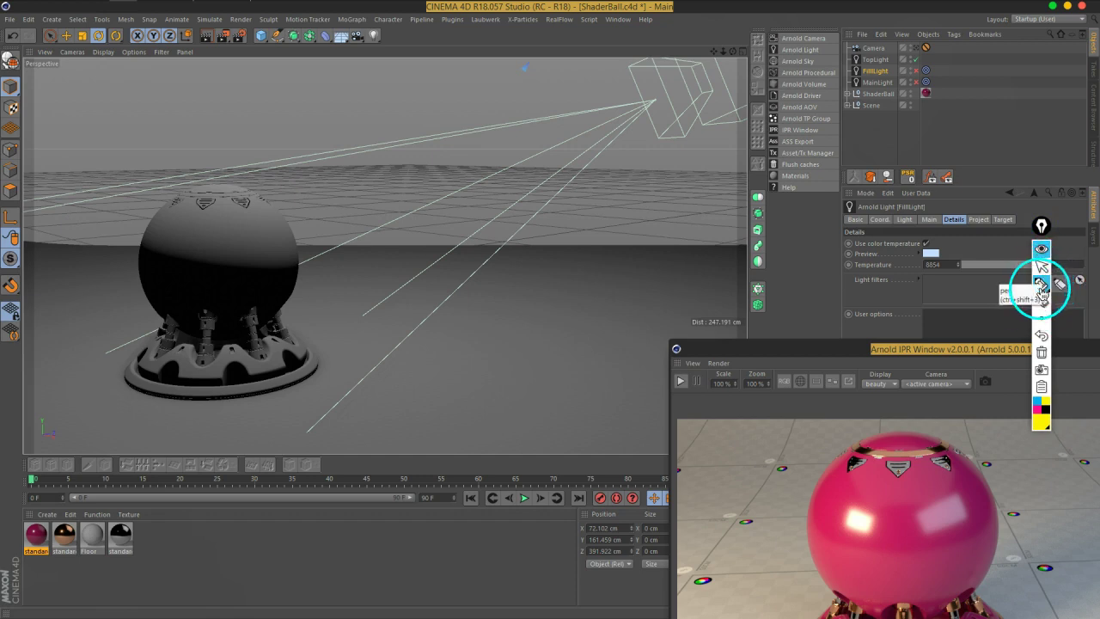
click(1041, 289)
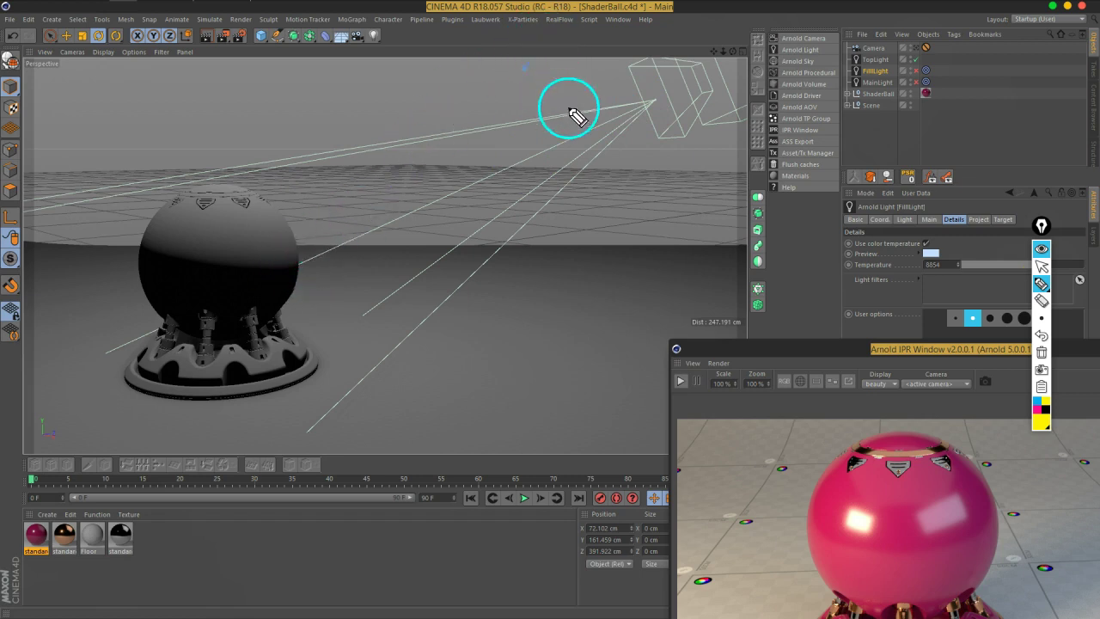
click(655, 106)
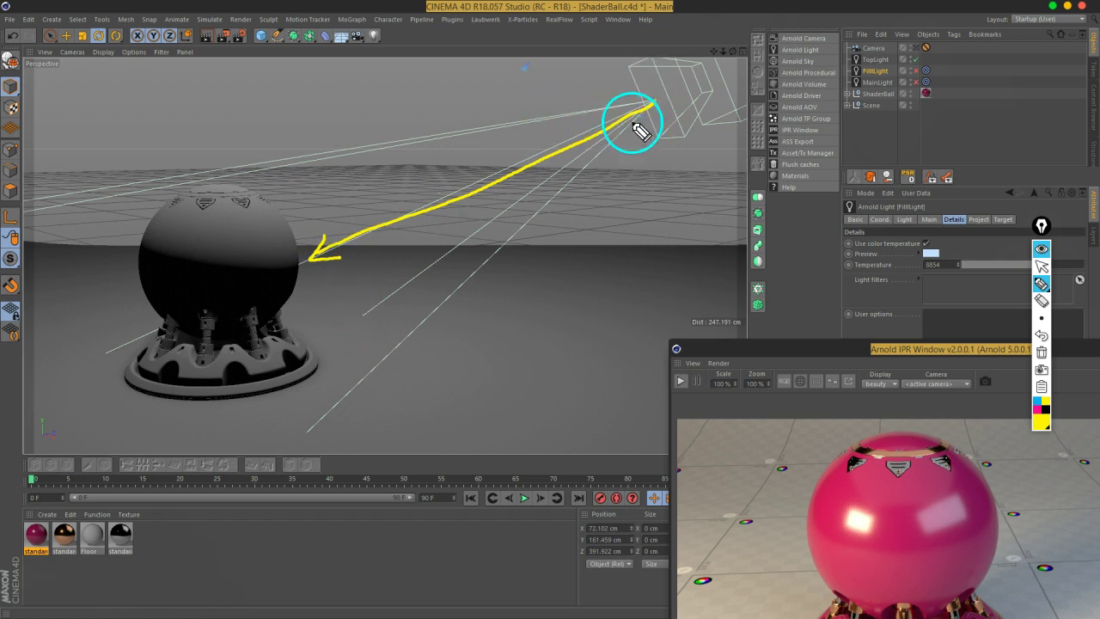
Undo the stray arrowhead stroke and write the 'Ray' and 'Samples' labels beside the hit point
key(ctrl+z)
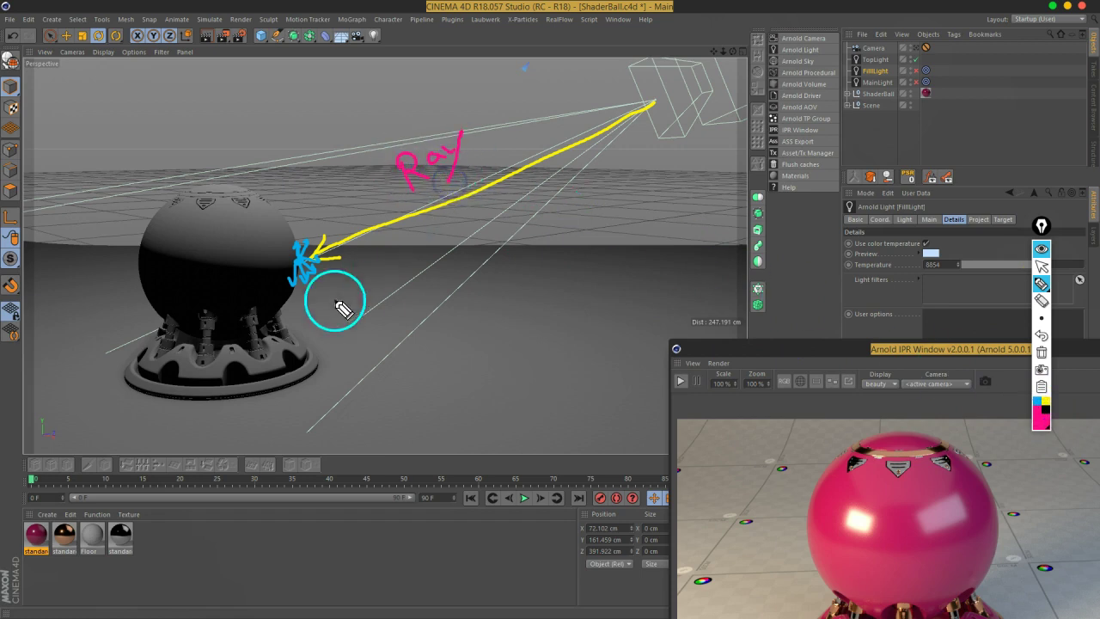
drag(311, 290, 319, 292)
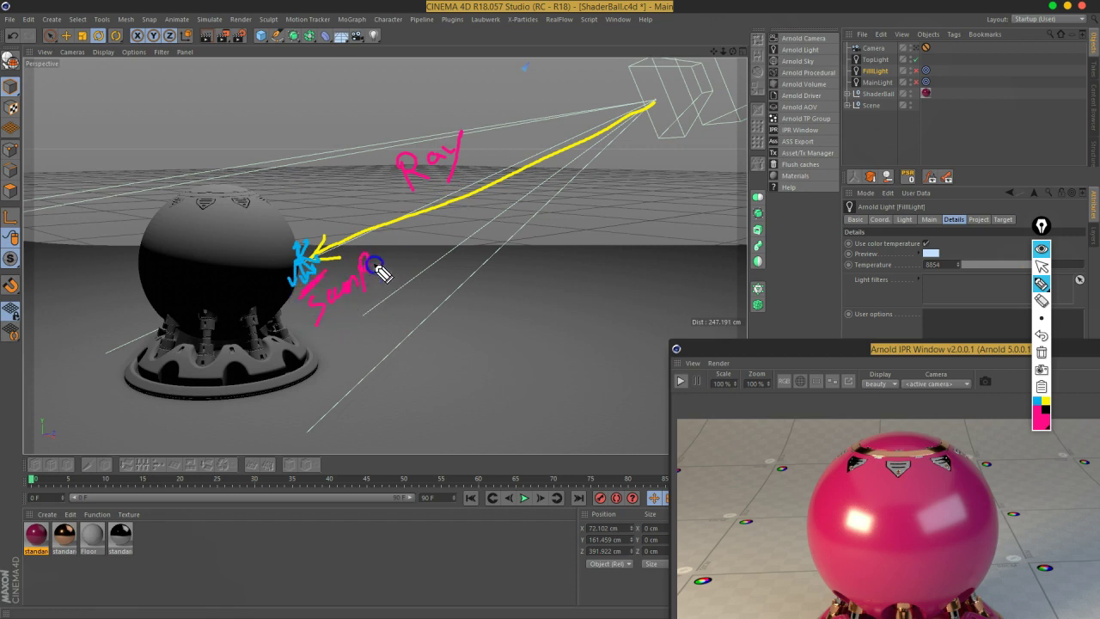
mouse_move(384, 322)
mouse_down()
mouse_move(344, 300)
mouse_move(338, 324)
mouse_move(472, 301)
mouse_move(447, 312)
mouse_move(481, 212)
mouse_move(324, 214)
mouse_move(479, 255)
mouse_move(498, 166)
mouse_move(508, 226)
mouse_move(601, 172)
mouse_move(657, 117)
mouse_move(333, 245)
mouse_move(267, 359)
mouse_move(201, 320)
mouse_move(226, 367)
mouse_move(267, 337)
mouse_move(260, 359)
mouse_move(251, 318)
mouse_move(198, 364)
mouse_move(364, 229)
mouse_move(639, 103)
mouse_move(471, 195)
mouse_move(582, 123)
mouse_move(319, 255)
mouse_move(326, 262)
mouse_move(302, 253)
mouse_move(284, 321)
mouse_move(645, 99)
mouse_move(649, 120)
mouse_move(303, 279)
mouse_move(560, 266)
mouse_move(1031, 408)
mouse_up()
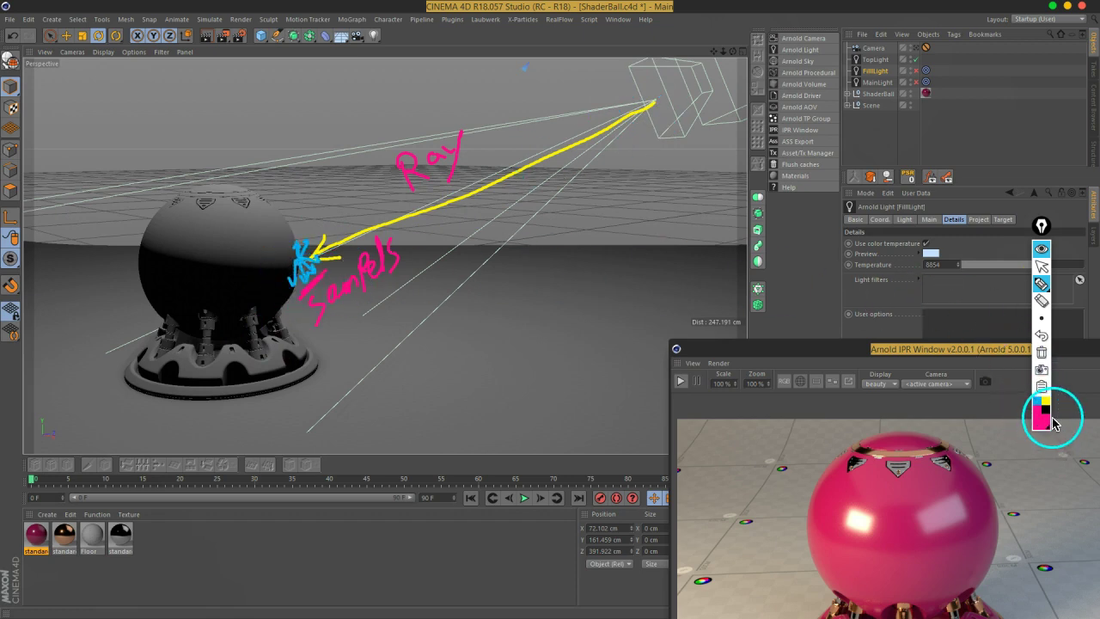
Set the annotation pen to green with a chosen stroke thickness
click(1048, 432)
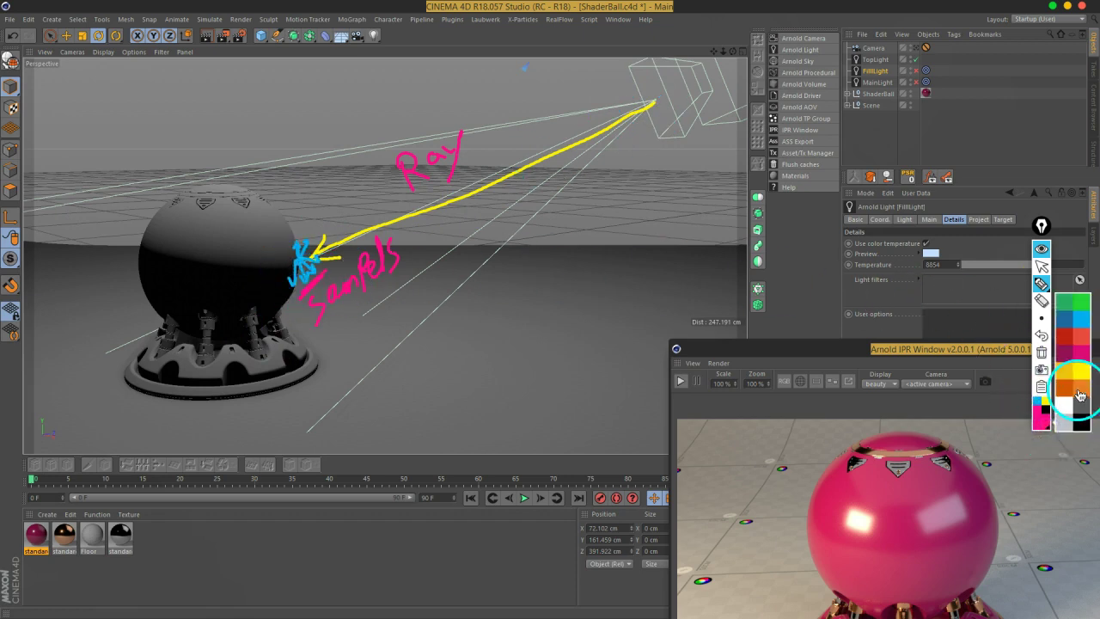
click(1086, 324)
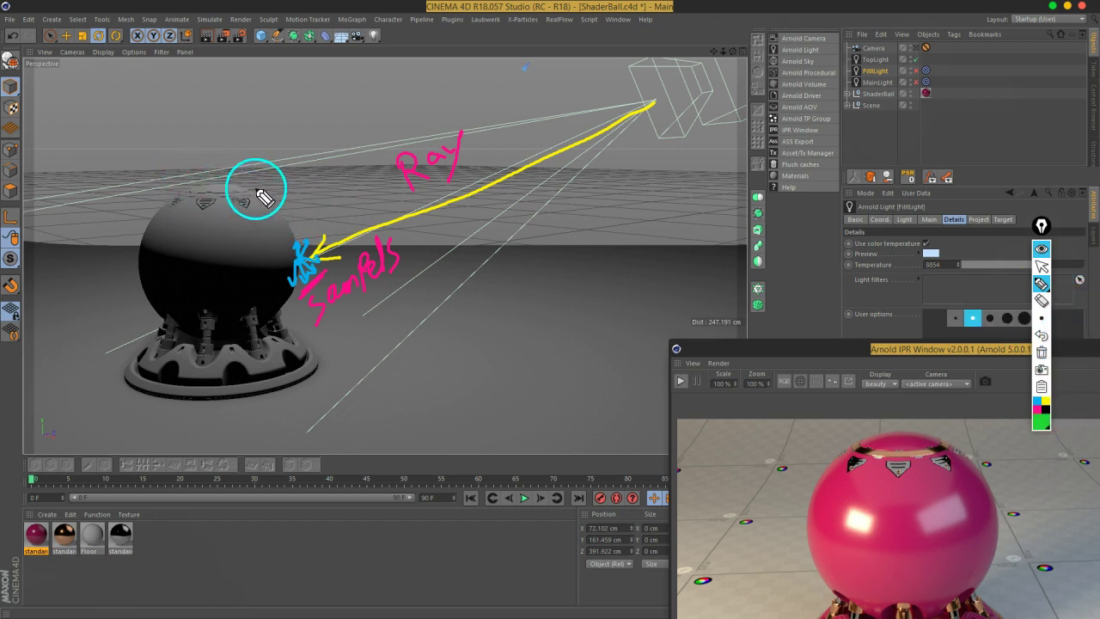
click(255, 199)
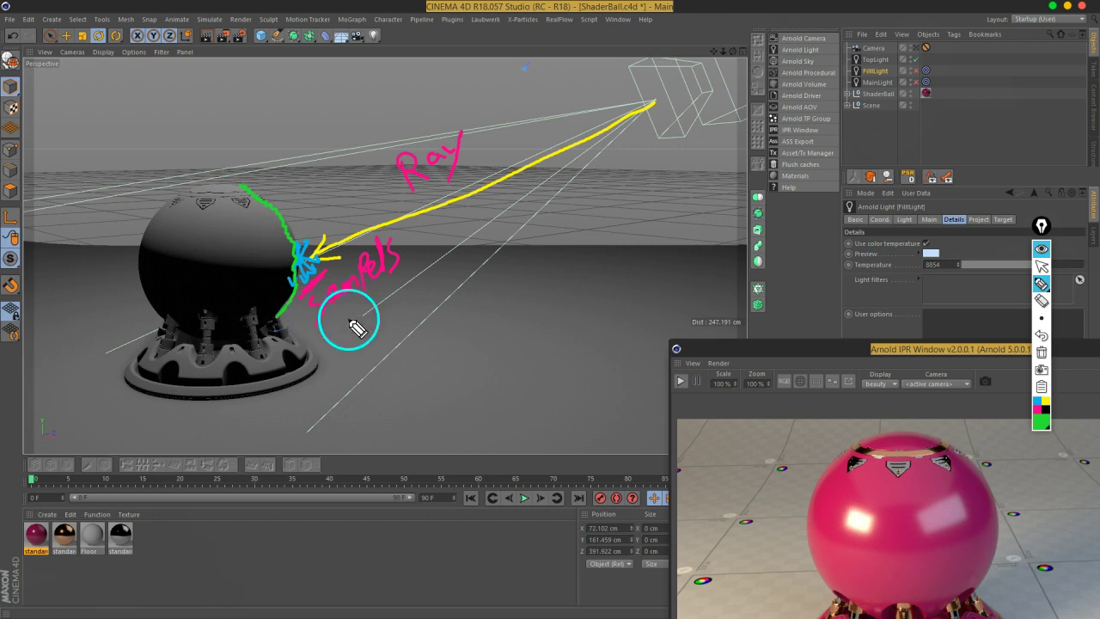
Trace the sphere's edge at the hit point, add an outward green arrow, and finish the y in 'Ray'
drag(290, 278, 302, 250)
drag(326, 199, 319, 189)
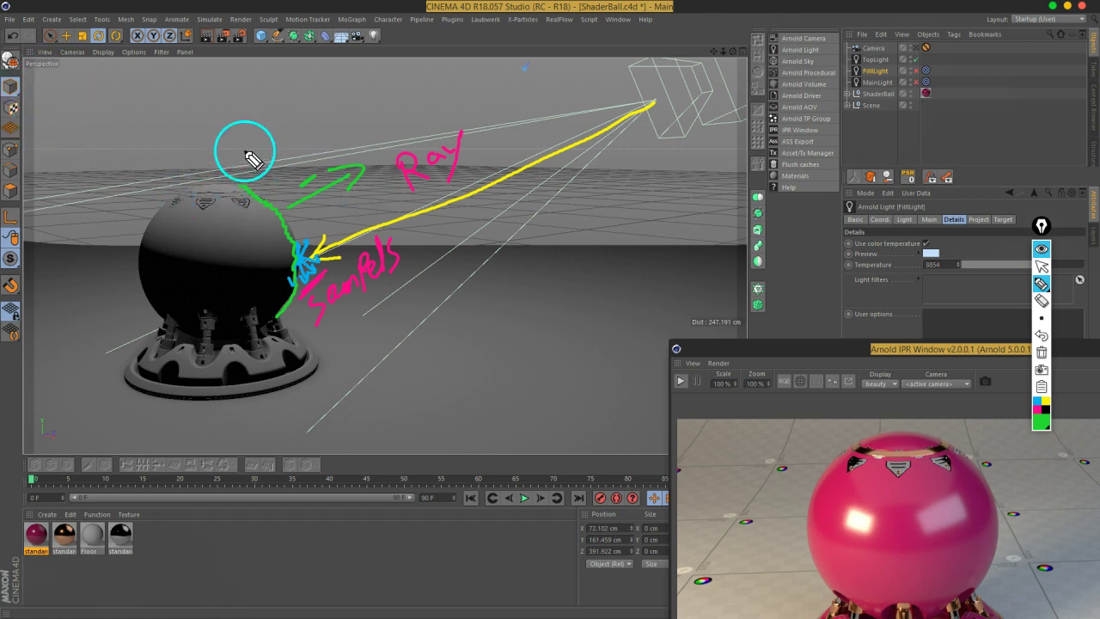
drag(277, 206, 242, 185)
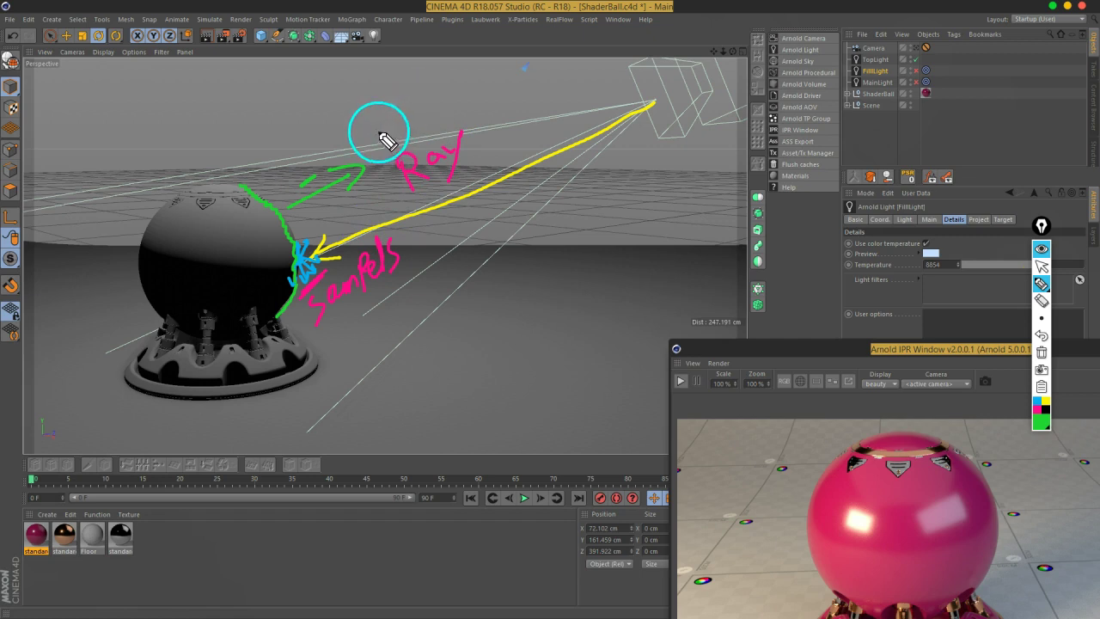
drag(462, 130, 450, 172)
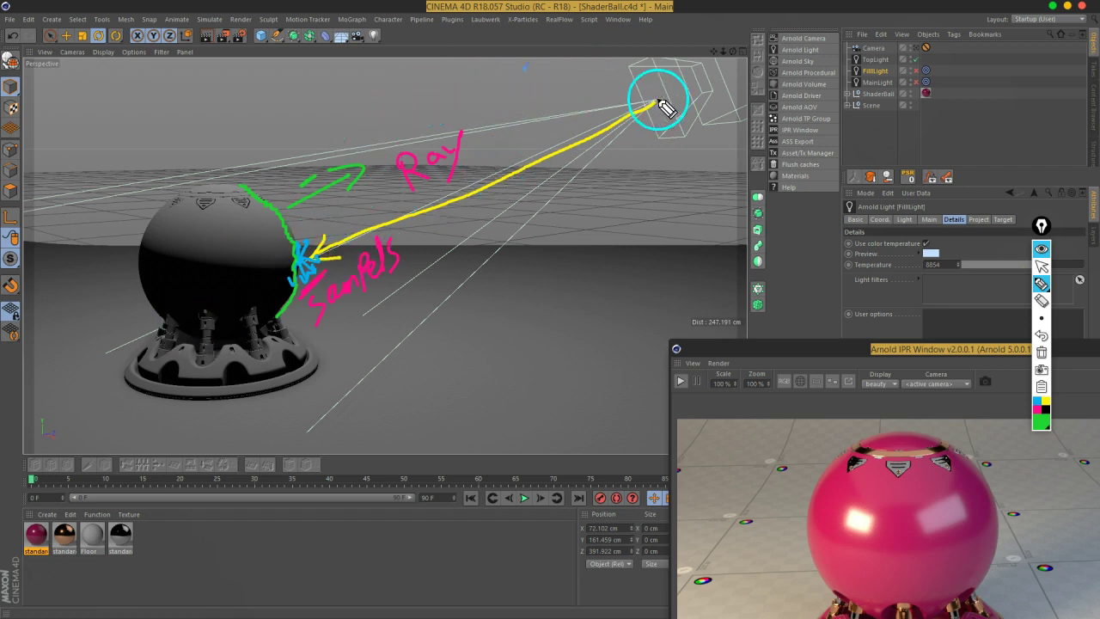
Erase the yellow ray arrow, the strokes around the sphere and the Samples label
click(1041, 300)
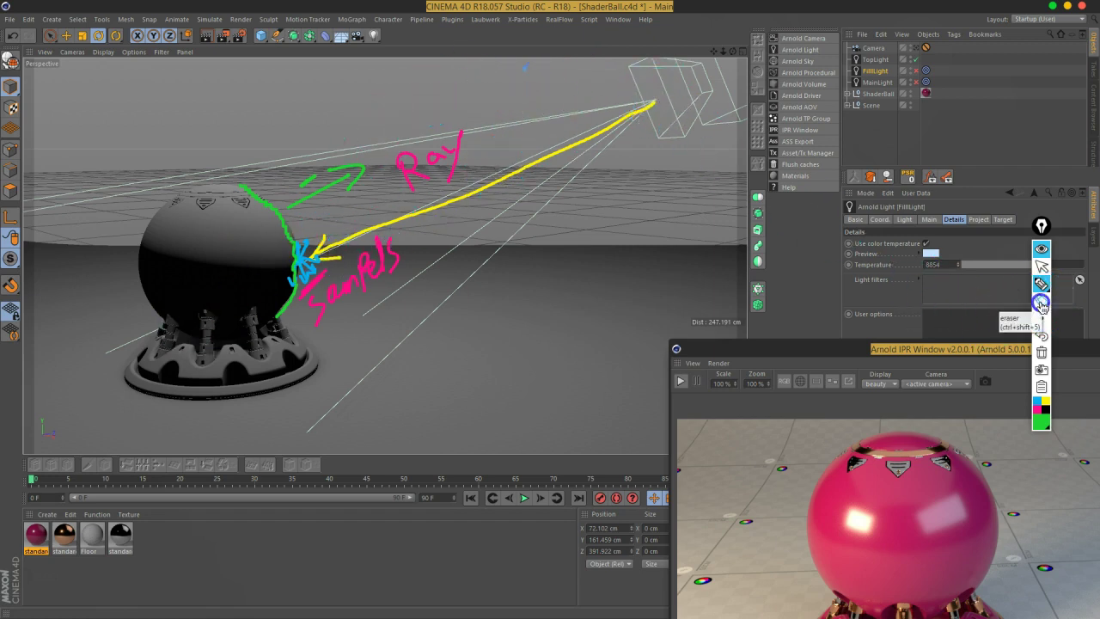
click(632, 118)
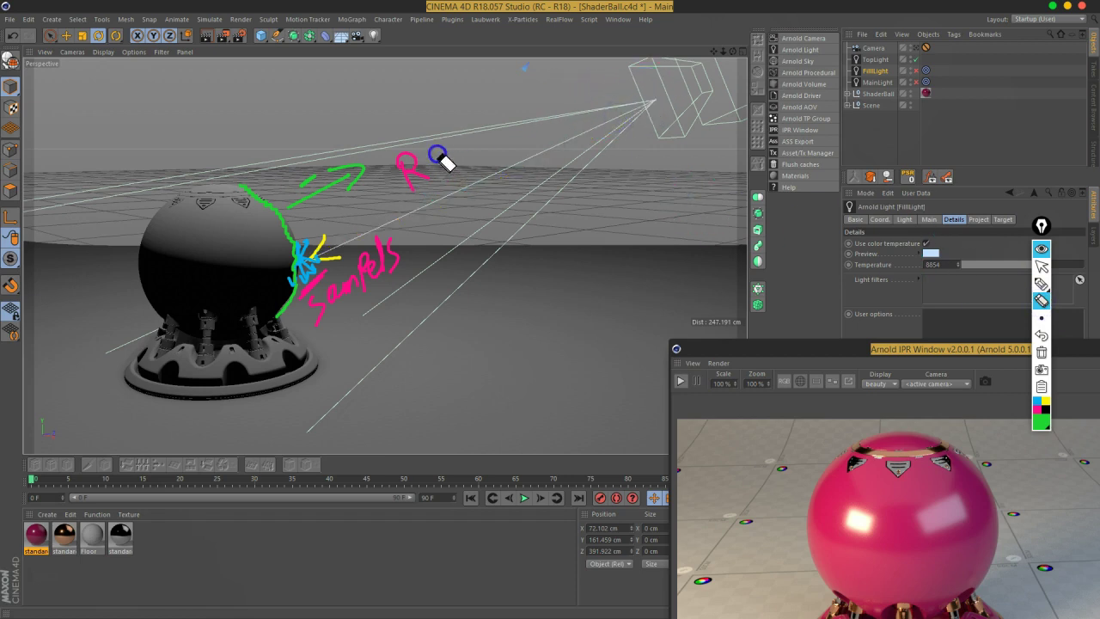
click(307, 233)
click(295, 278)
drag(335, 263, 328, 299)
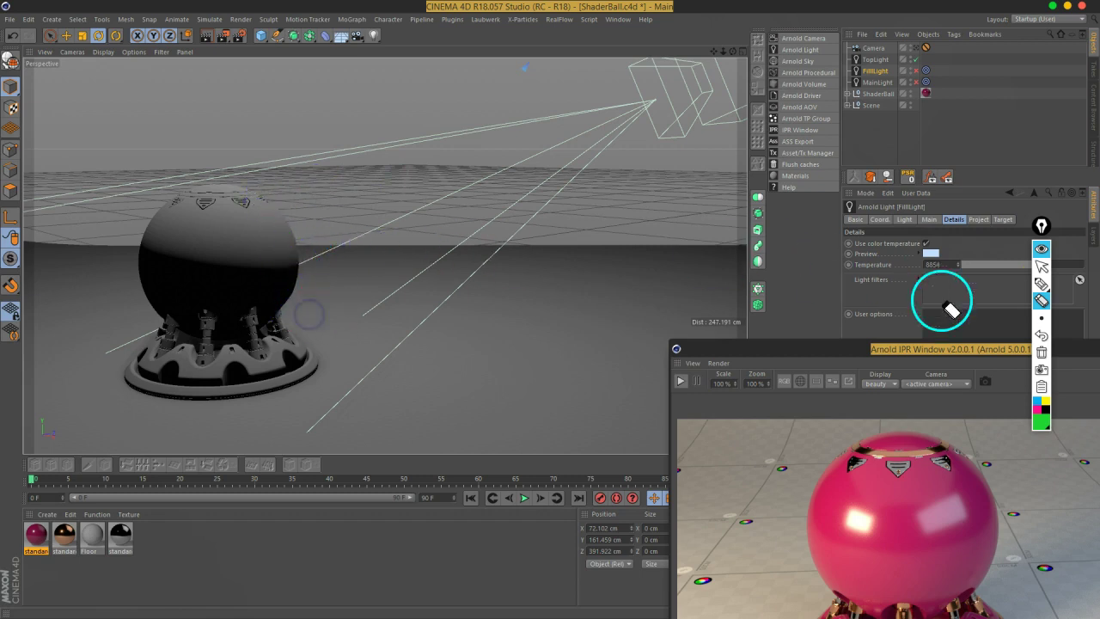
click(1041, 284)
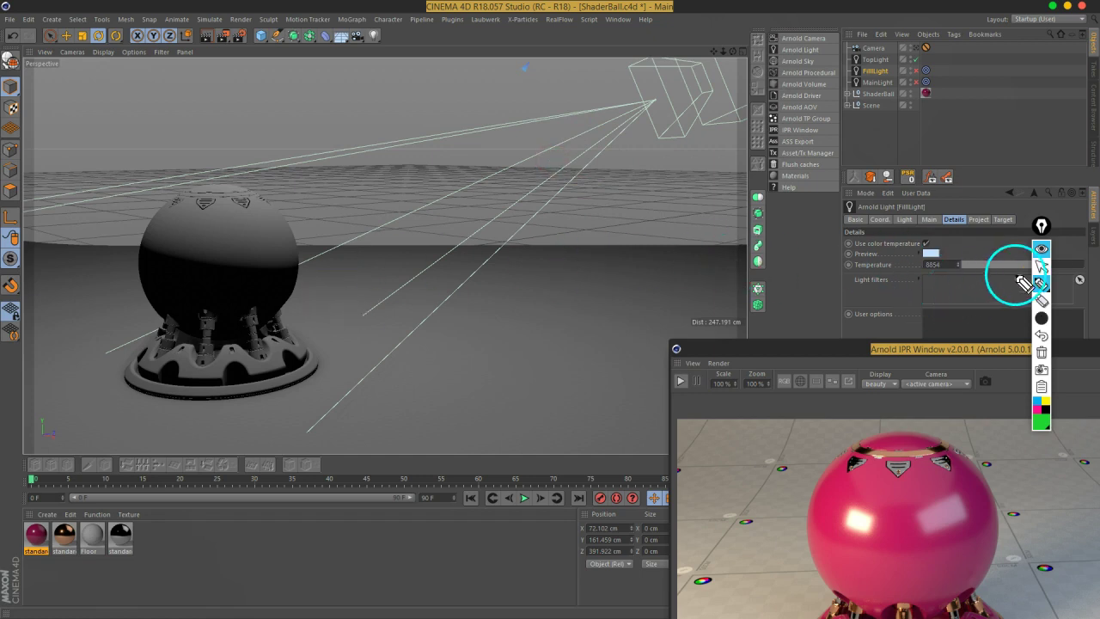
Orbit out to show the camera, lights and backdrop, and set the annotation colour to yellow
click(1041, 266)
mouse_move(545, 184)
alt+mouse_down()
mouse_move(502, 208)
mouse_move(555, 182)
mouse_move(510, 228)
mouse_move(505, 195)
mouse_move(405, 233)
mouse_move(424, 221)
mouse_move(427, 308)
mouse_move(421, 268)
mouse_move(464, 220)
mouse_move(441, 258)
mouse_move(472, 270)
mouse_move(444, 218)
alt+mouse_up()
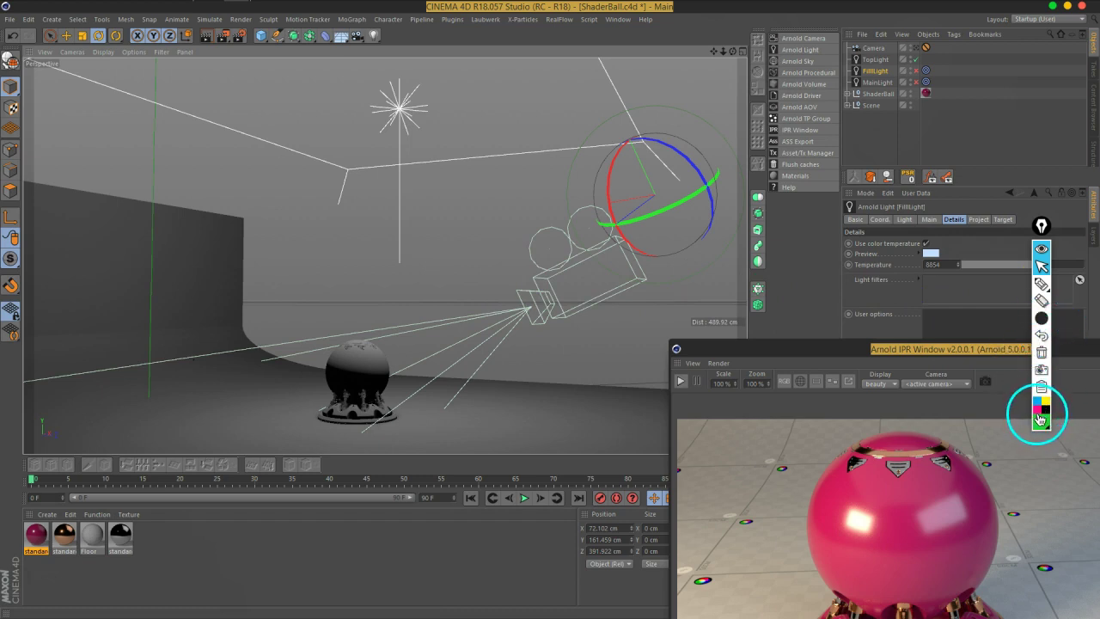
click(1038, 416)
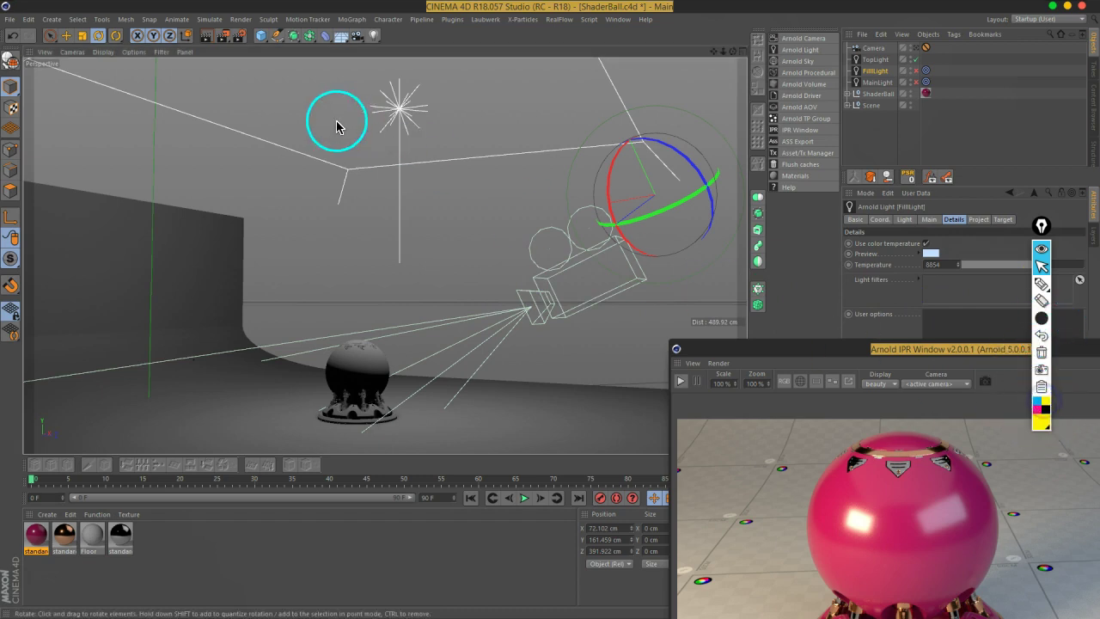
Choose a small stroke size and erase the first yellow blob drawn over the light
click(1043, 285)
mouse_move(421, 86)
mouse_down()
mouse_move(428, 103)
mouse_move(397, 138)
mouse_up()
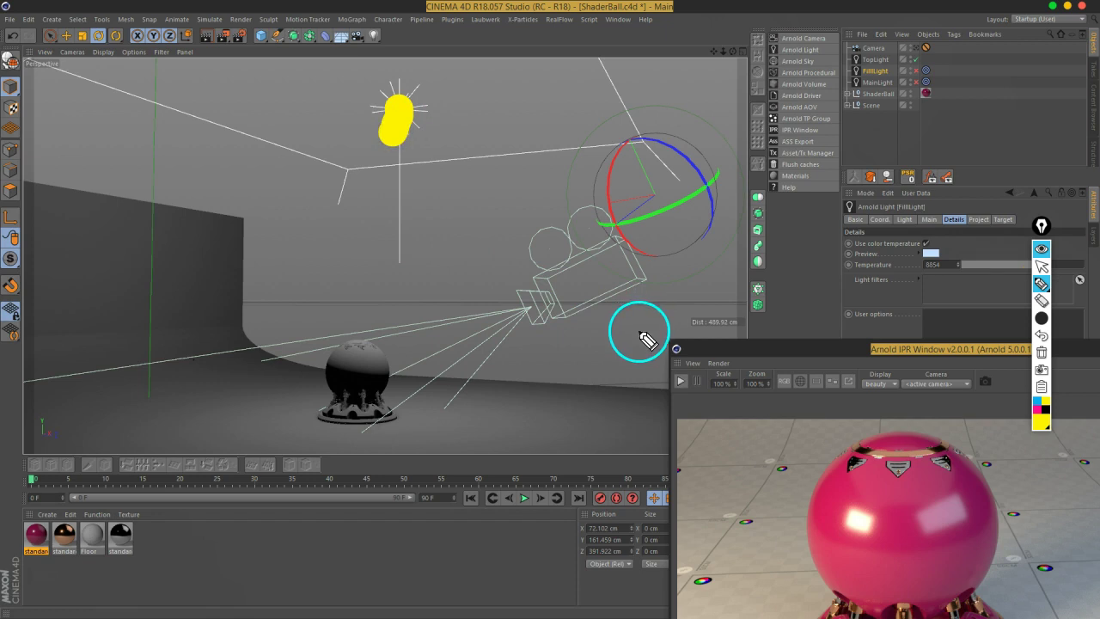
mouse_move(1042, 318)
click(972, 318)
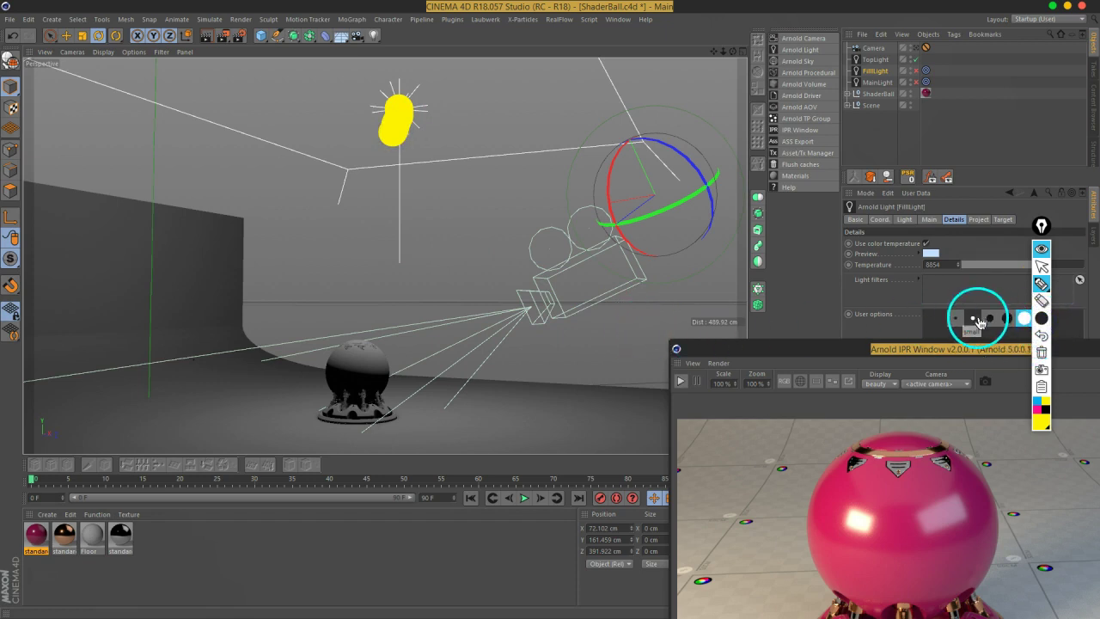
click(1041, 300)
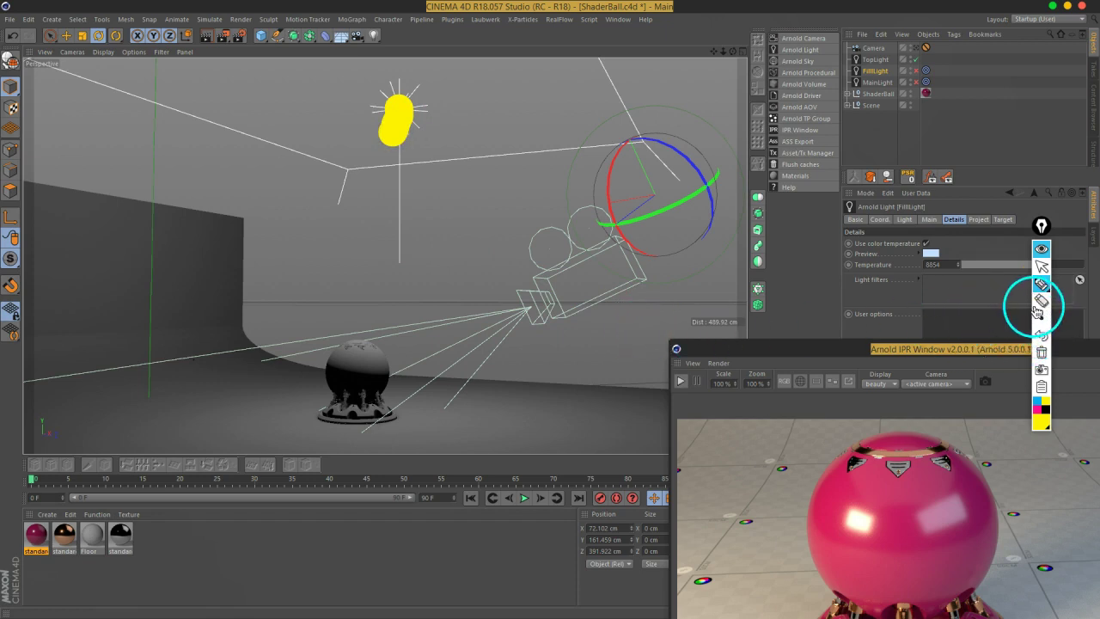
click(397, 118)
click(1039, 285)
Draw the yellow ray from the light down to the sphere and a pink scatter arrow down-left
click(398, 112)
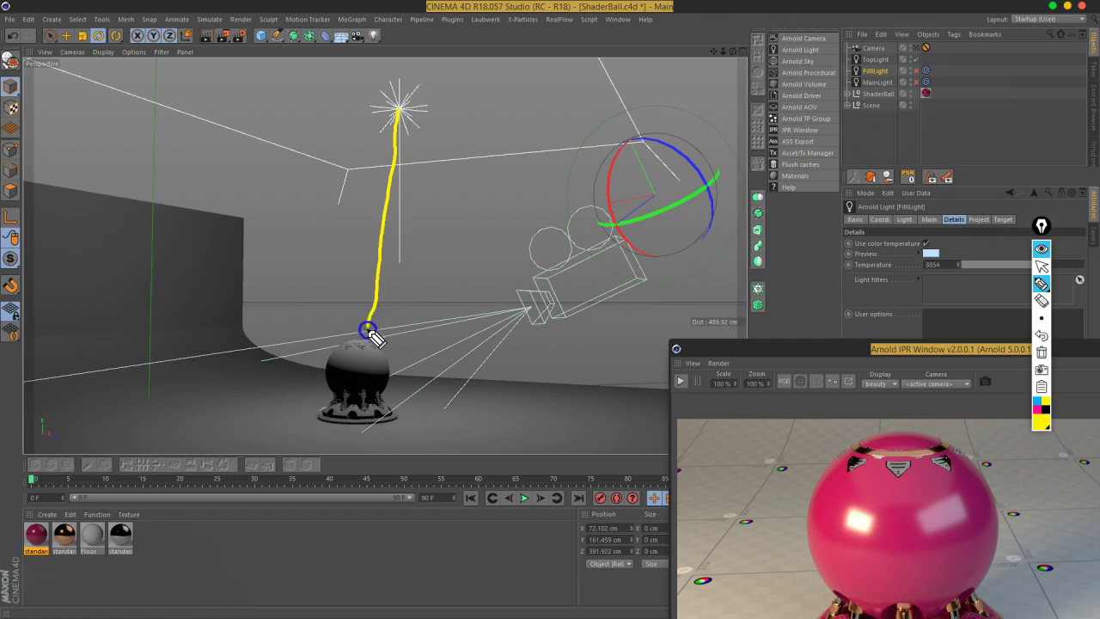
drag(394, 282, 419, 311)
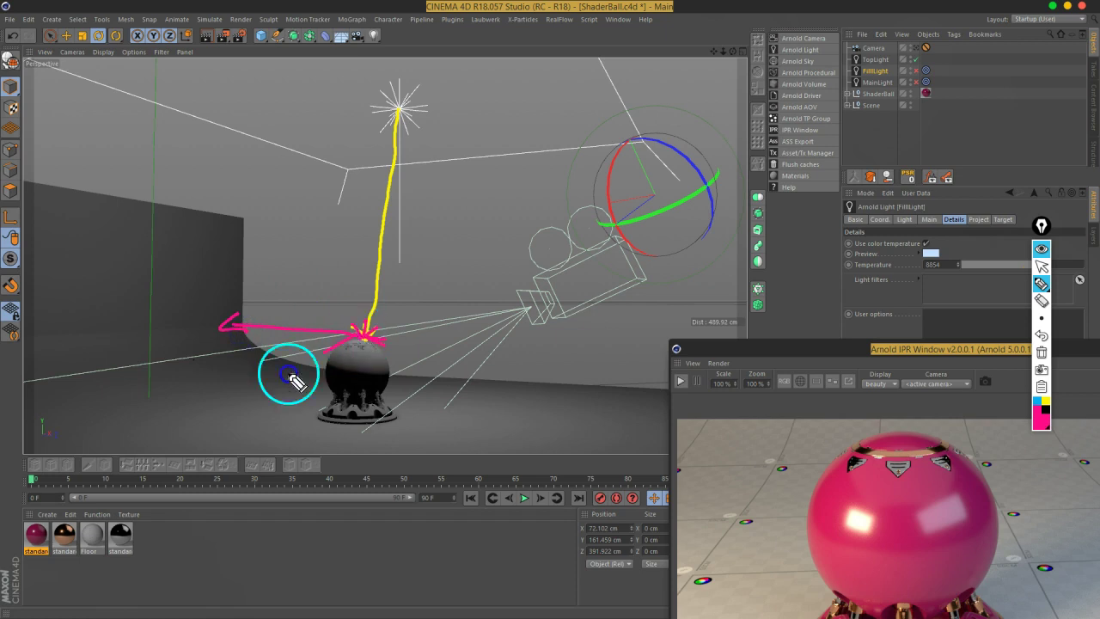
drag(343, 373, 290, 430)
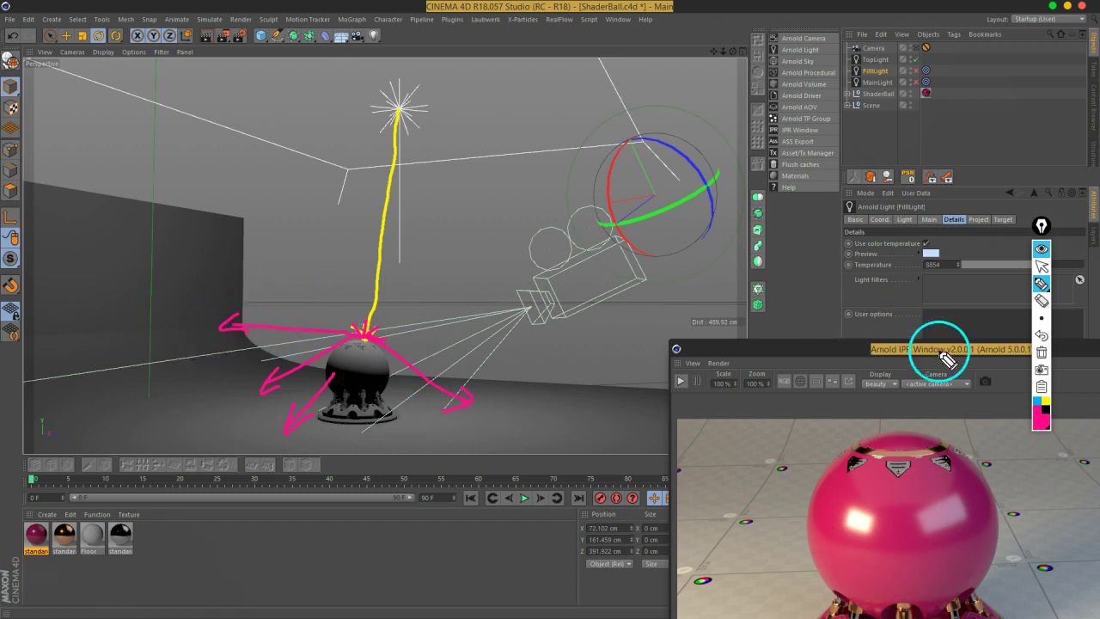
click(1042, 426)
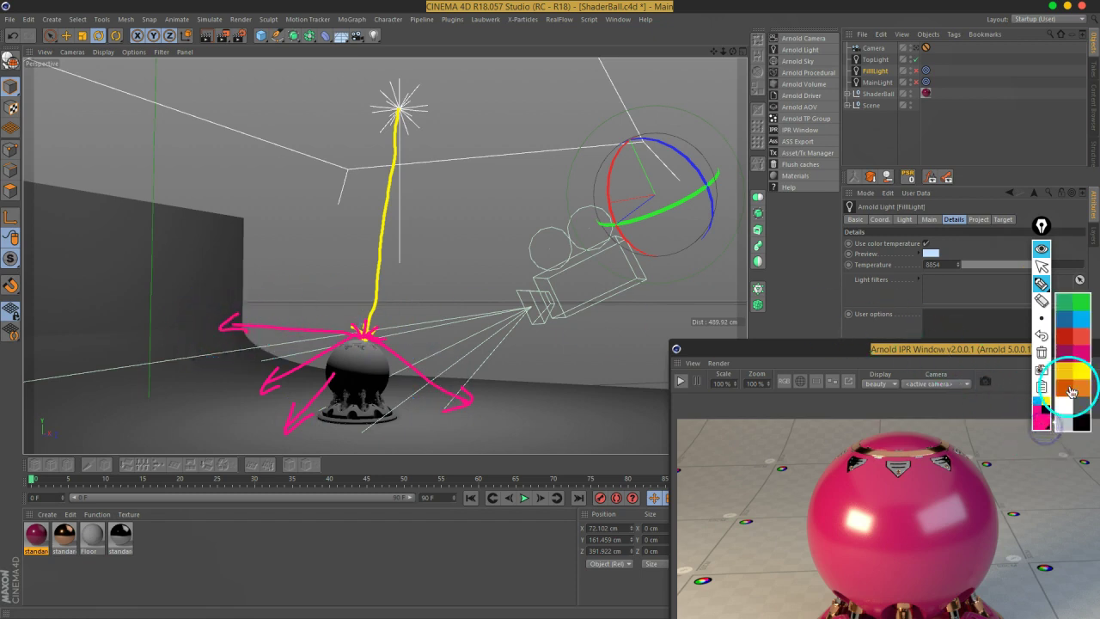
Switch the pen to green and mark the tip of each pink scatter arrow
click(1084, 307)
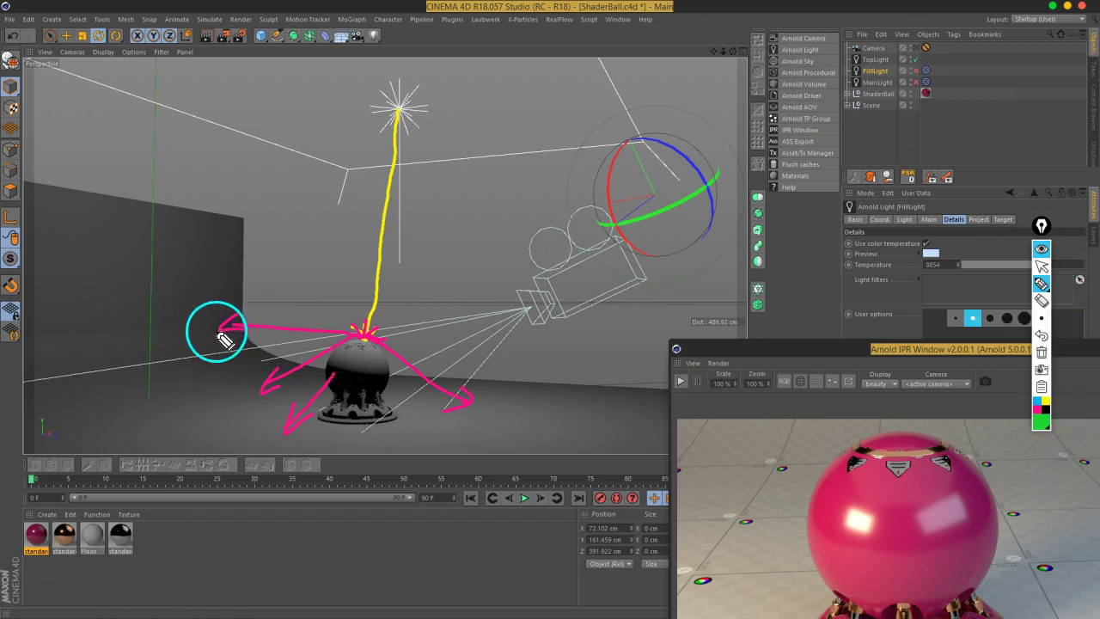
click(216, 332)
drag(301, 404, 263, 398)
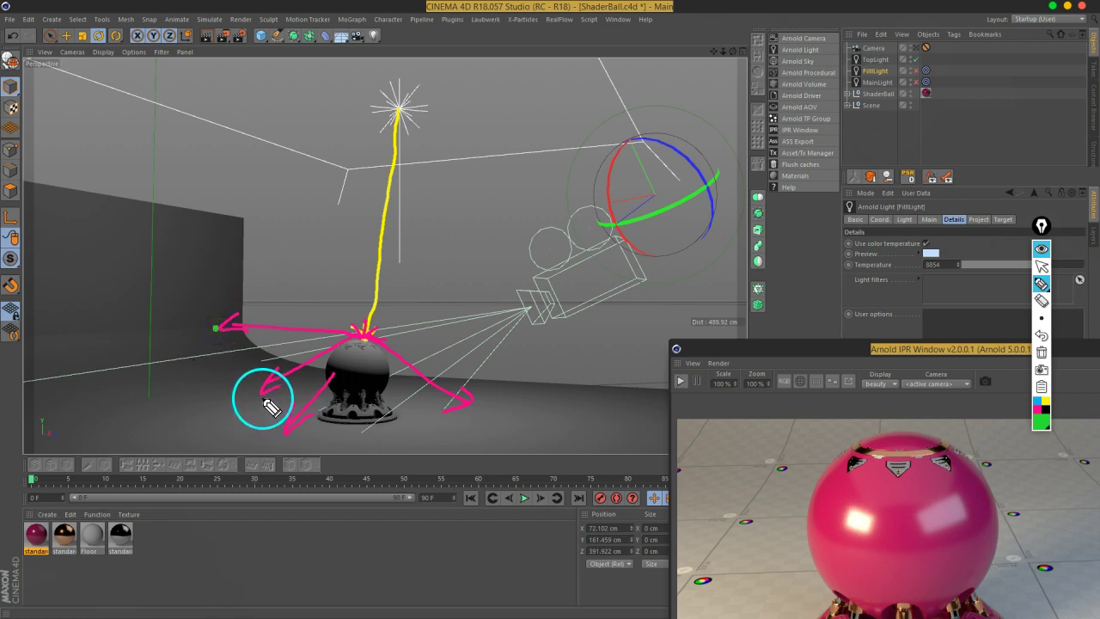
click(282, 435)
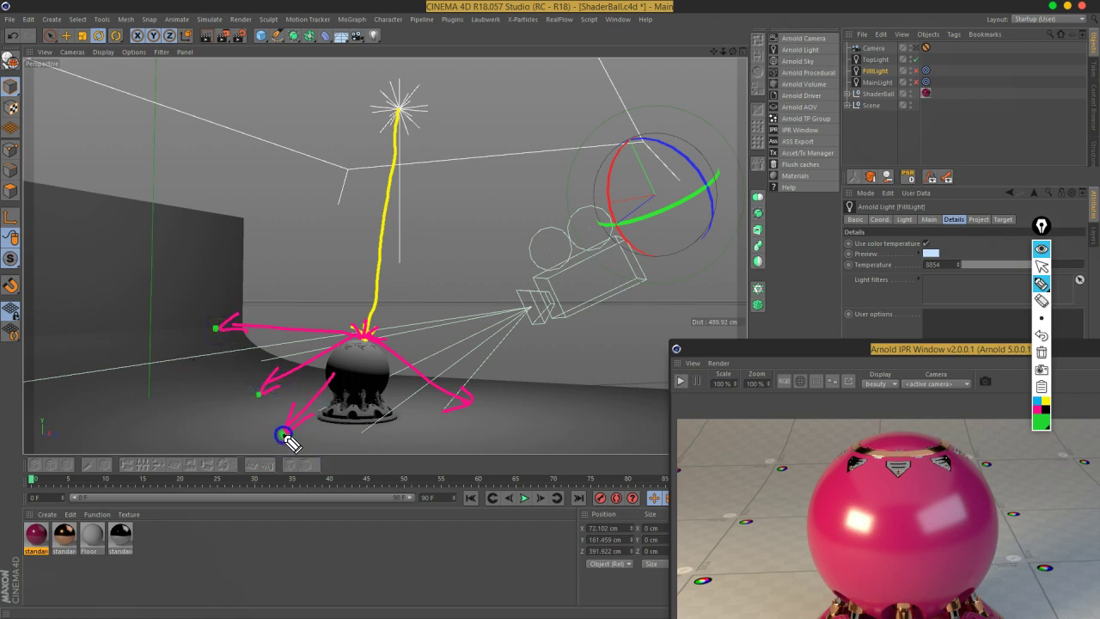
click(472, 403)
click(290, 436)
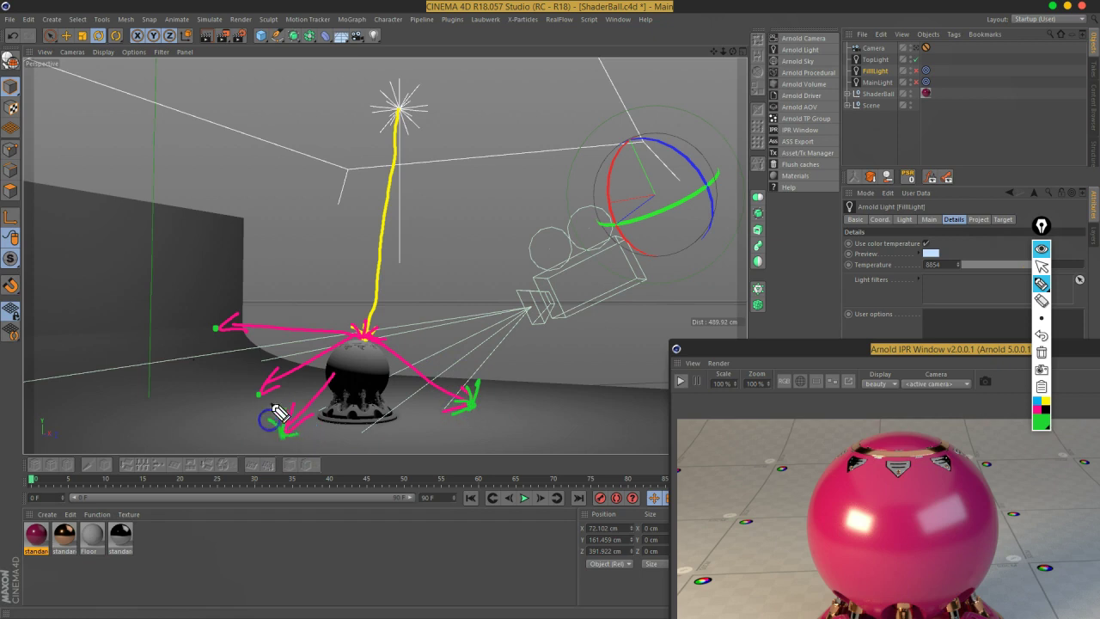
click(215, 329)
Scribble green bounce marks on the floor, then erase all annotations from the viewport
click(209, 416)
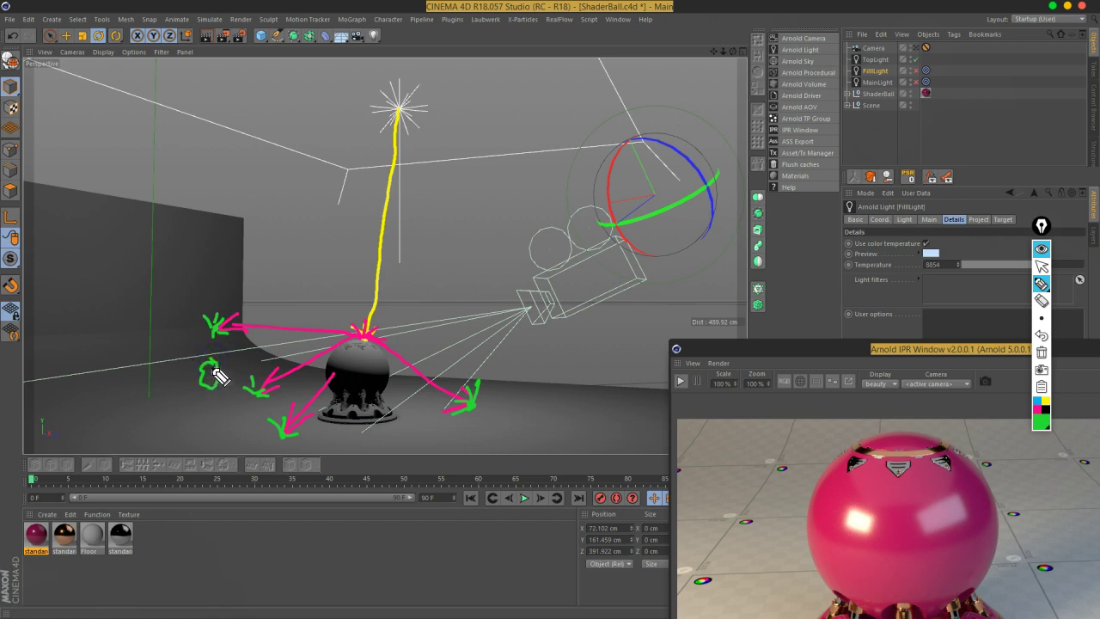
drag(183, 398, 172, 391)
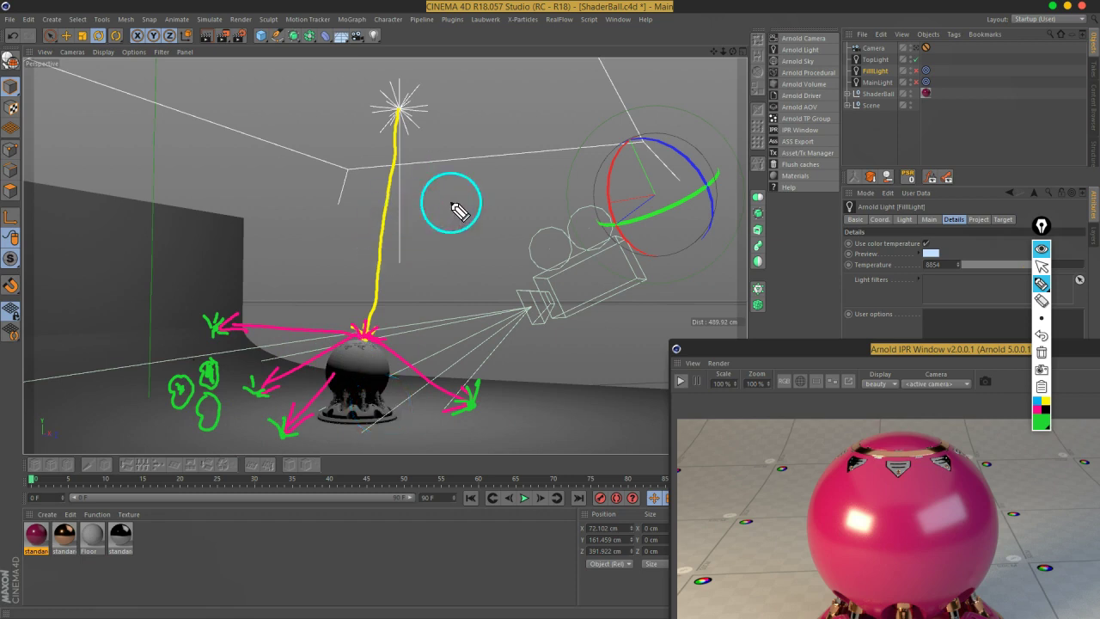
click(1043, 302)
mouse_move(478, 356)
mouse_down()
mouse_move(474, 405)
mouse_move(376, 335)
mouse_move(282, 441)
mouse_move(295, 442)
mouse_move(277, 392)
mouse_move(266, 412)
mouse_move(228, 419)
mouse_move(189, 399)
mouse_move(216, 385)
mouse_move(241, 327)
mouse_up()
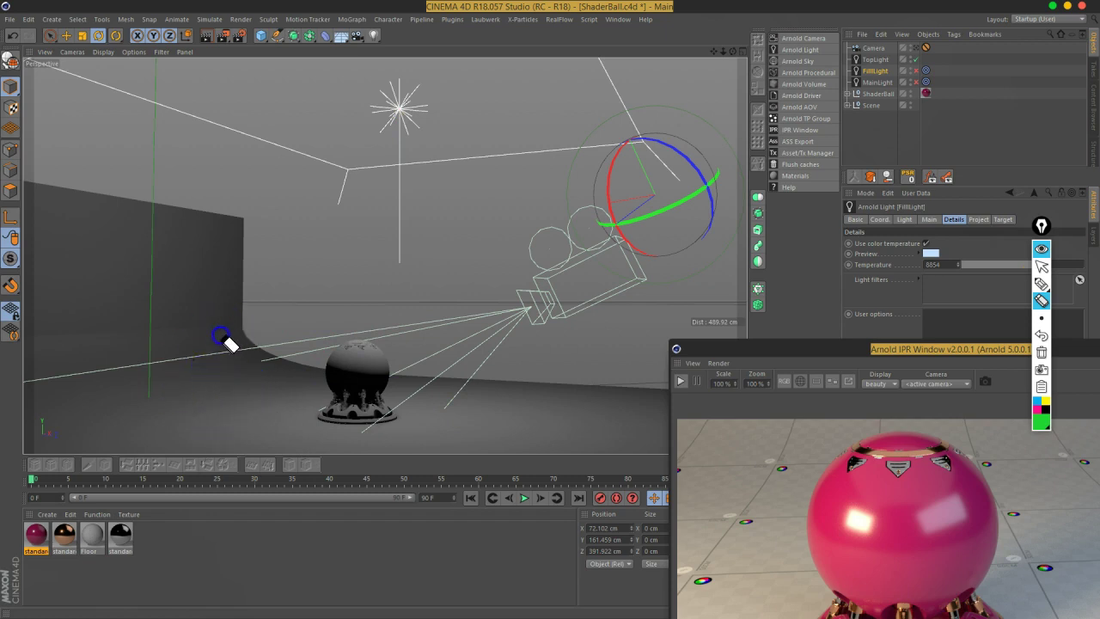
Orbit and zoom in above the shader ball, then move the Arnold IPR Window to screen centre
click(1040, 266)
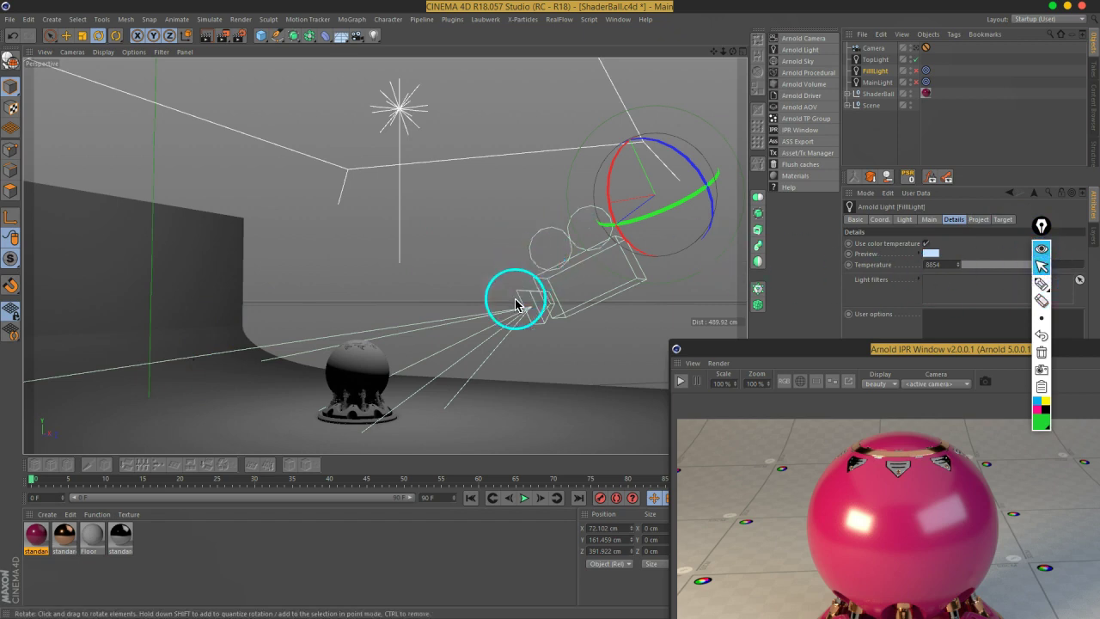
mouse_move(437, 336)
alt+mouse_down()
mouse_move(535, 233)
mouse_move(445, 241)
alt+mouse_up()
scroll(444, 241, up, 2)
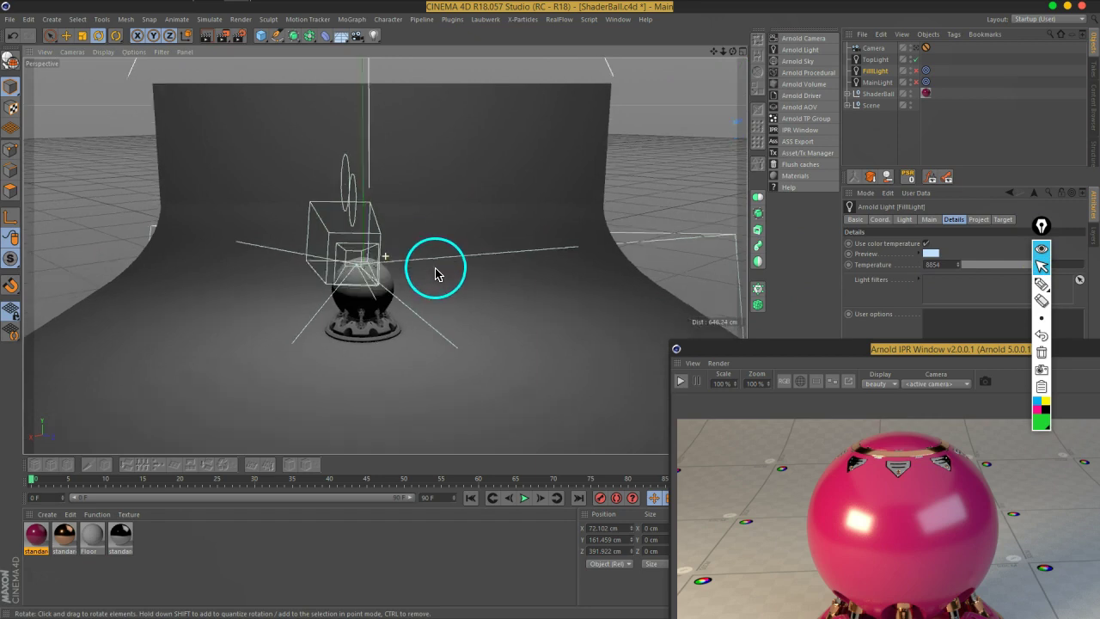
scroll(438, 270, up, 2)
scroll(455, 221, up, 2)
scroll(455, 219, up, 3)
mouse_move(405, 228)
alt+mouse_down()
mouse_move(518, 243)
mouse_move(452, 215)
mouse_move(334, 228)
mouse_move(355, 246)
mouse_move(392, 245)
mouse_move(472, 275)
mouse_move(437, 300)
alt+mouse_up()
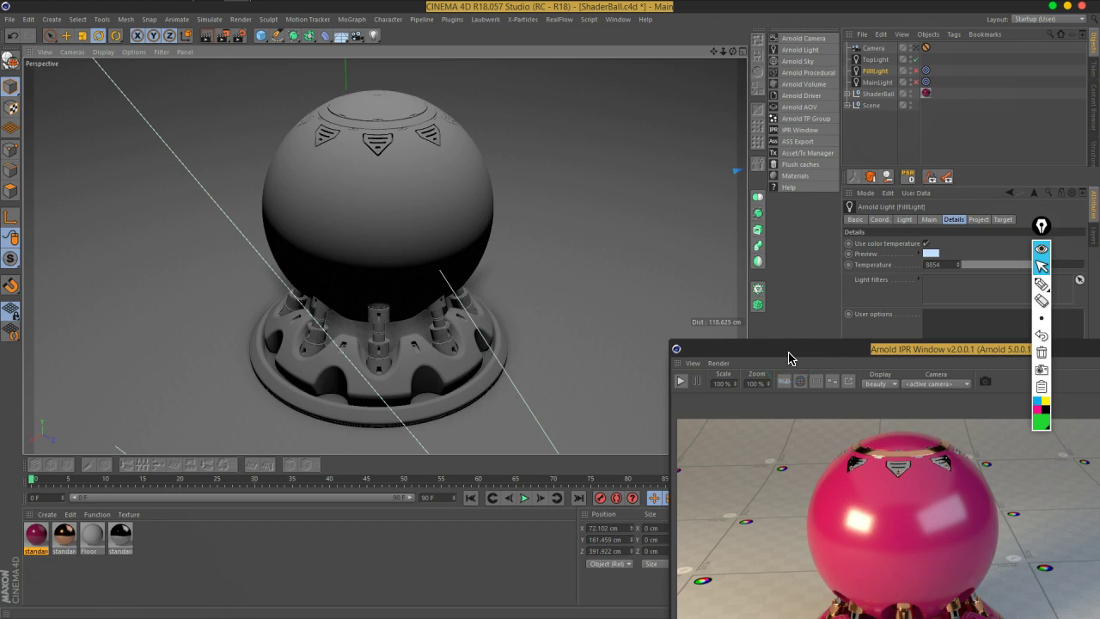
mouse_move(788, 357)
mouse_down()
mouse_move(481, 152)
mouse_move(501, 66)
mouse_up()
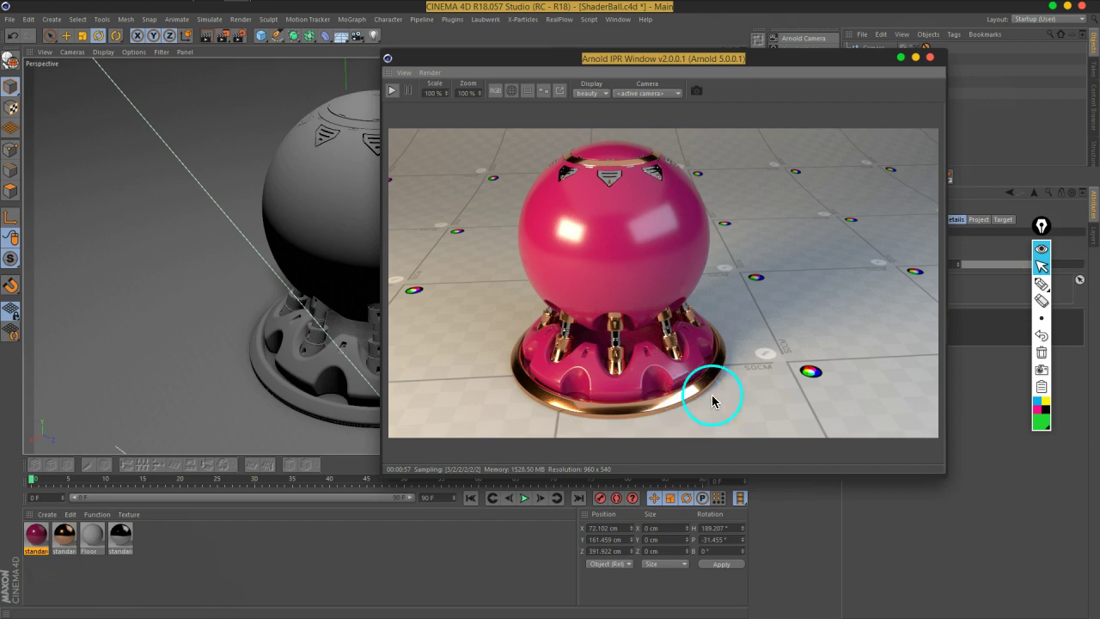
Drag the Arnold IPR window down-left off the Object Manager and centre it over the viewport
drag(798, 62, 672, 99)
drag(915, 71, 915, 82)
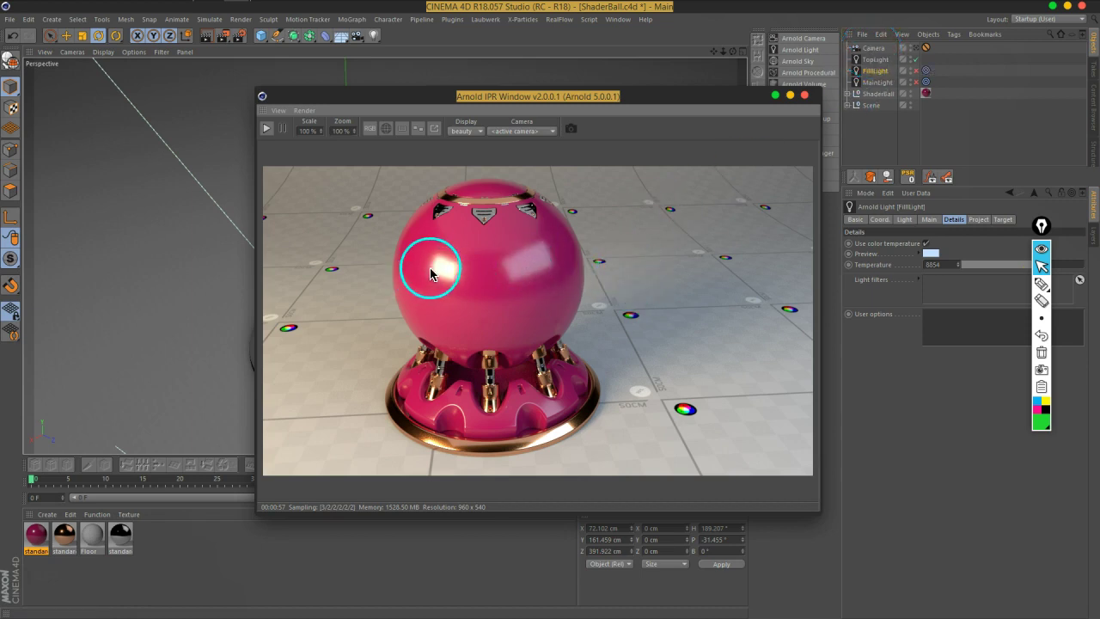
mouse_move(439, 277)
mouse_down()
mouse_move(486, 261)
mouse_move(450, 271)
mouse_move(479, 259)
mouse_move(460, 275)
mouse_move(459, 251)
mouse_move(460, 270)
mouse_up()
drag(418, 246, 562, 224)
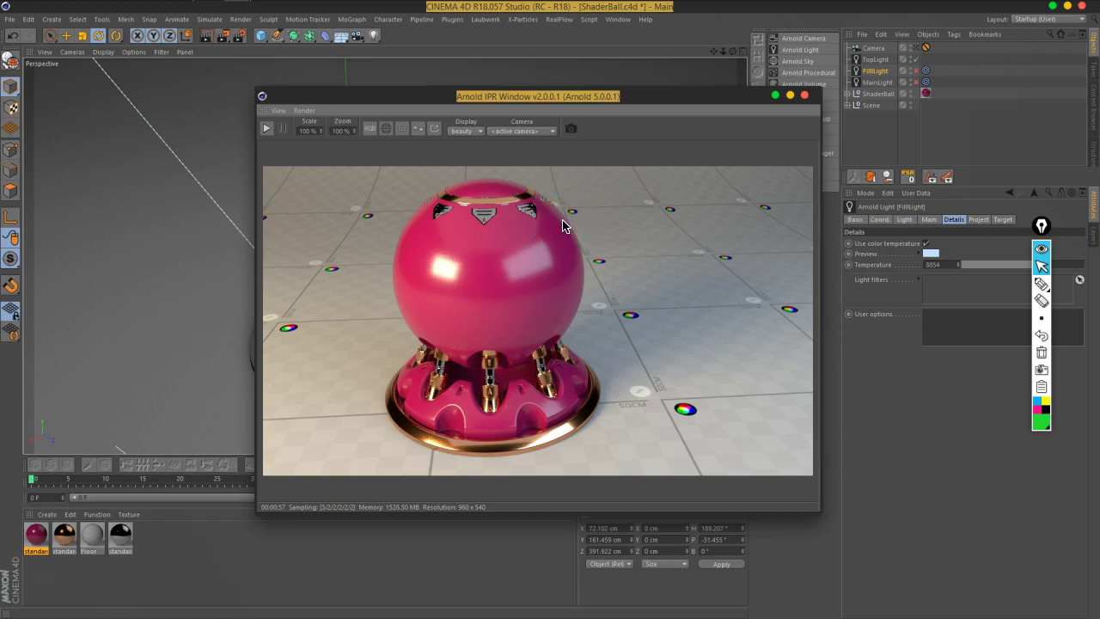
drag(515, 221, 524, 234)
Open the Arnold Renderer render settings, enlarge the dialog, and show its AOVs page
click(235, 45)
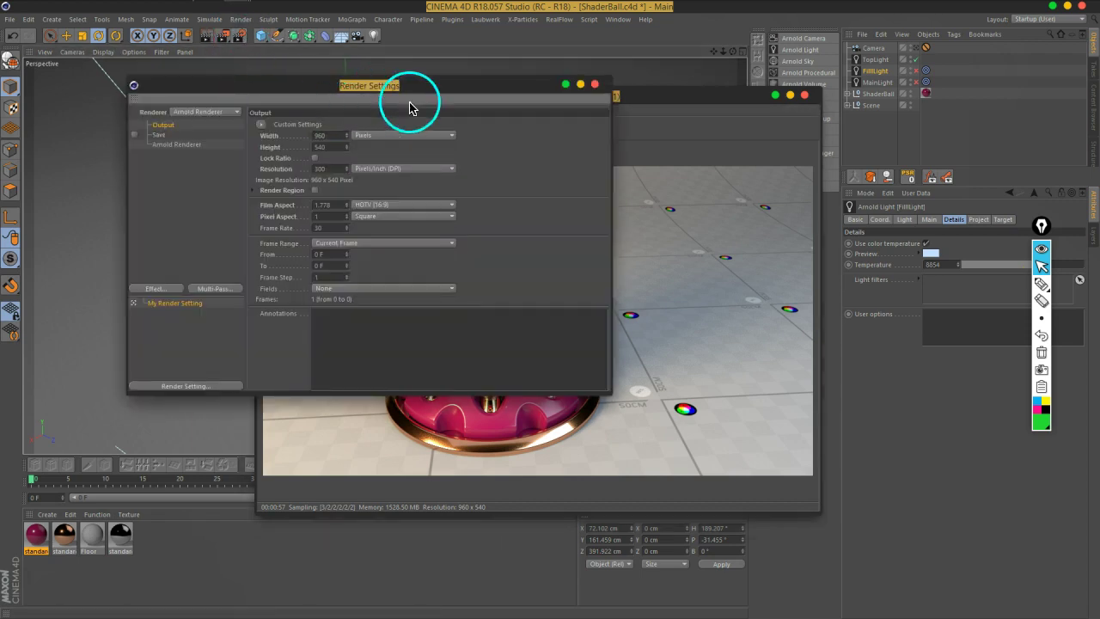
click(212, 148)
drag(363, 87, 554, 58)
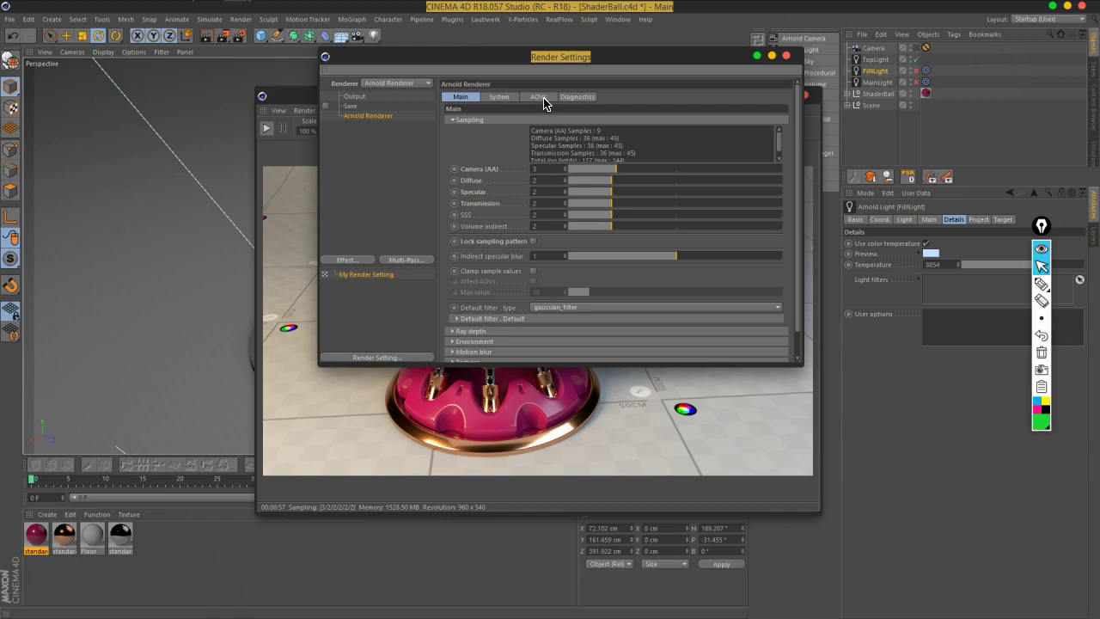
drag(575, 57, 544, 28)
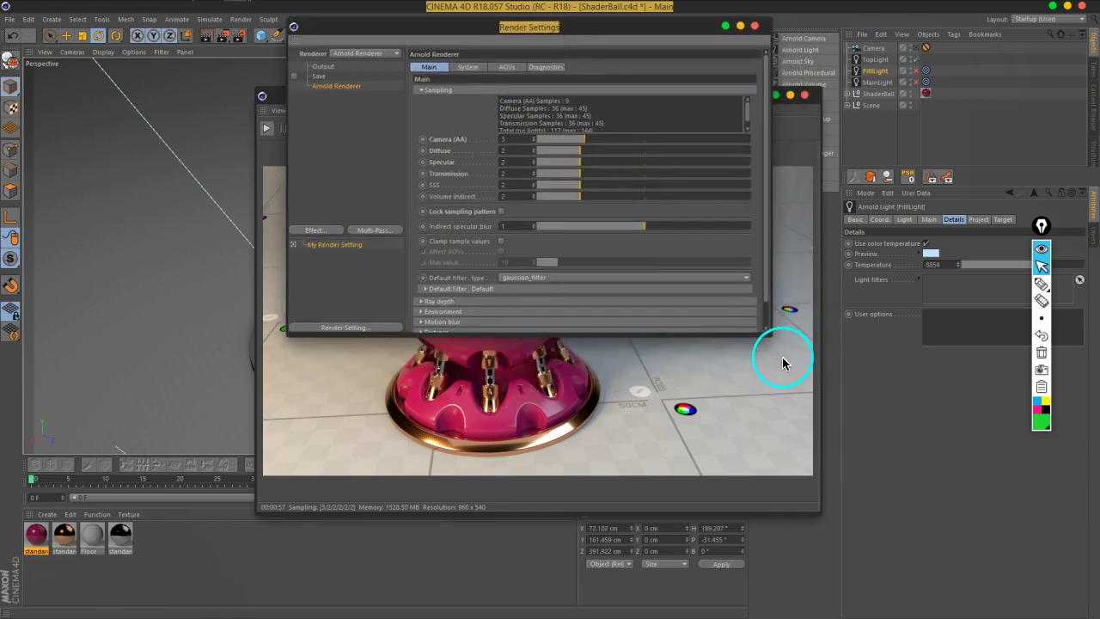
drag(769, 335, 830, 405)
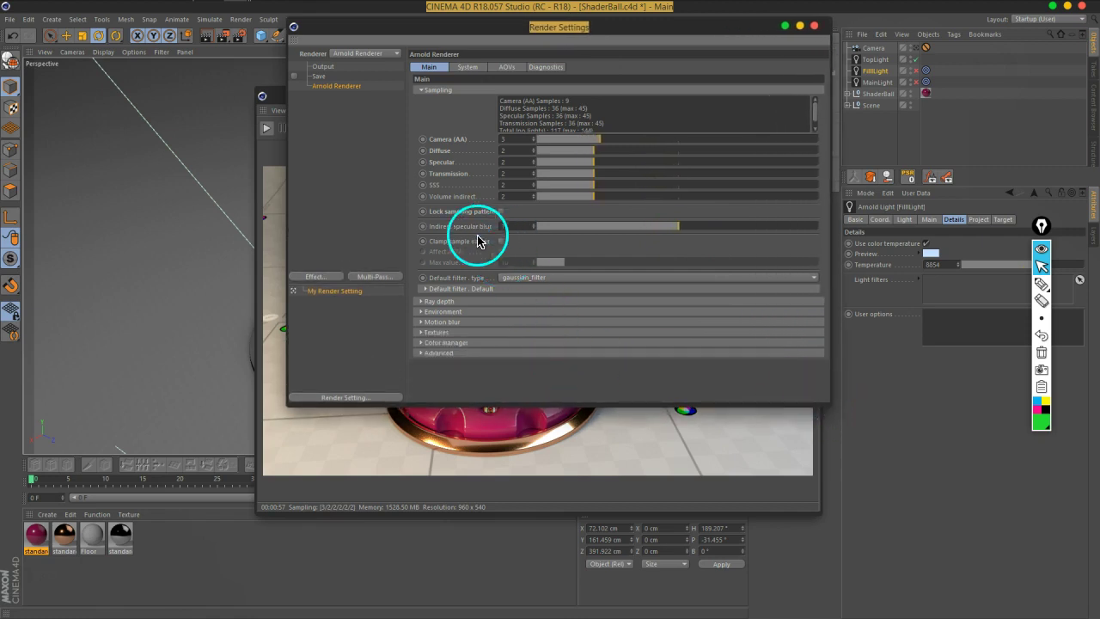
click(507, 67)
drag(604, 172, 604, 199)
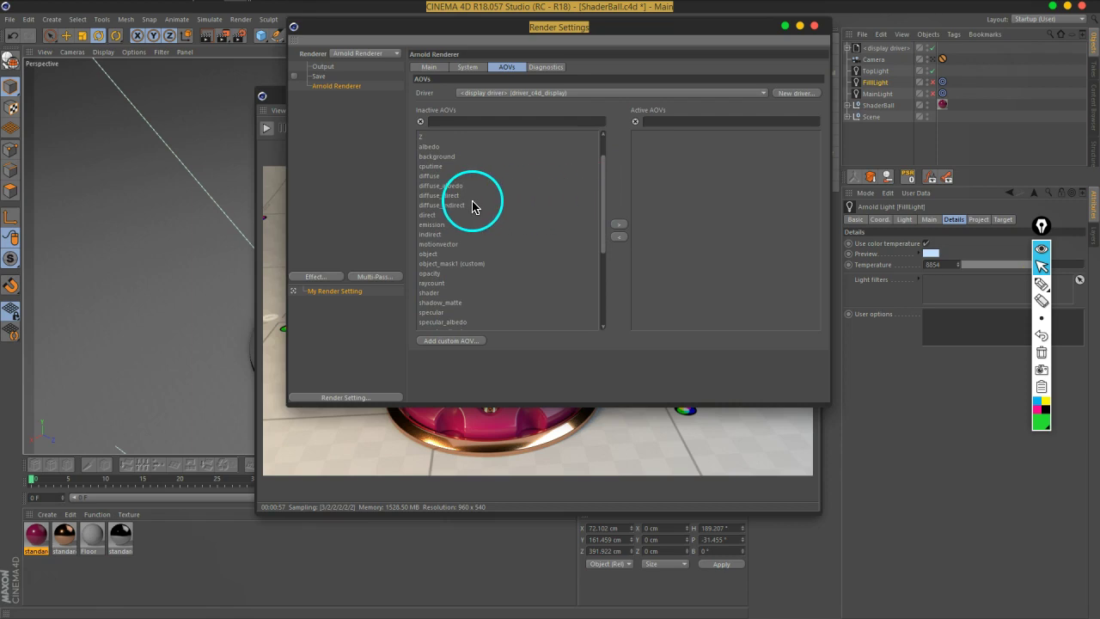
Activate the diffuse_direct, diffuse_indirect, specular_direct and specular_indirect AOVs from the inactive list
double_click(456, 197)
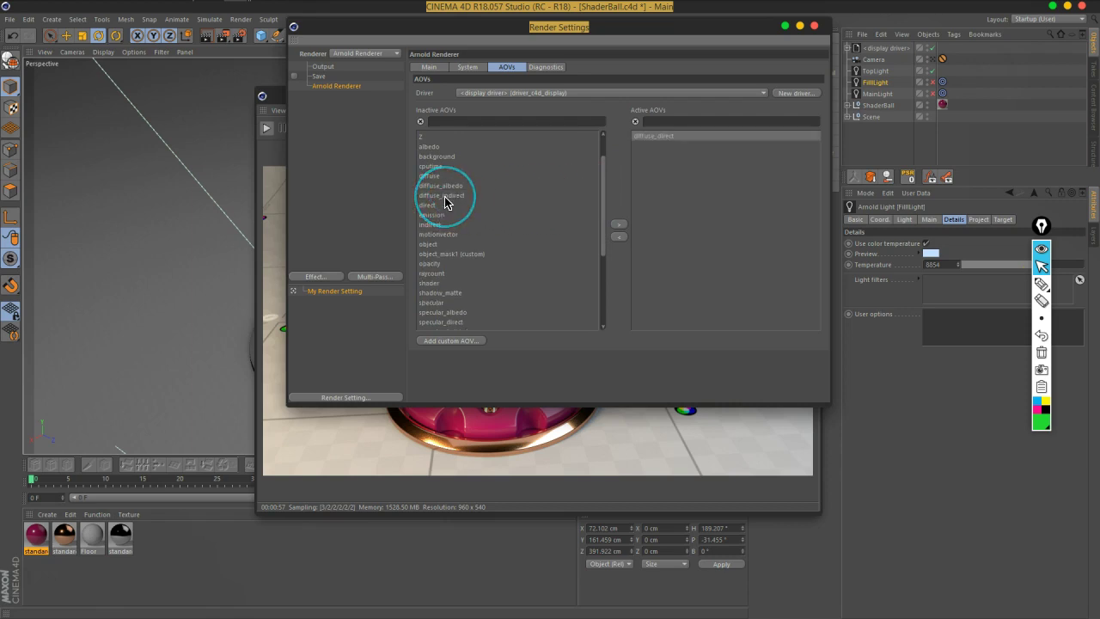
double_click(445, 196)
scroll(516, 253, down, 2)
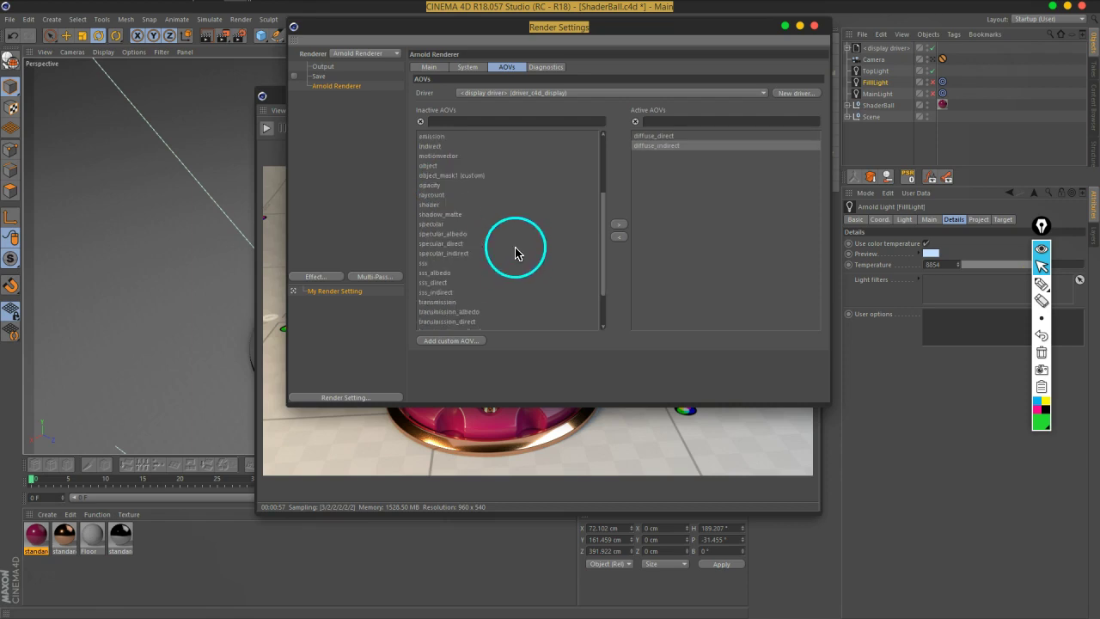
scroll(515, 253, down, 3)
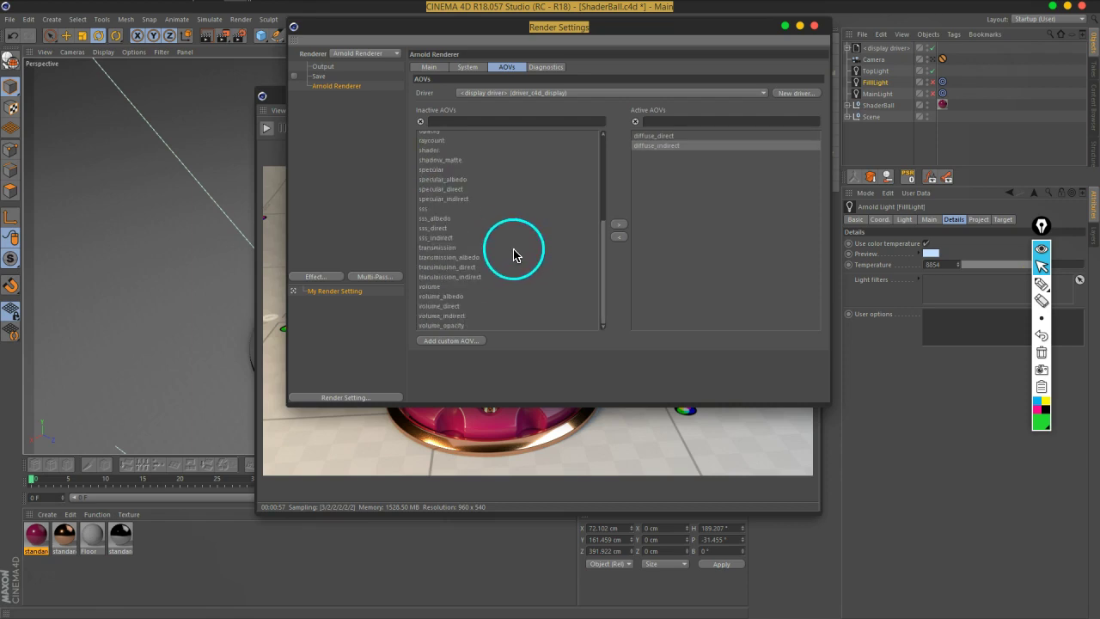
double_click(450, 196)
click(452, 203)
double_click(452, 202)
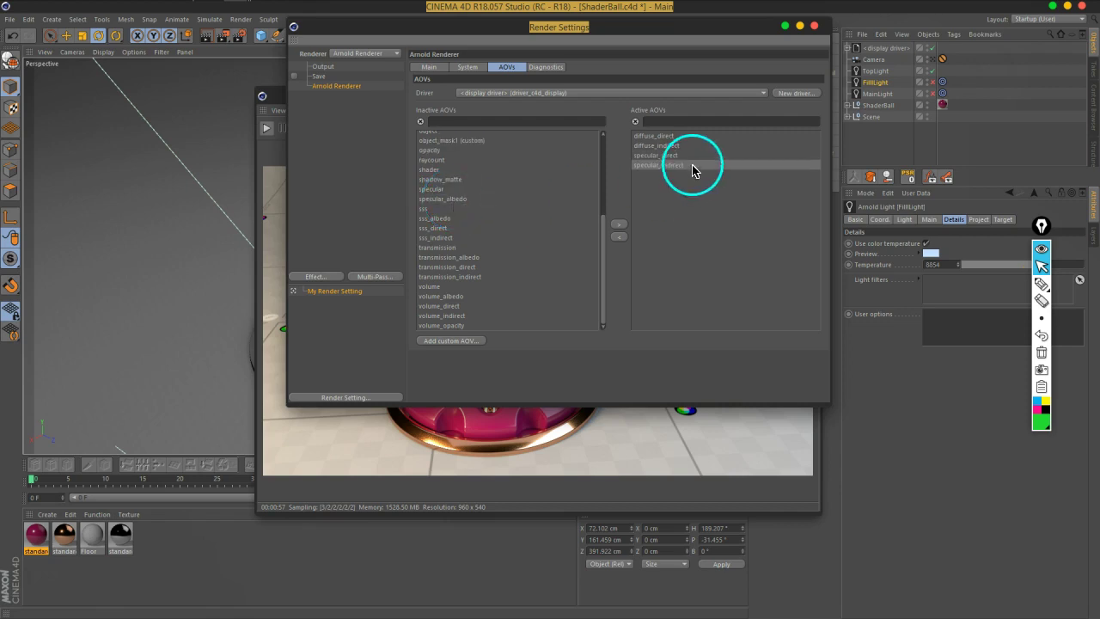
Point out diffuse_direct, specular_direct and specular_indirect in the Active AOVs list
click(666, 138)
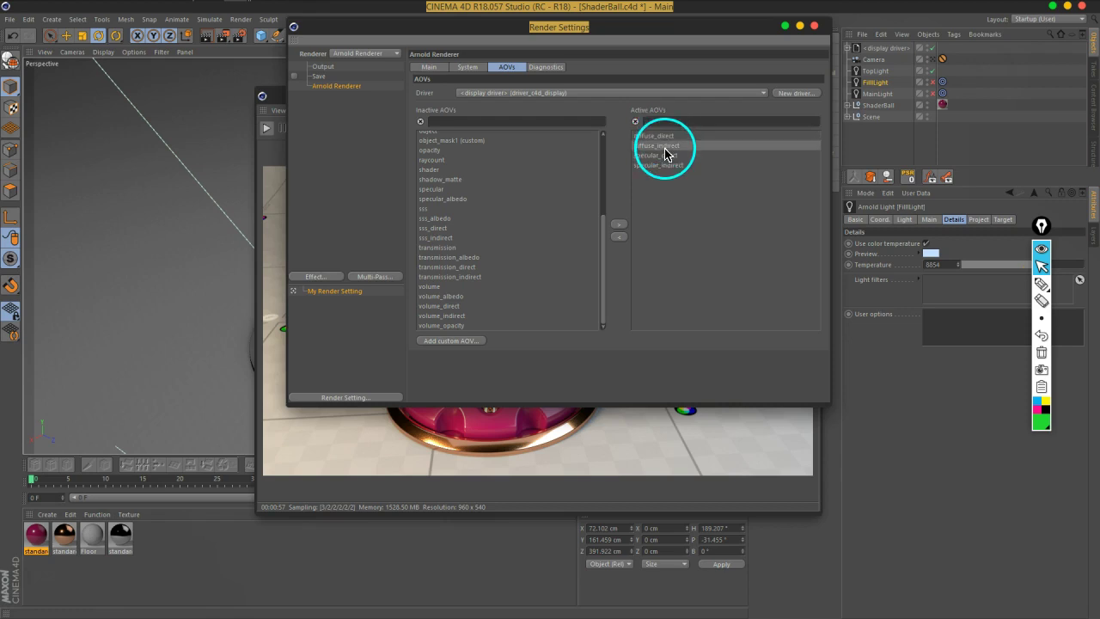
click(662, 156)
click(663, 163)
click(663, 156)
click(661, 163)
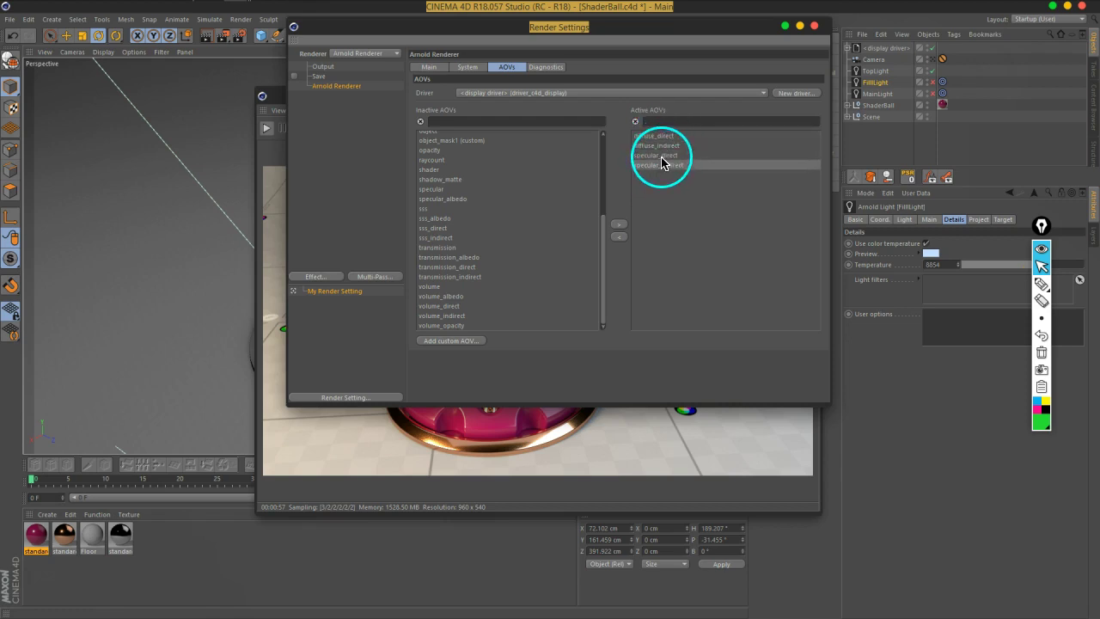
Browse the Inactive AOVs list, picking out the specular entry
drag(601, 270, 604, 261)
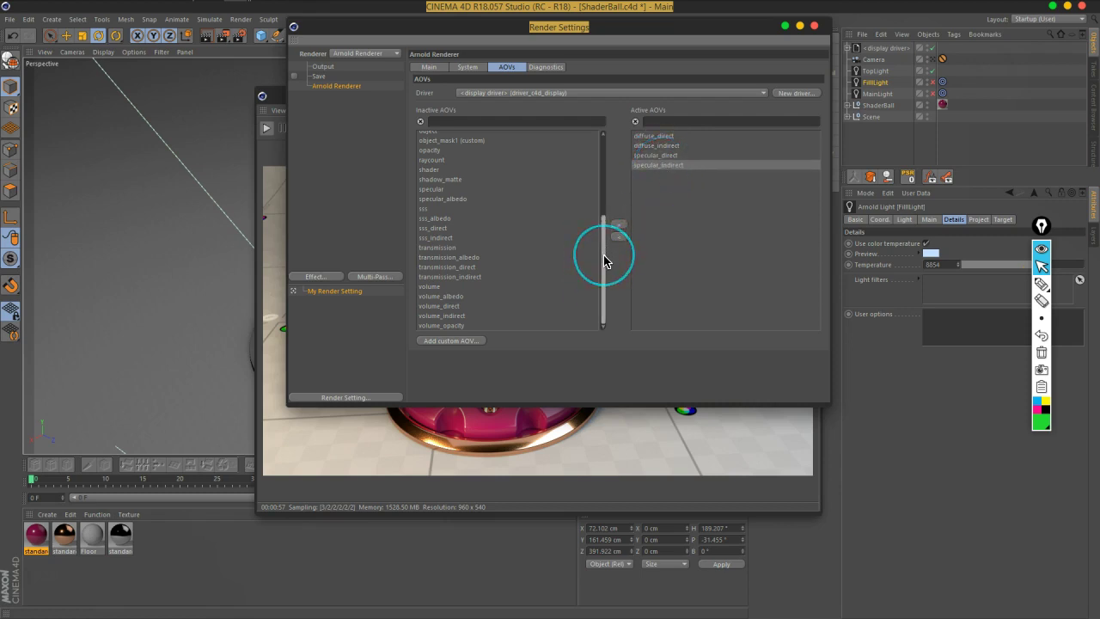
click(454, 180)
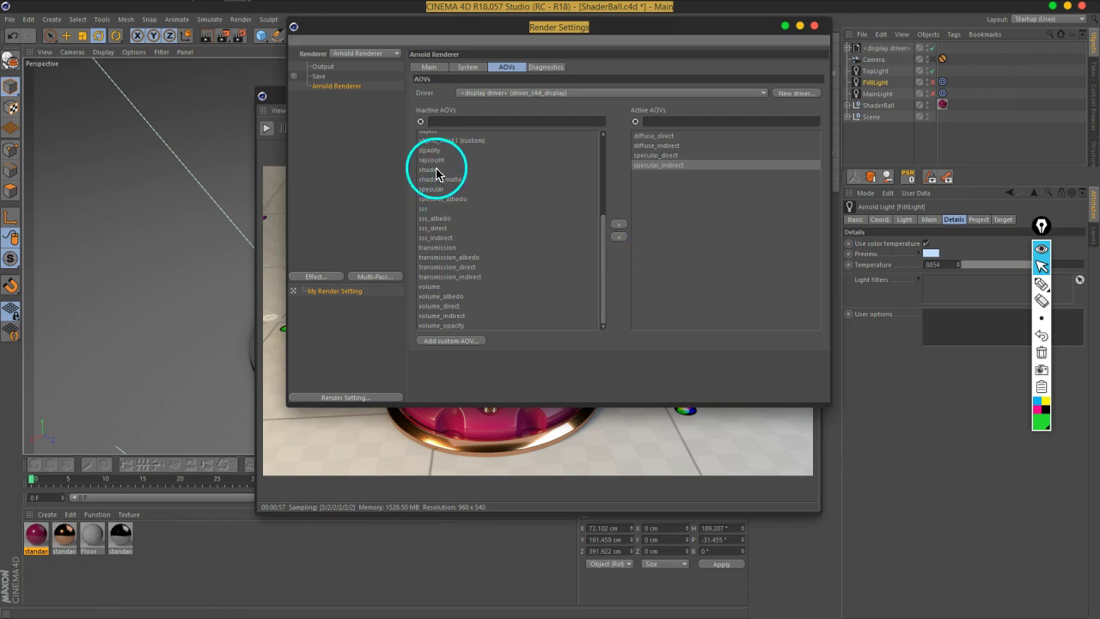
click(450, 190)
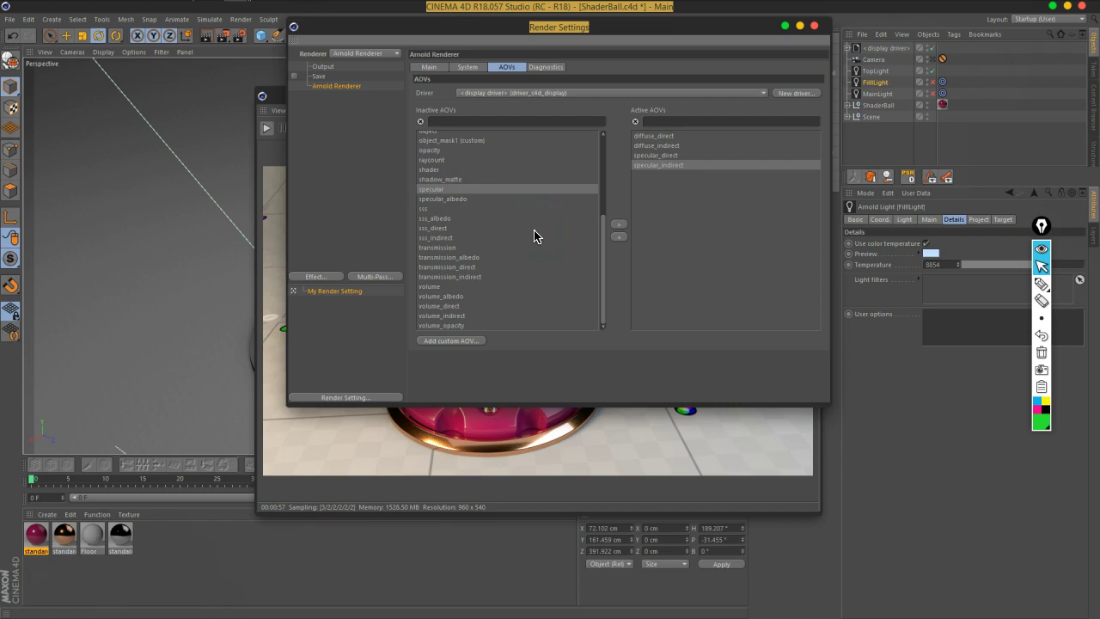
scroll(533, 236, up, 3)
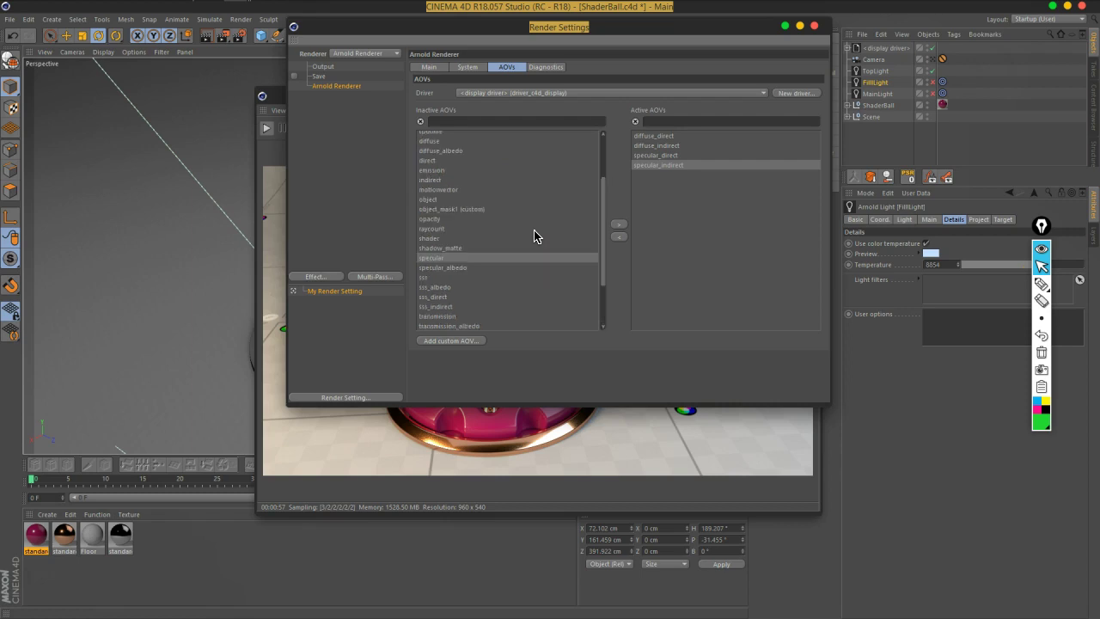
scroll(533, 237, up, 3)
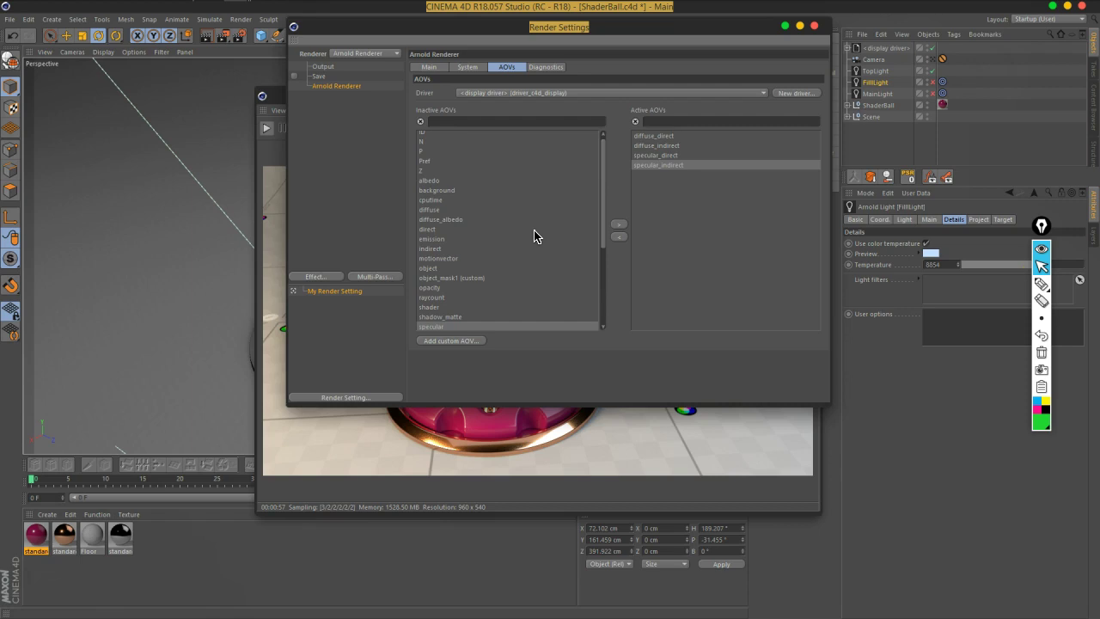
scroll(533, 236, down, 6)
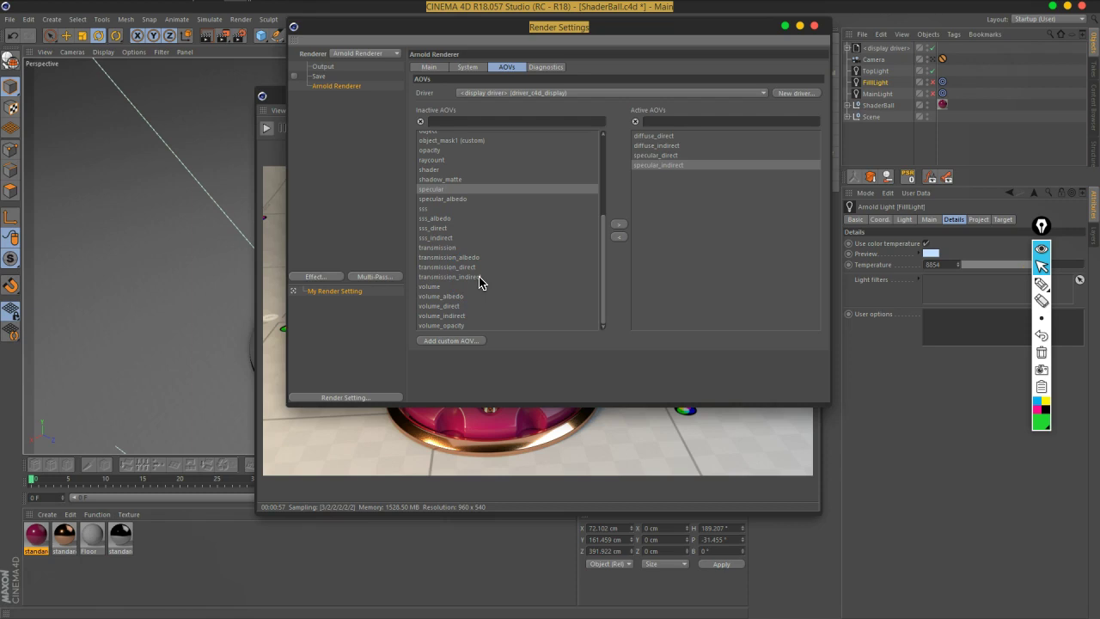
scroll(479, 283, up, 5)
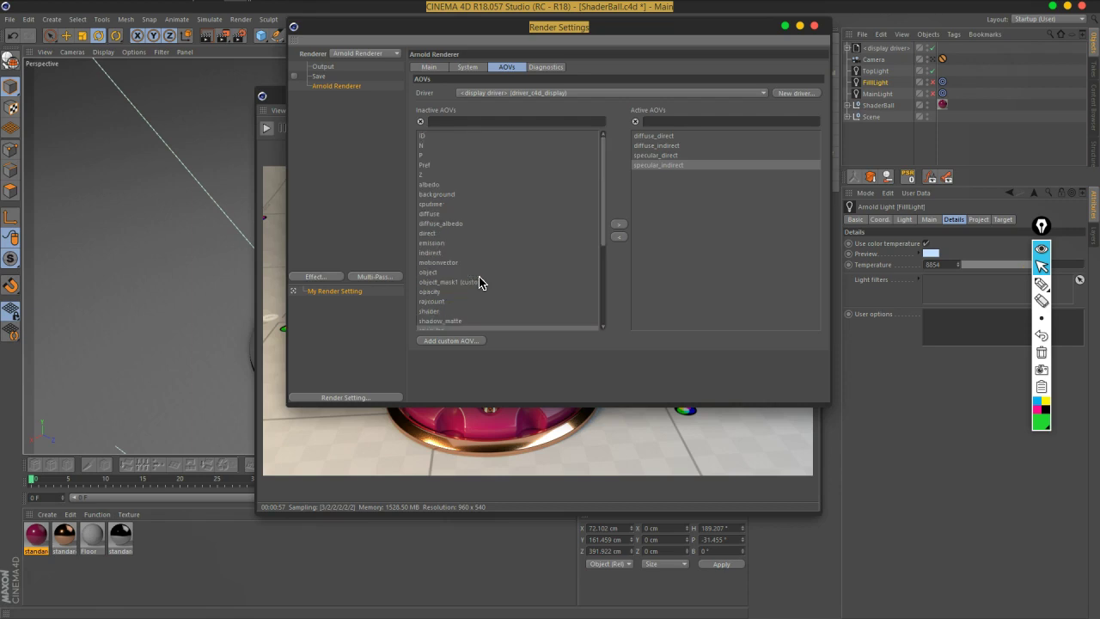
Look over the diffuse_direct, shadow_matte, volume_direct/indirect and transmission_direct/indirect AOVs
drag(640, 136, 487, 228)
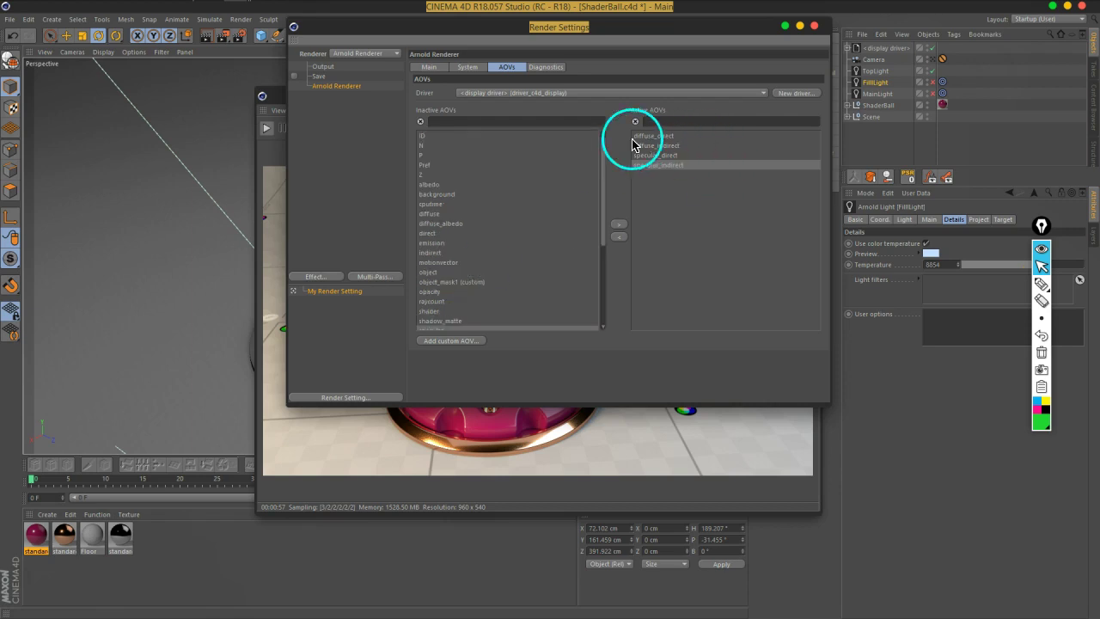
scroll(487, 228, down, 2)
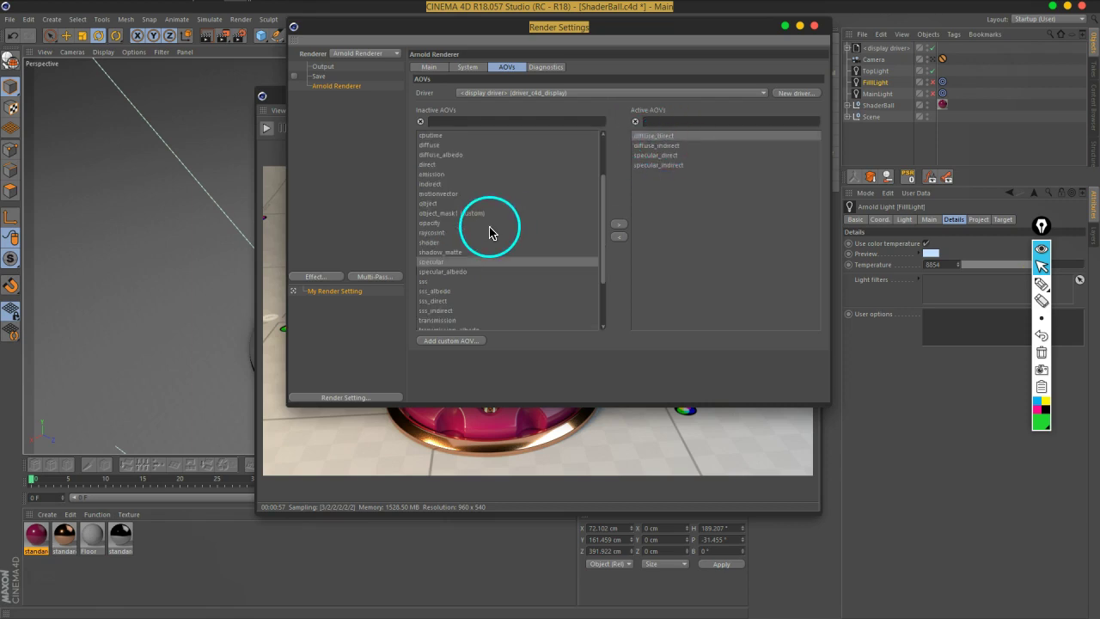
scroll(490, 230, down, 2)
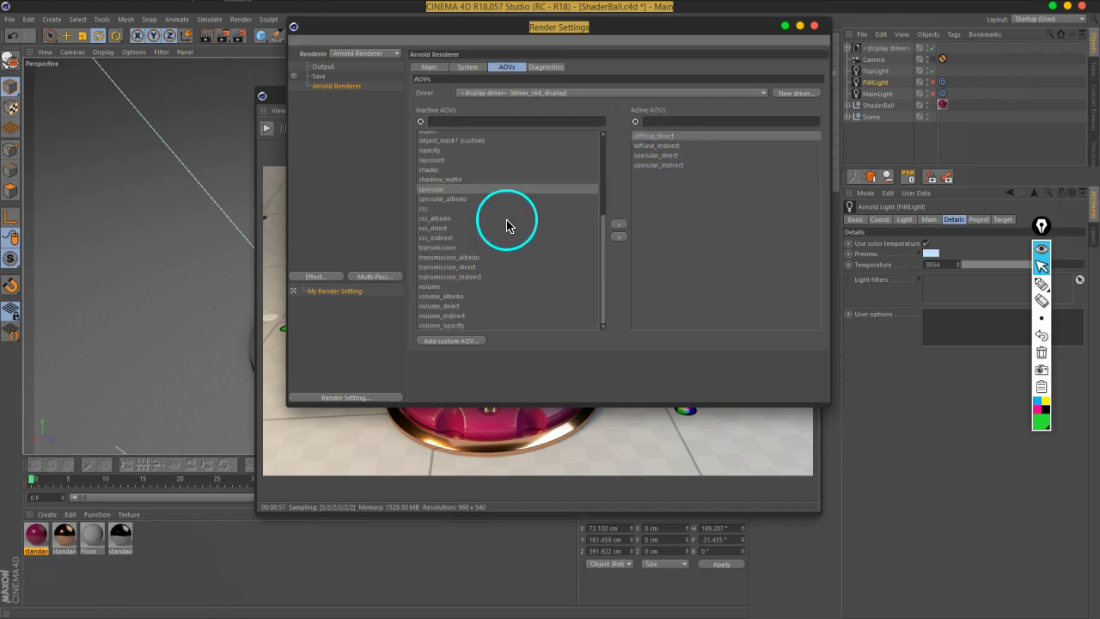
click(459, 180)
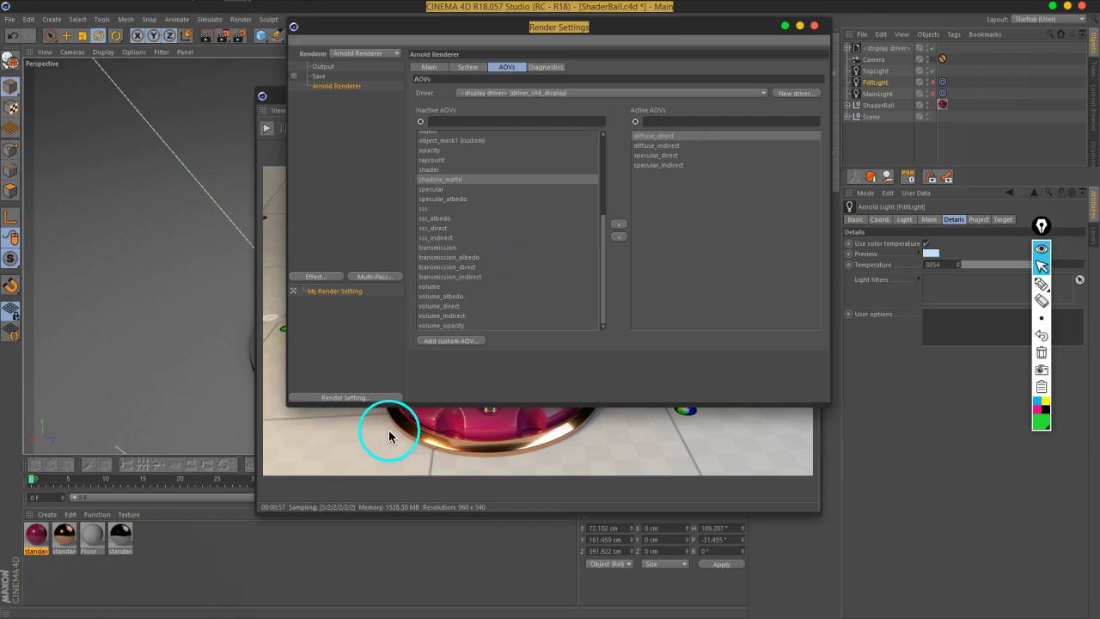
click(441, 307)
click(441, 316)
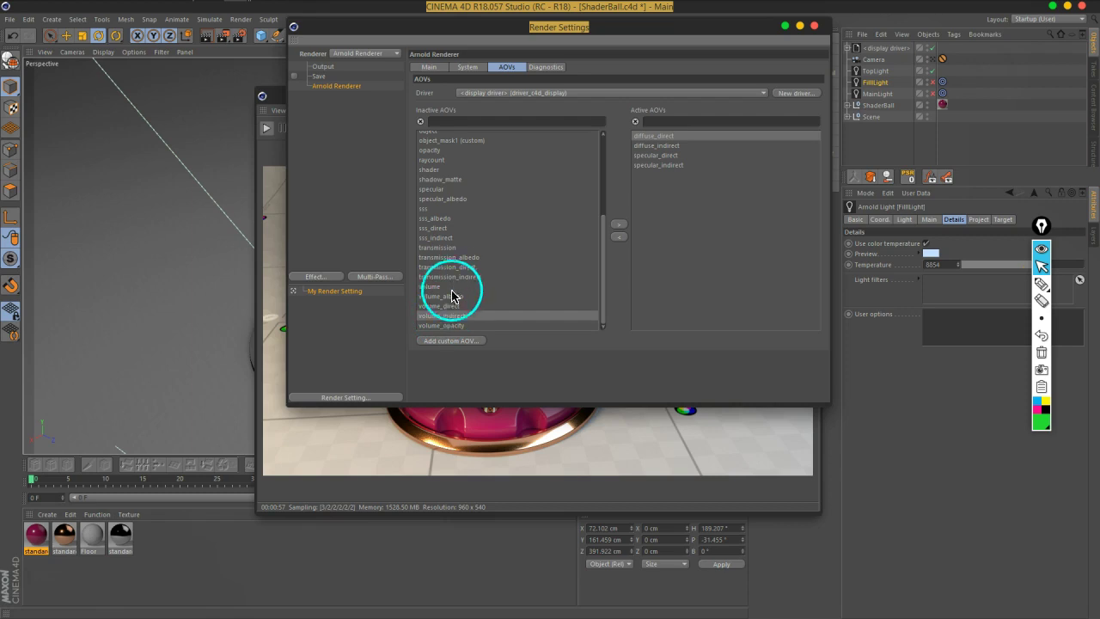
click(451, 268)
click(449, 278)
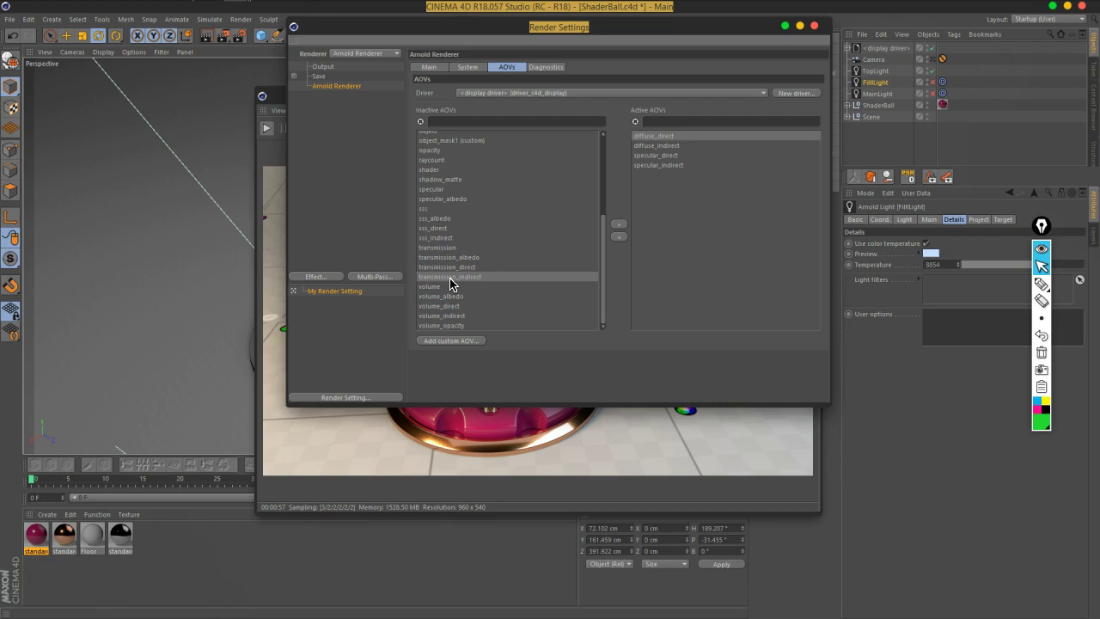
scroll(449, 283, up, 5)
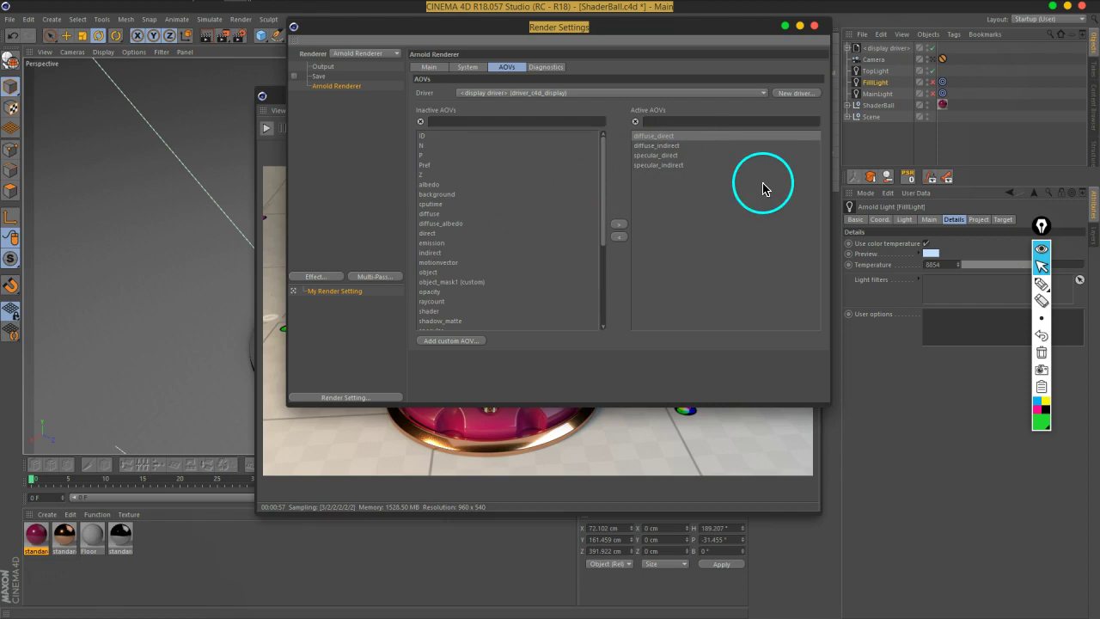
Close Render Settings and list the AOVs available in the IPR window's Display menu
click(821, 30)
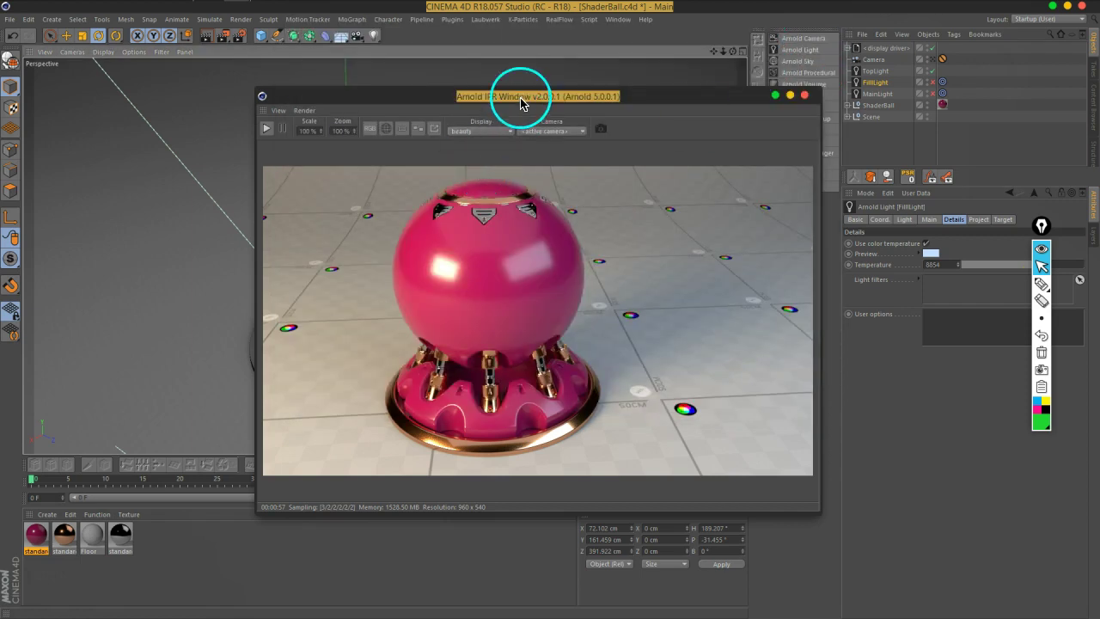
drag(523, 95, 581, 63)
click(537, 98)
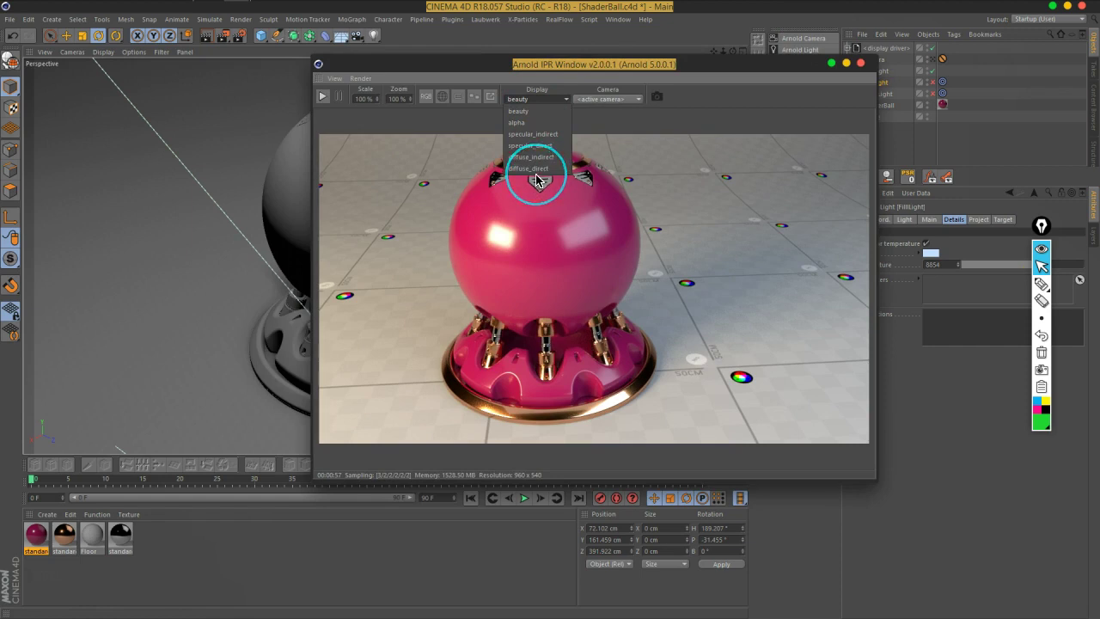
Keep the beauty pass displayed and reopen Render Settings on the Arnold Main sampling page
click(520, 95)
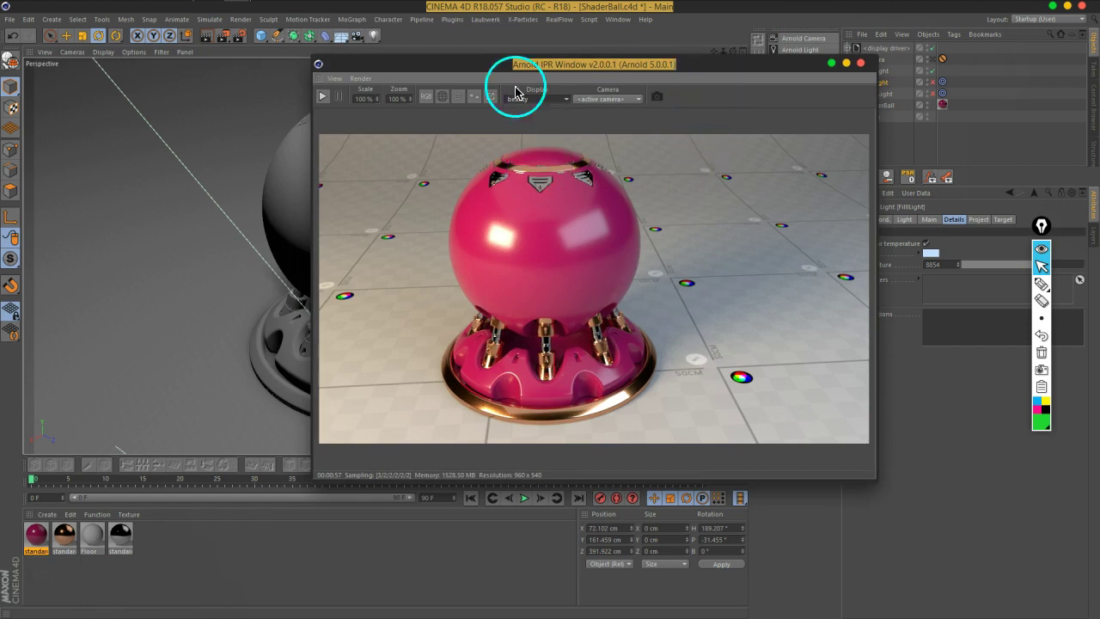
click(239, 36)
click(475, 68)
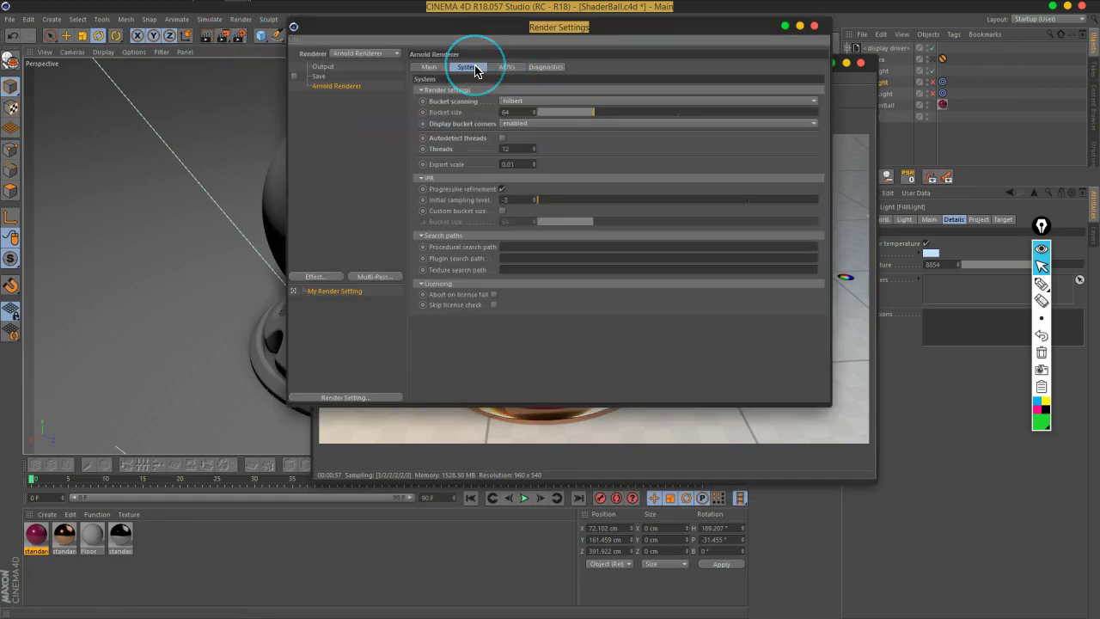
click(428, 68)
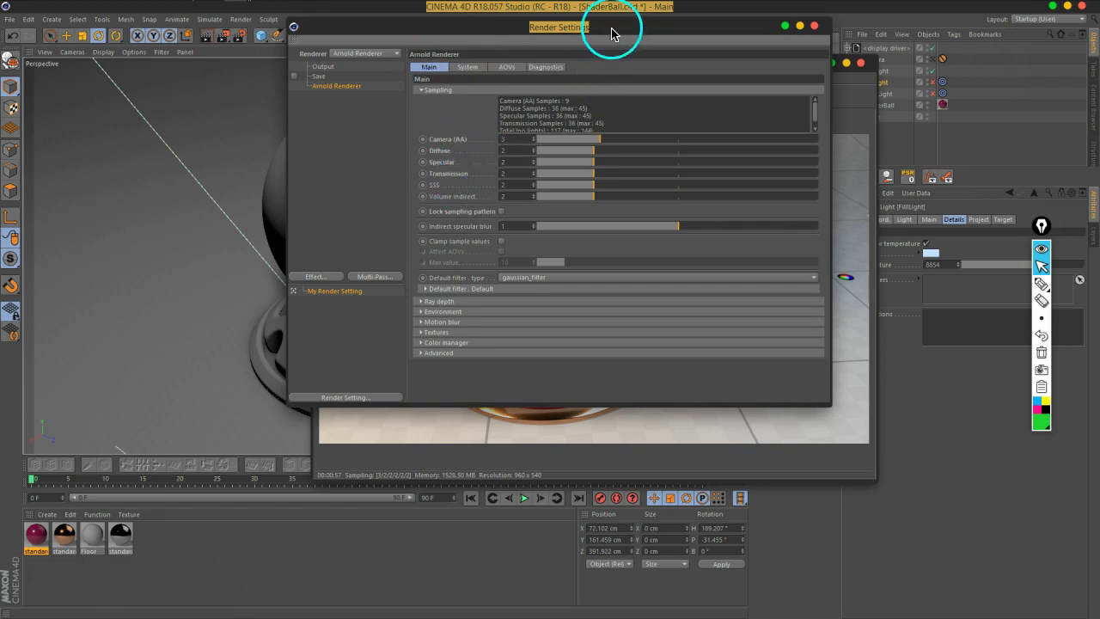
Arrange Render Settings on the left and the IPR render window on the right
drag(611, 28, 389, 32)
drag(661, 70, 864, 42)
drag(394, 34, 302, 41)
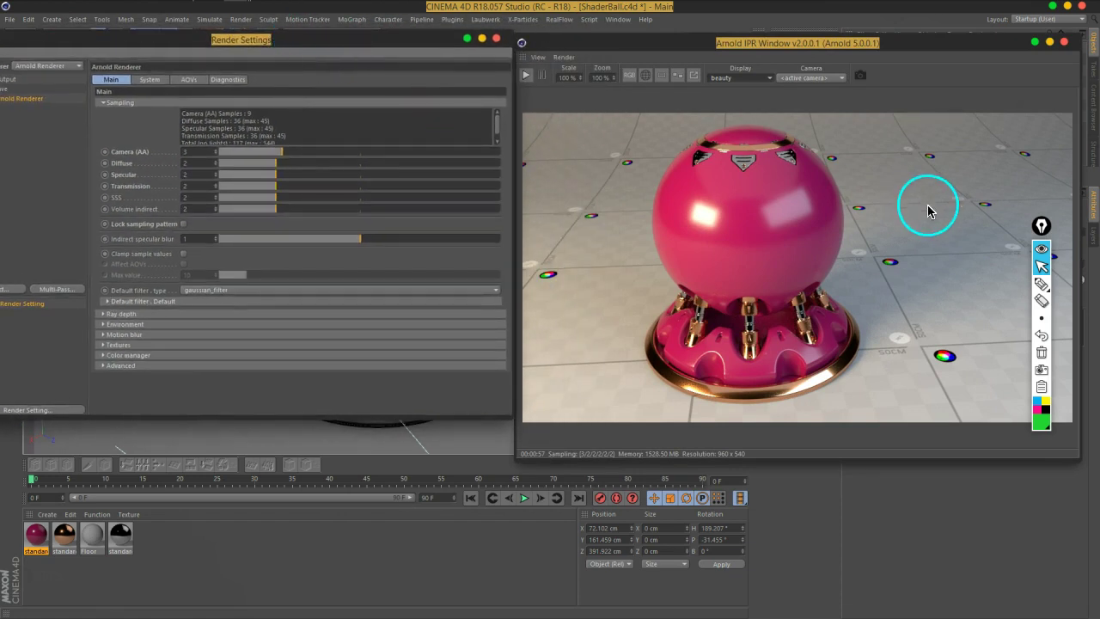
drag(1042, 273, 1038, 359)
click(1037, 334)
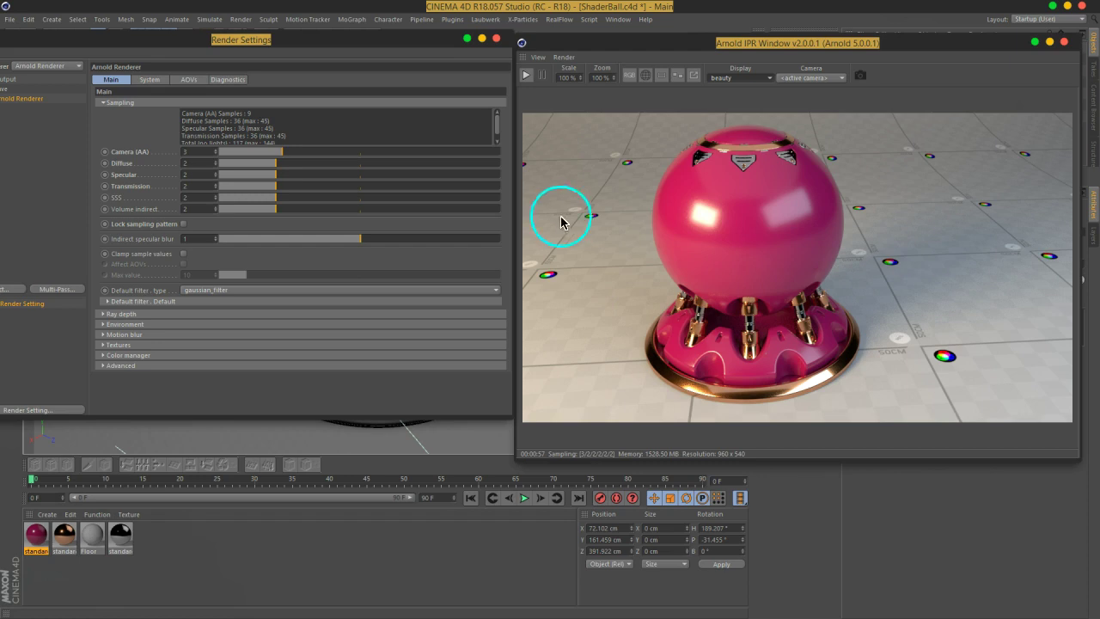
Lower Diffuse samples to 0 while reviewing the Specular and SSS sample settings
drag(377, 44, 369, 45)
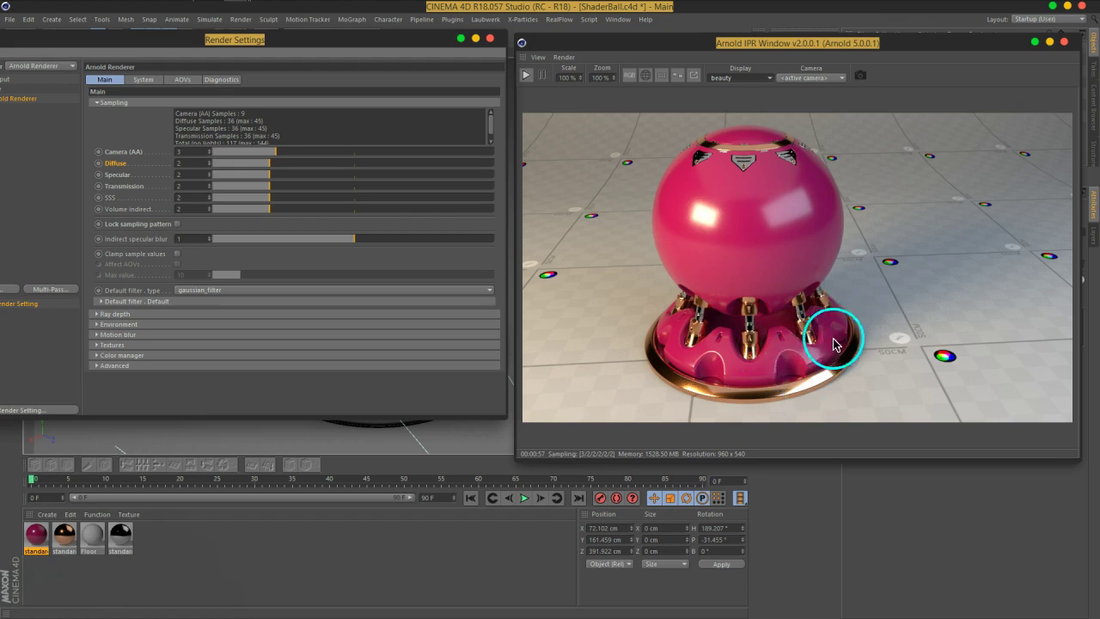
click(112, 178)
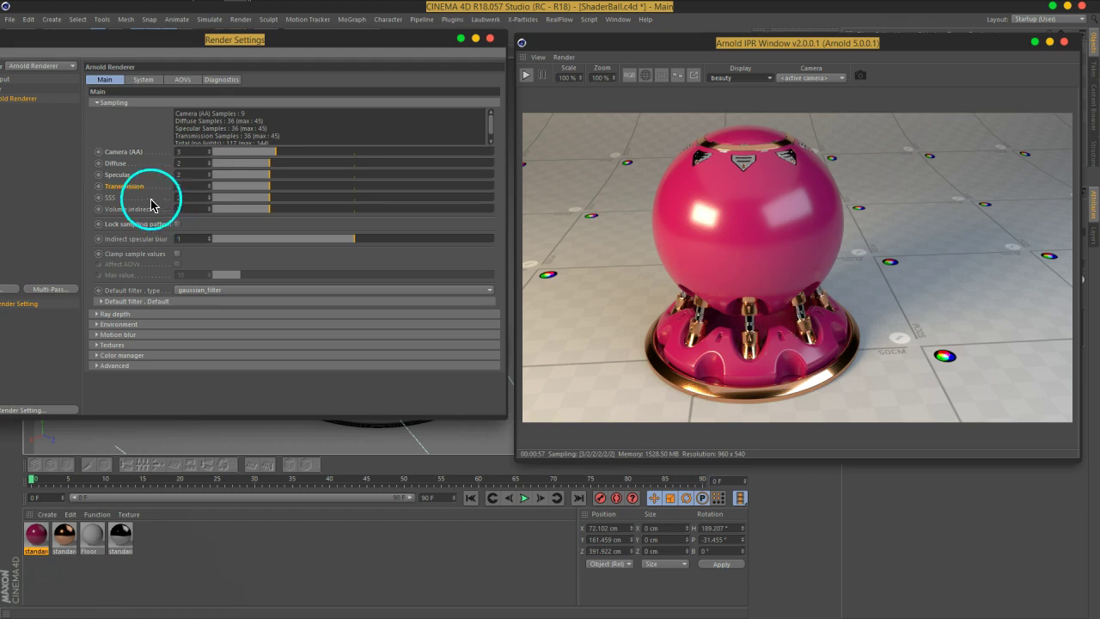
click(110, 197)
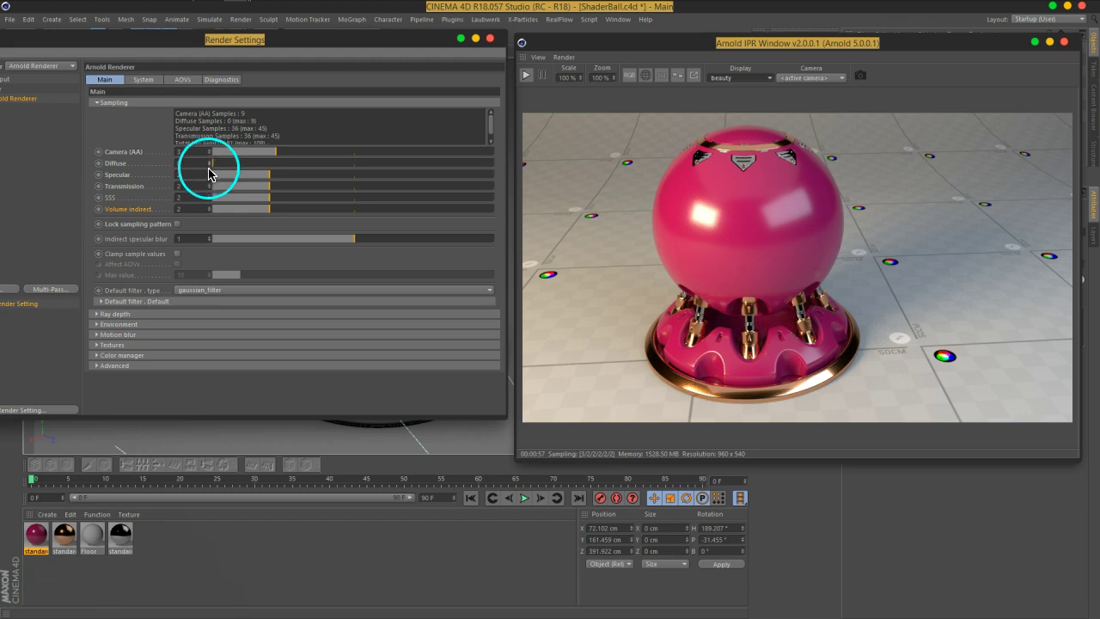
Set Specular, Transmission, SSS, Volume indirect and Camera (AA) samples all to 0
drag(210, 179, 210, 215)
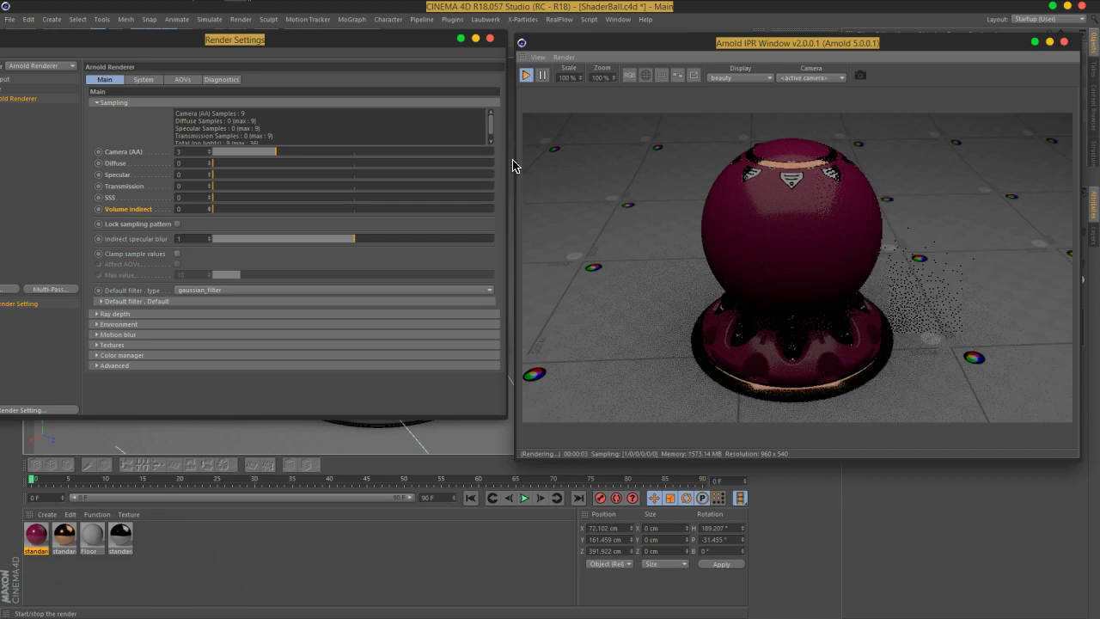
drag(638, 184, 781, 218)
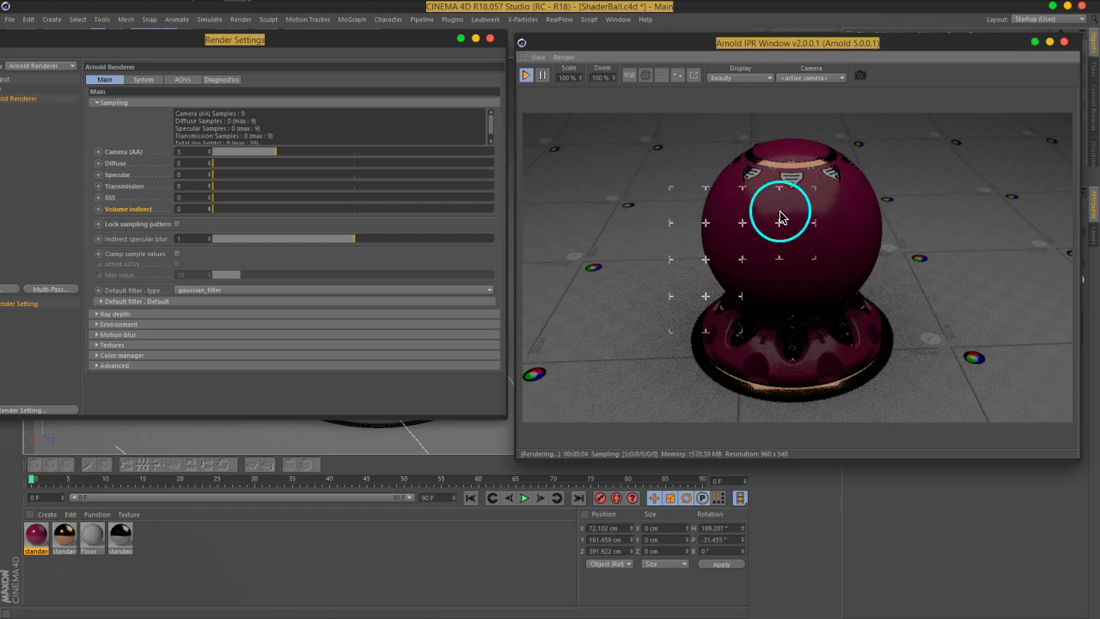
click(123, 152)
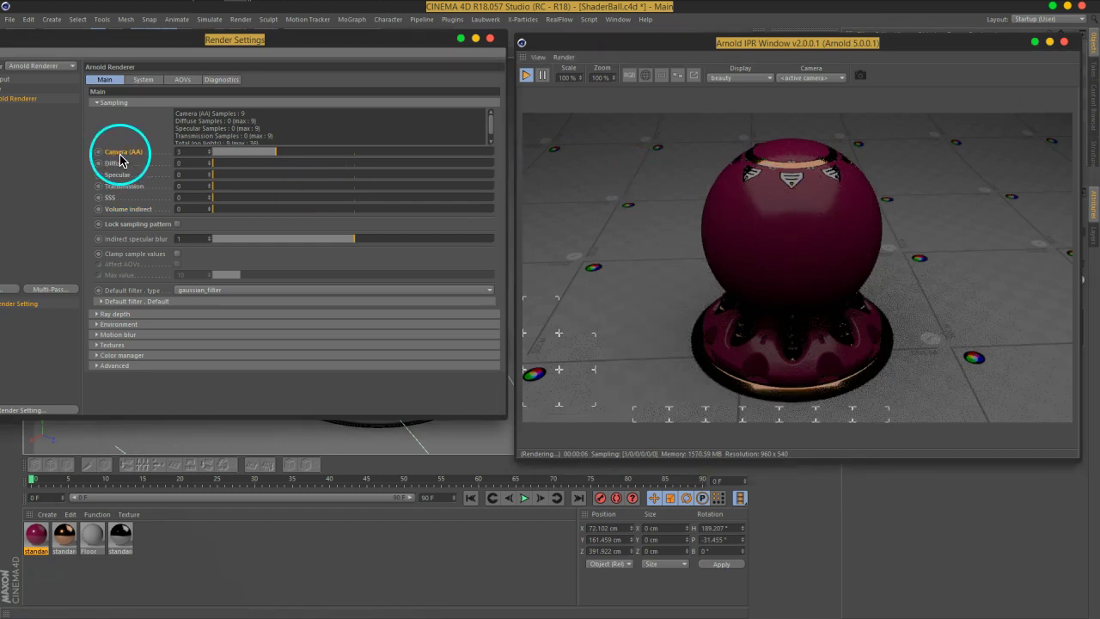
drag(121, 160, 211, 163)
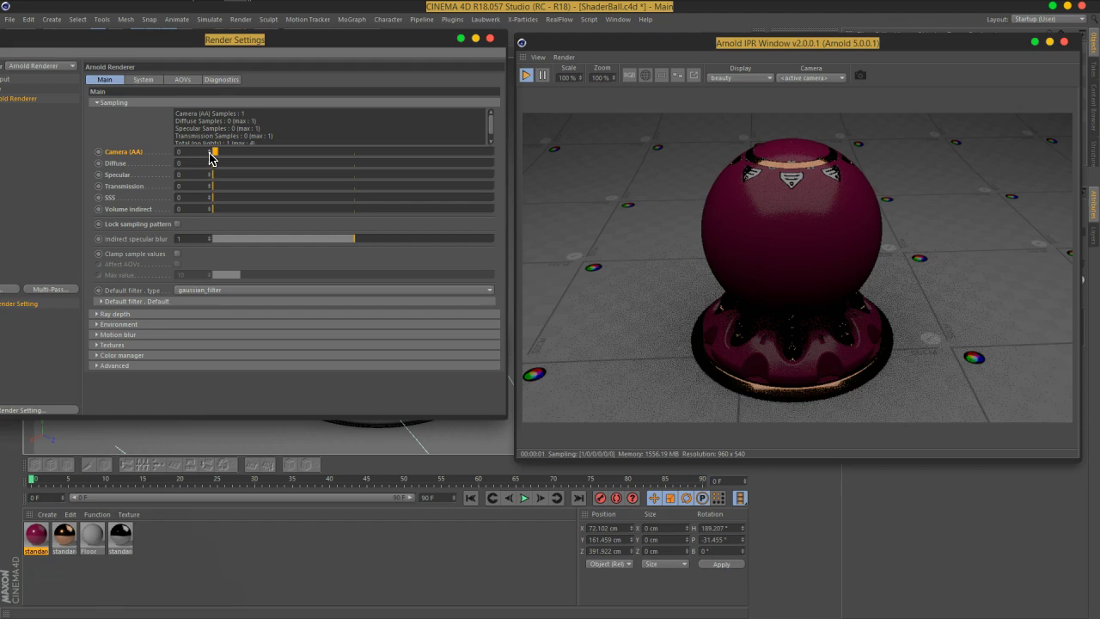
drag(208, 155, 212, 158)
mouse_move(786, 43)
mouse_down()
mouse_move(474, 201)
mouse_move(459, 178)
mouse_up()
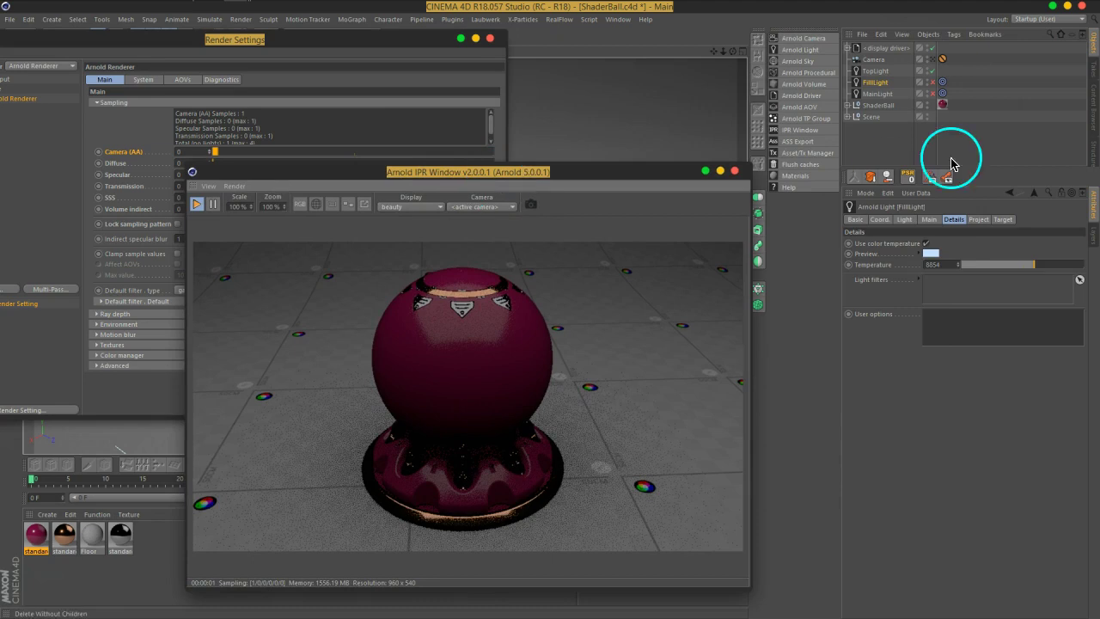
Re-enable a light, move the IPR window upper right, and set Camera (AA) samples to 1
click(932, 93)
mouse_move(524, 172)
mouse_down()
mouse_move(865, 38)
mouse_move(852, 33)
mouse_up()
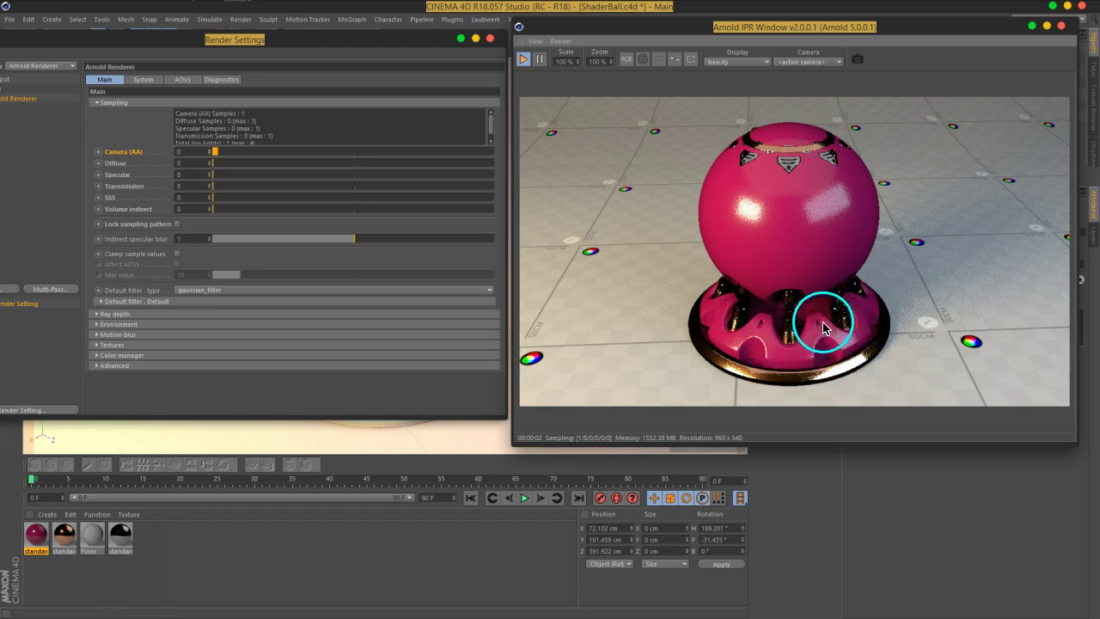
click(210, 155)
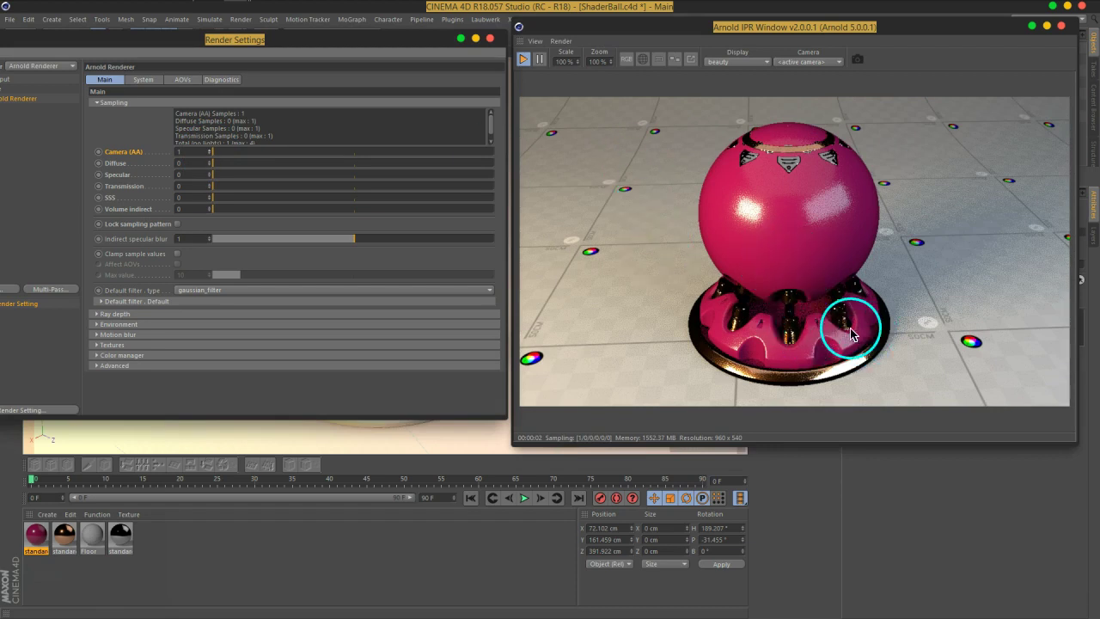
click(732, 62)
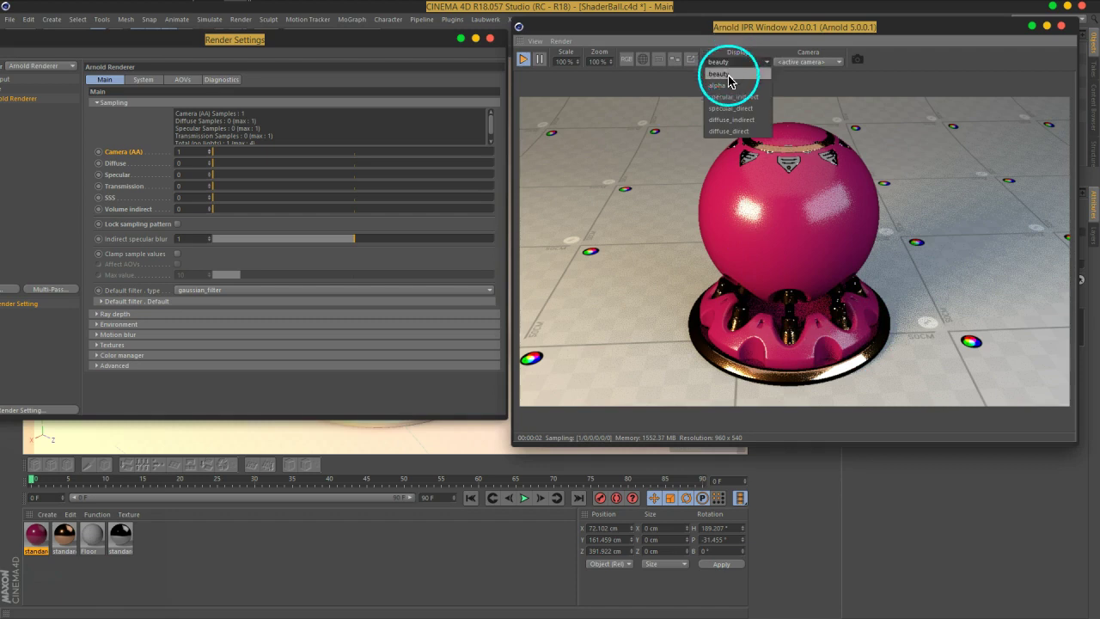
View the diffuse_direct, diffuse_indirect and specular_direct passes in the IPR window
click(726, 131)
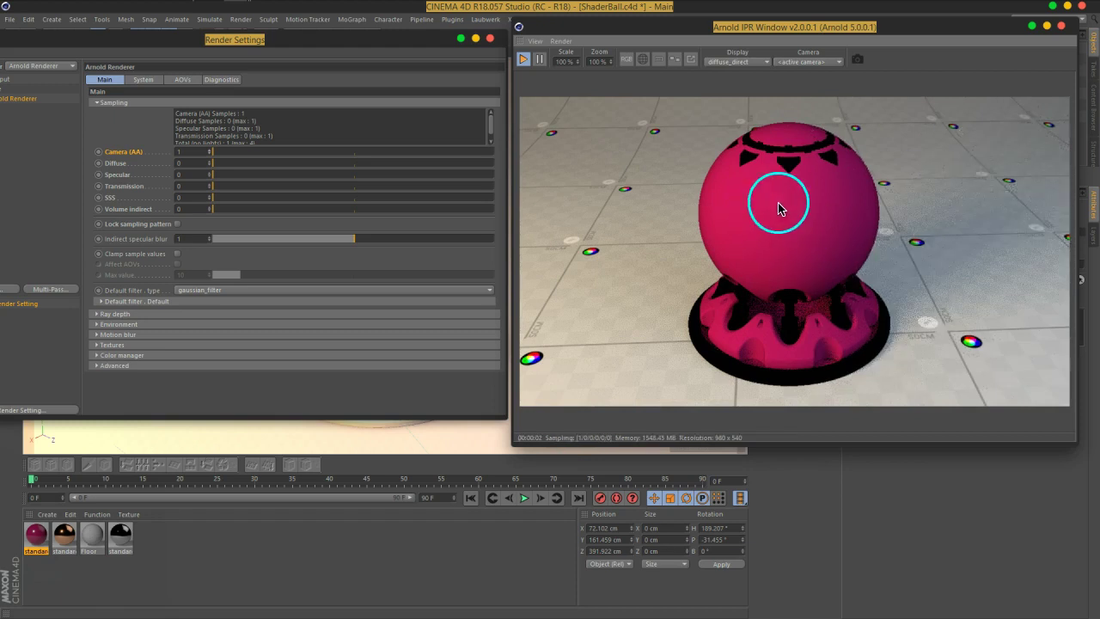
click(748, 62)
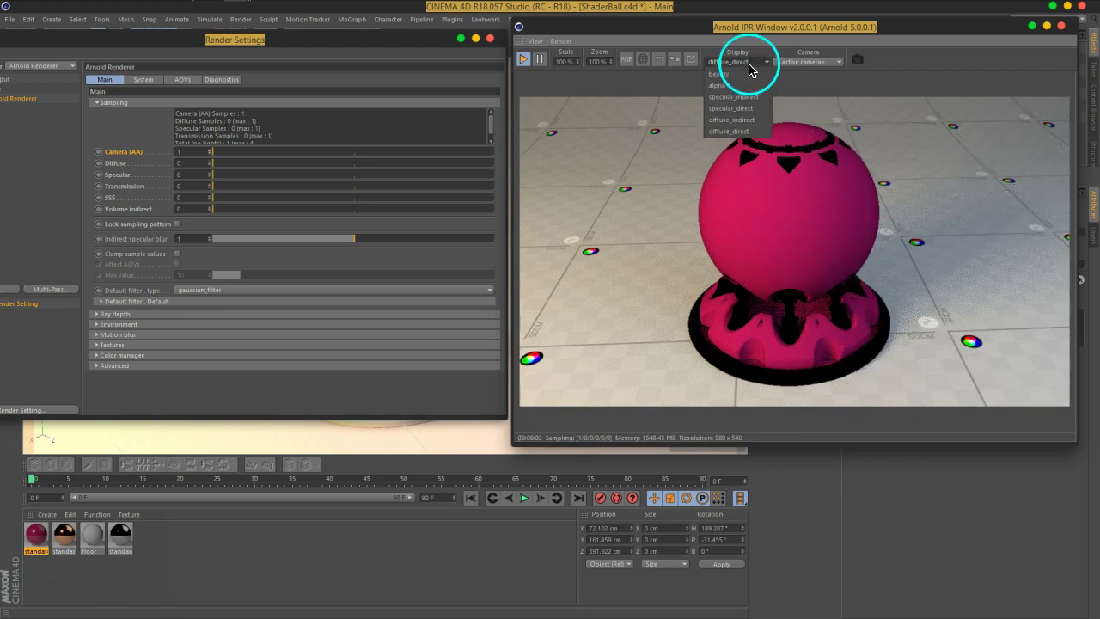
click(750, 126)
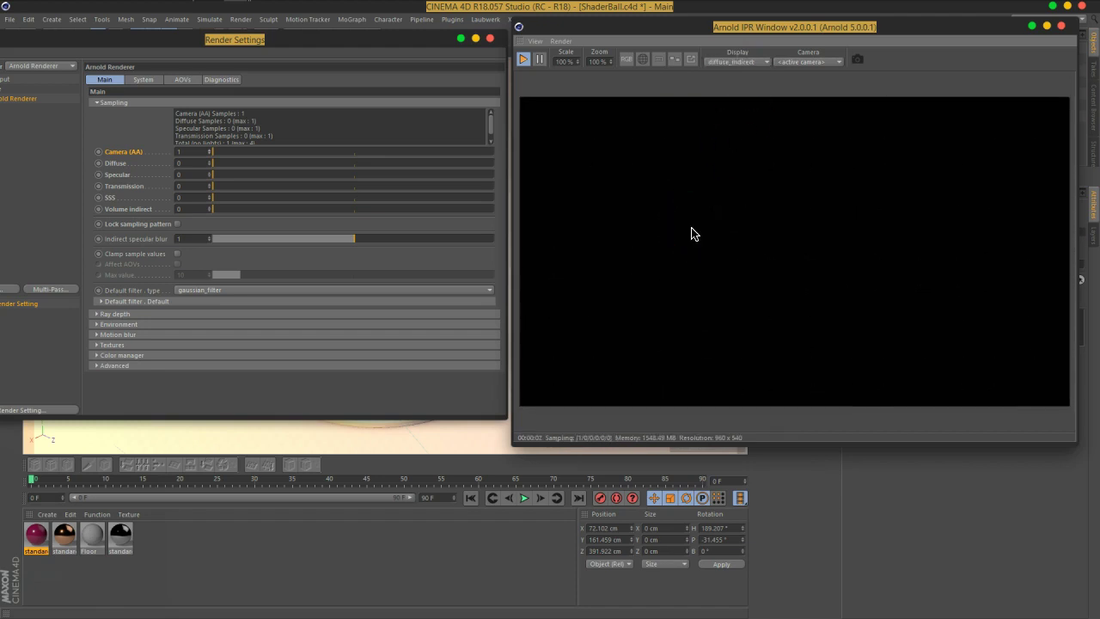
click(739, 68)
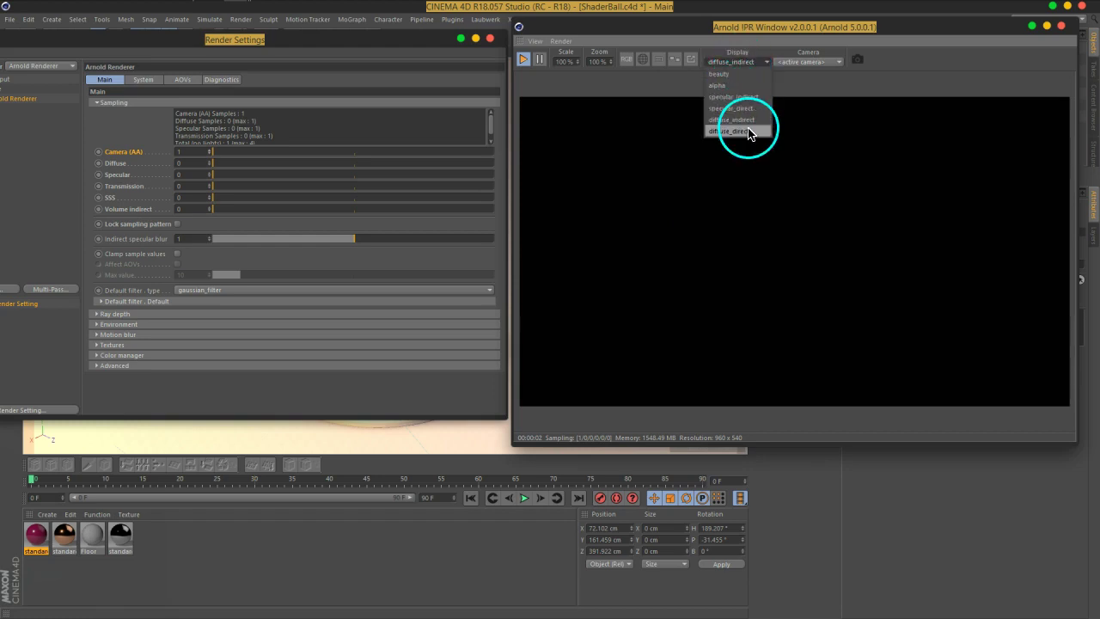
click(749, 116)
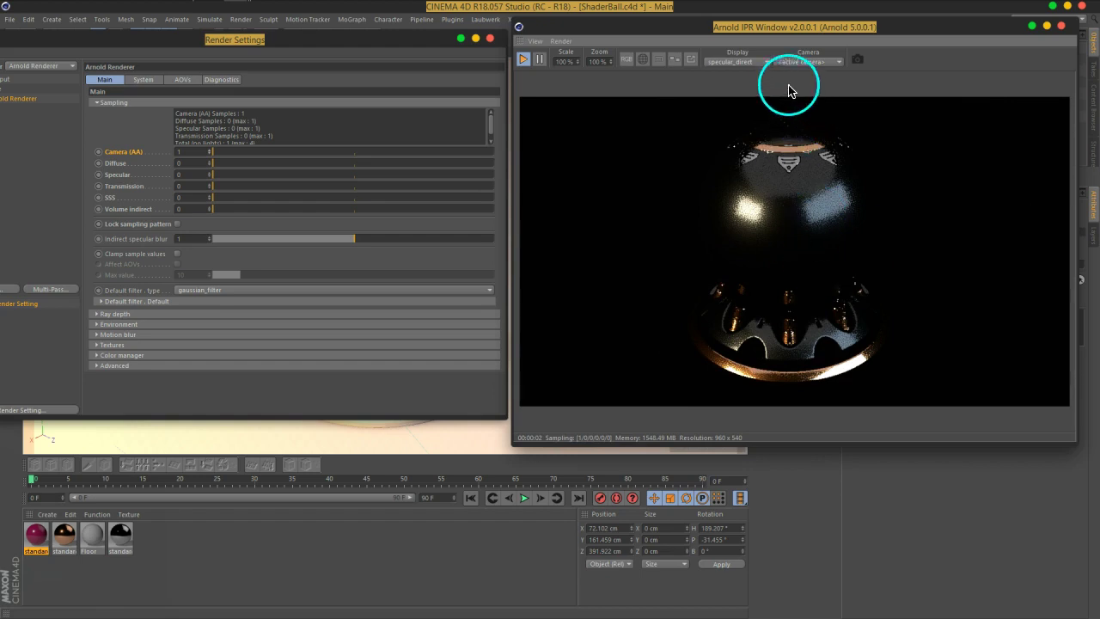
Switch back to diffuse_indirect, then return the IPR display to the beauty pass
click(751, 62)
click(752, 125)
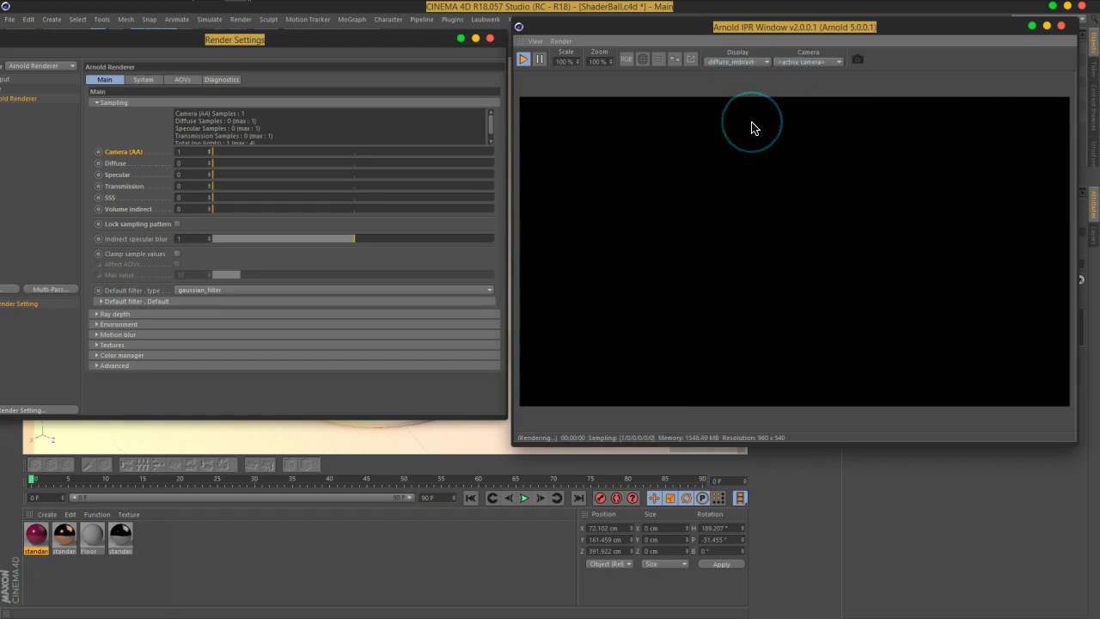
click(741, 64)
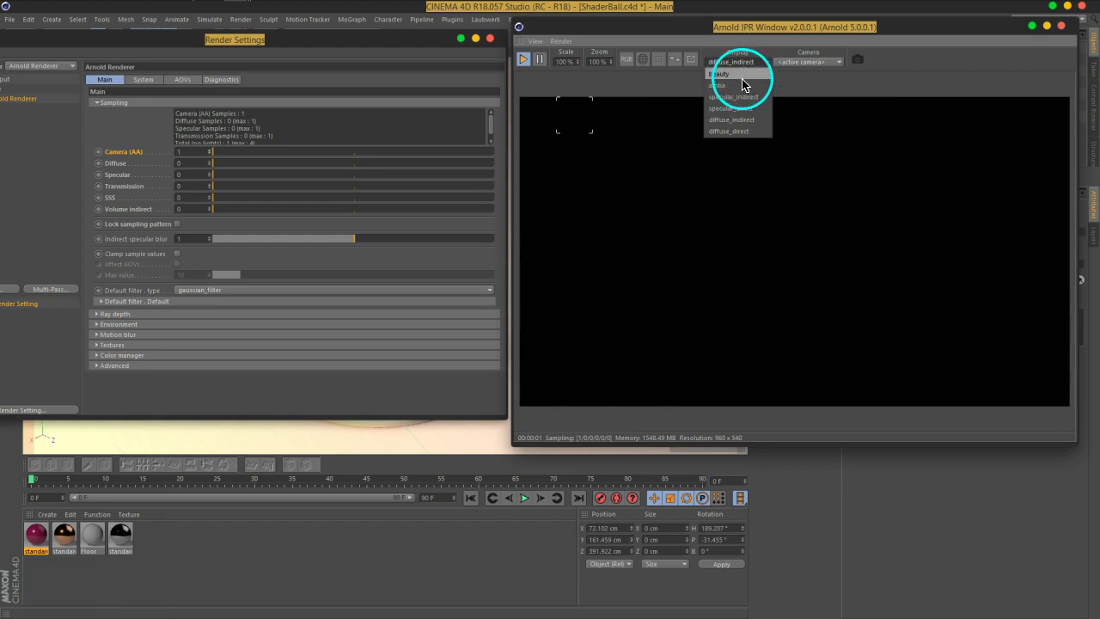
click(782, 82)
click(737, 64)
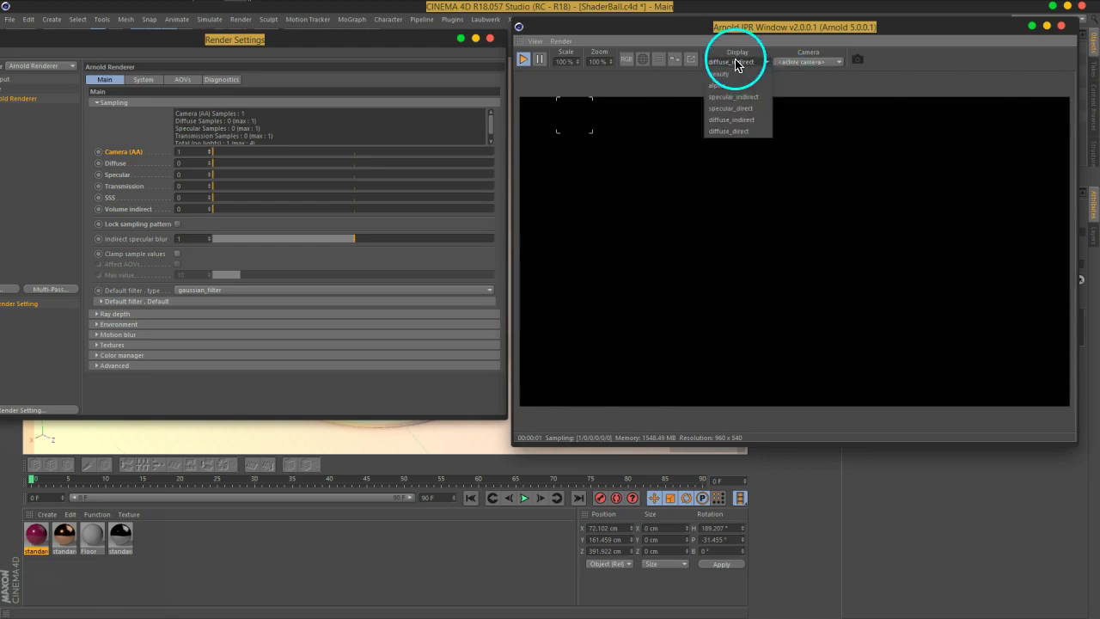
click(737, 74)
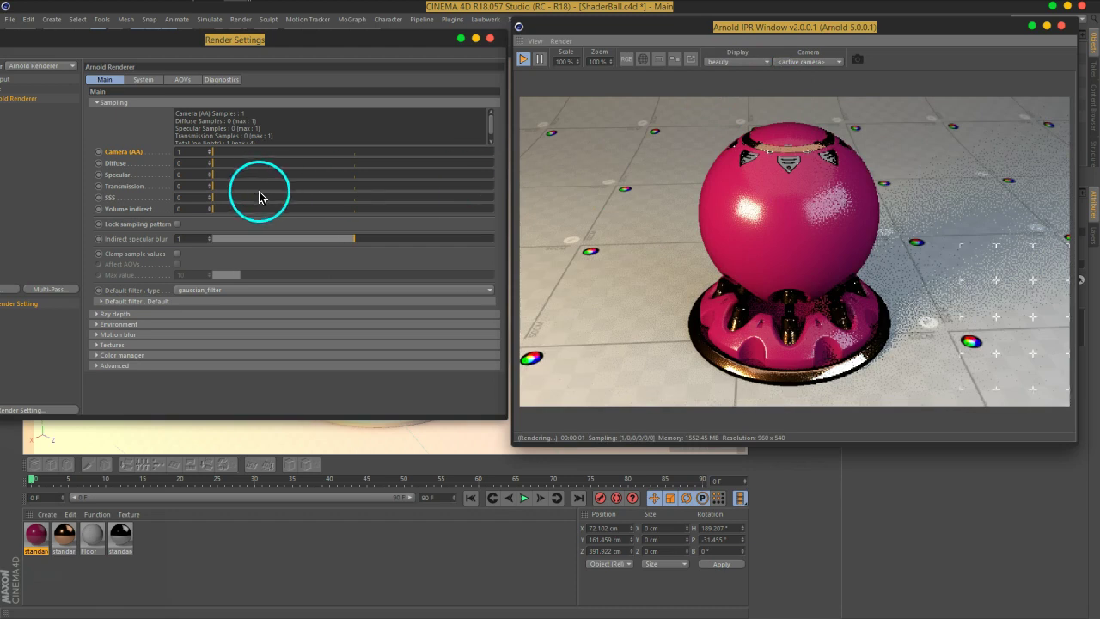
Raise Arnold Camera (AA) samples to 3
click(210, 151)
text(3)
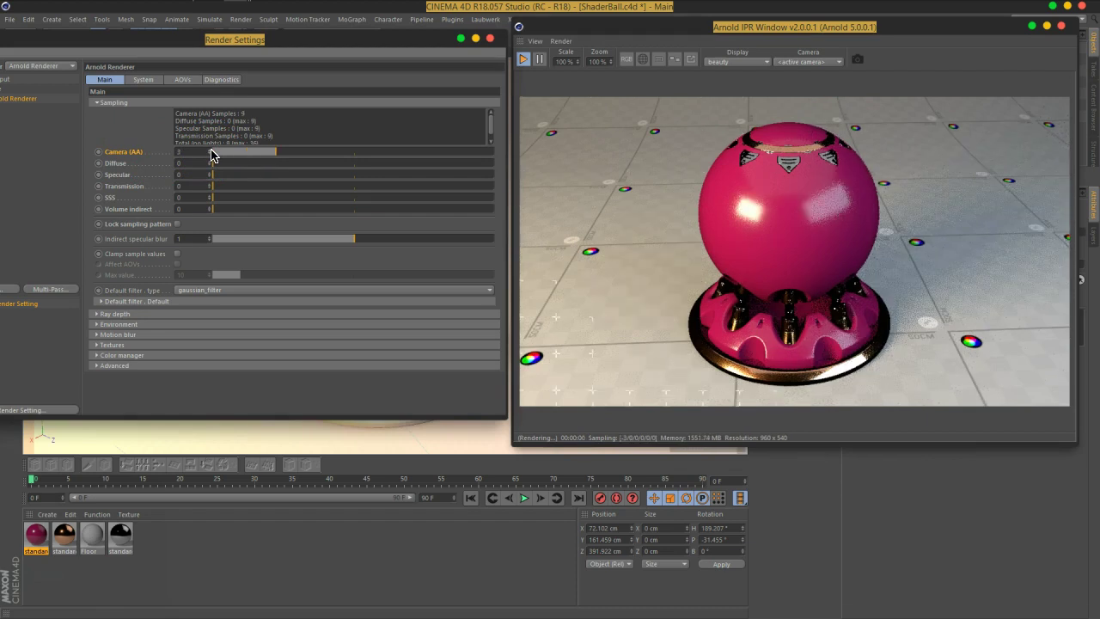
click(723, 179)
click(787, 164)
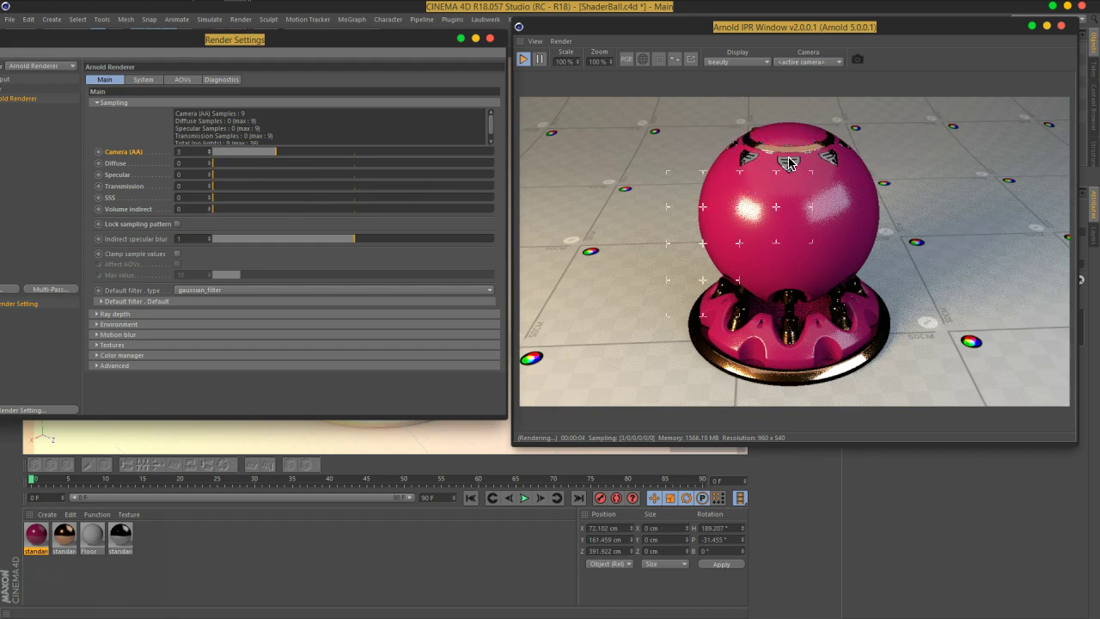
Check diffuse_direct, diffuse_indirect and specular_indirect passes for noise, then return to beauty
click(737, 62)
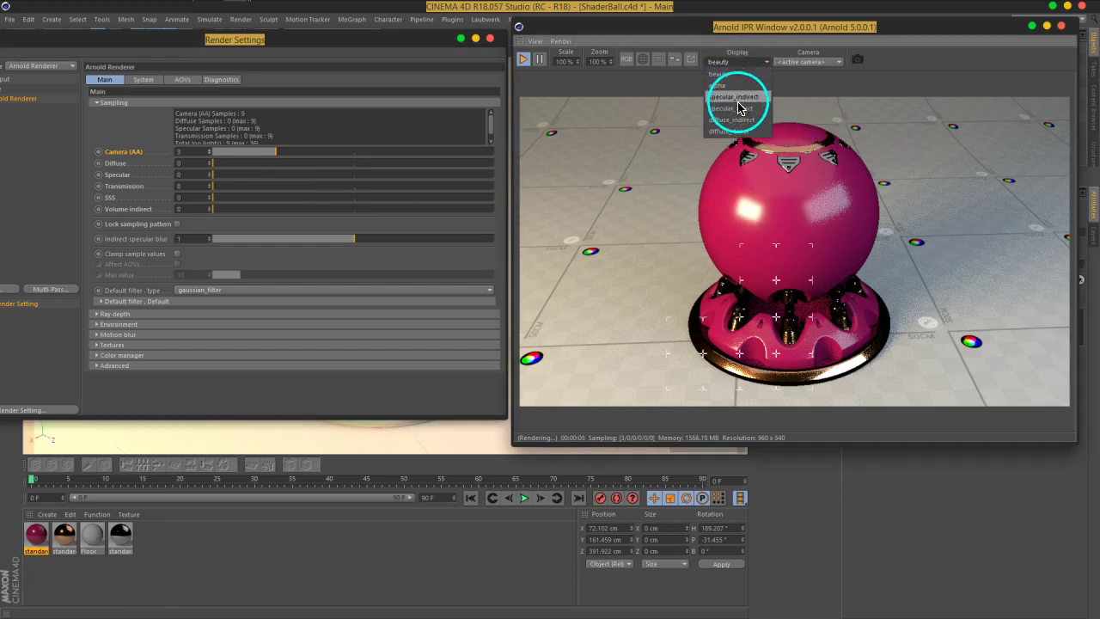
click(746, 131)
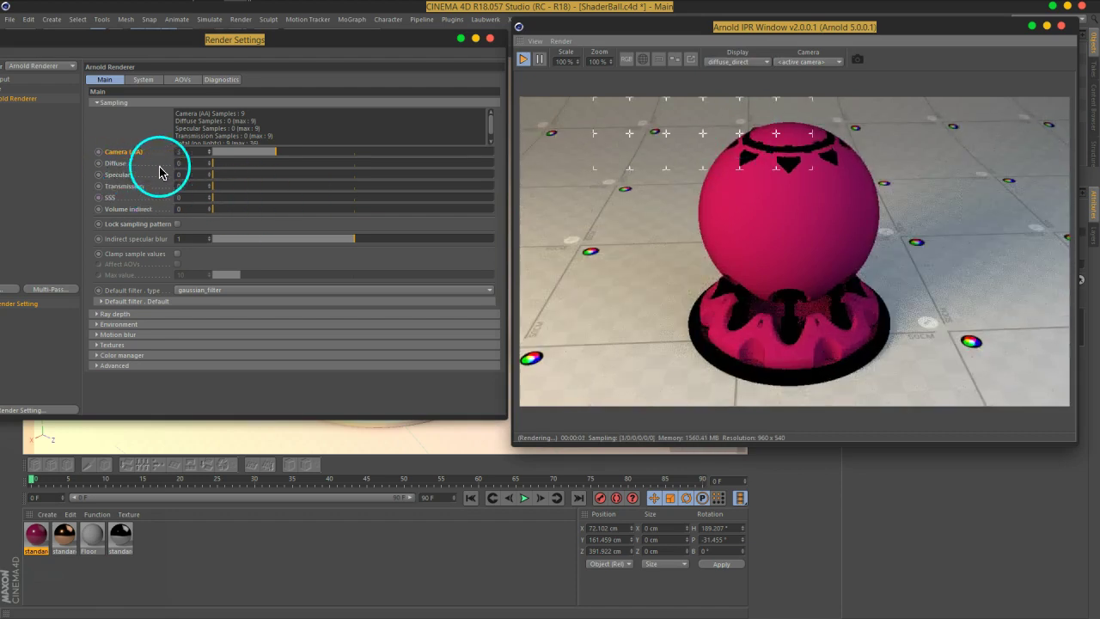
click(756, 63)
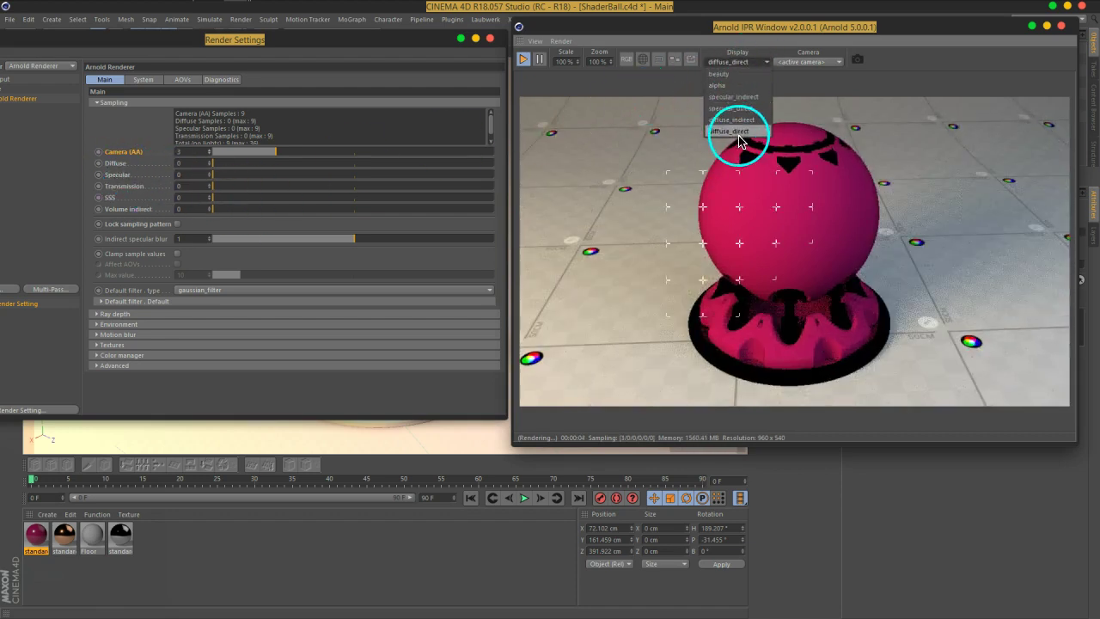
click(740, 129)
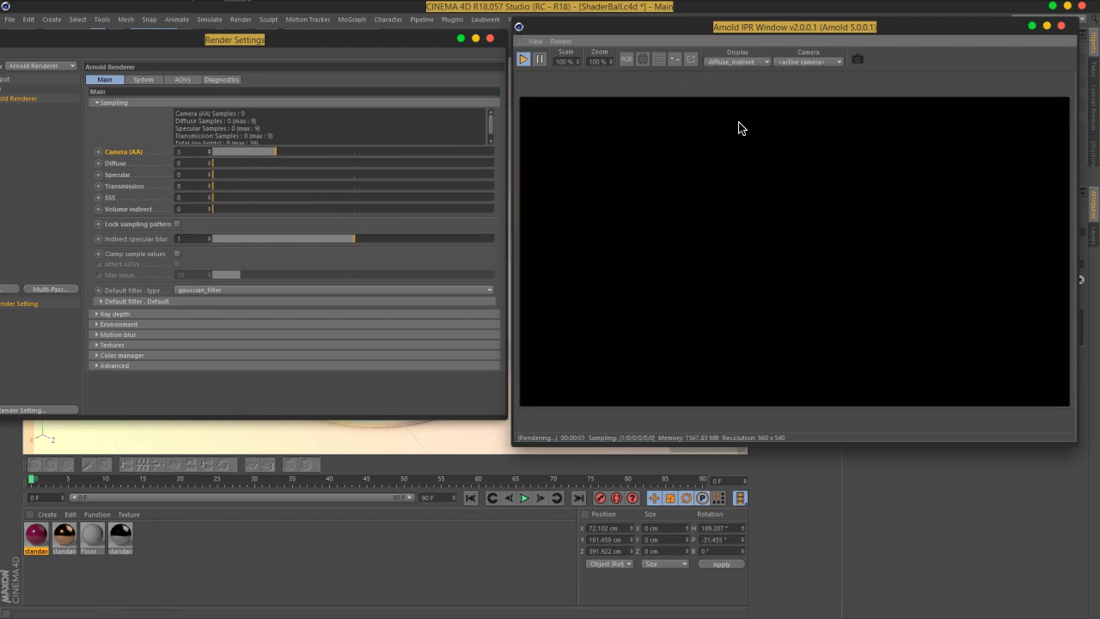
click(737, 62)
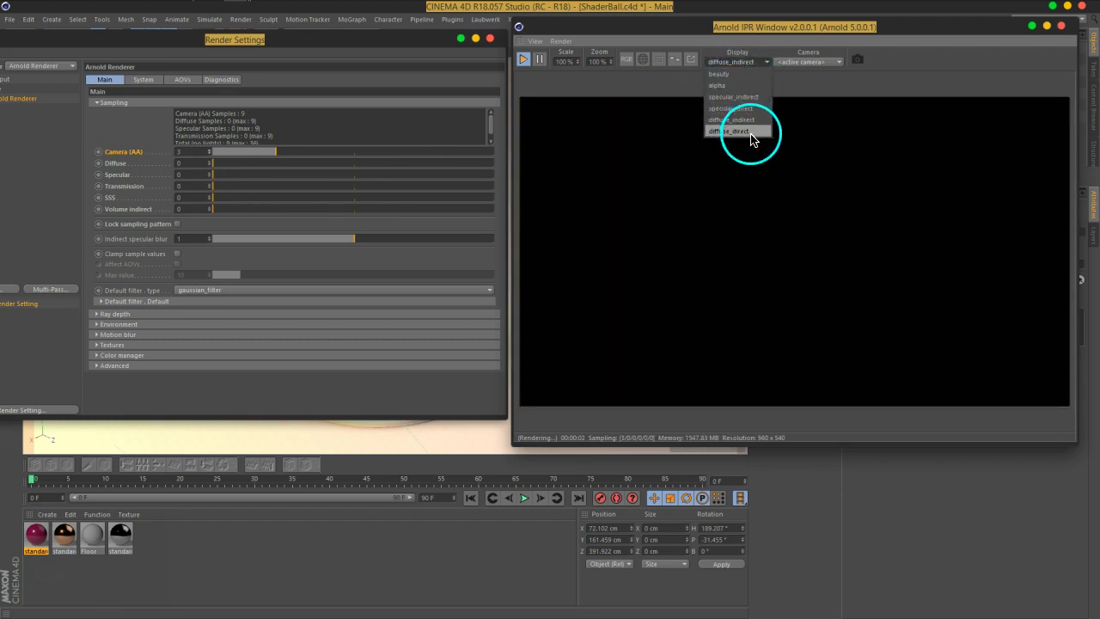
click(750, 99)
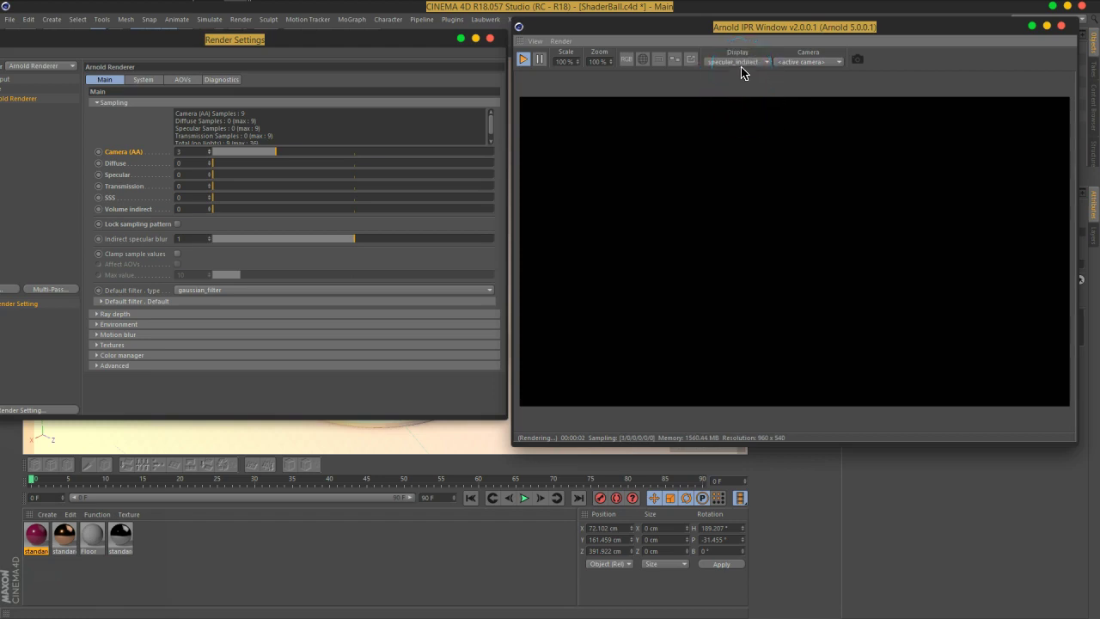
click(739, 64)
click(726, 91)
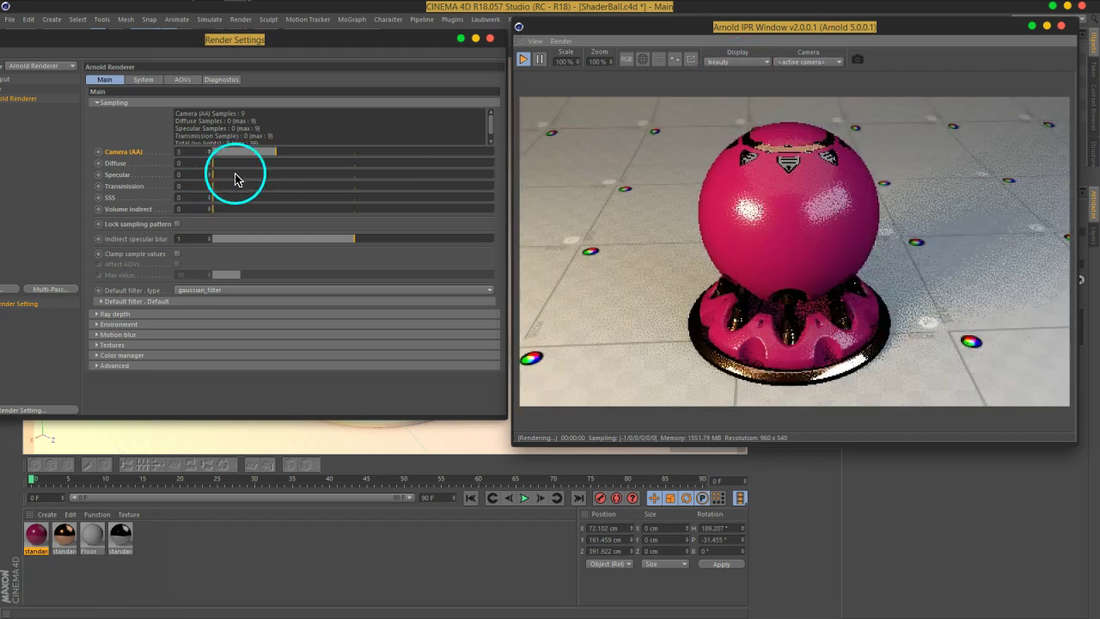
Set Diffuse and Specular samples to 1, show the diffuse_indirect pass, and move the IPR window left
click(121, 163)
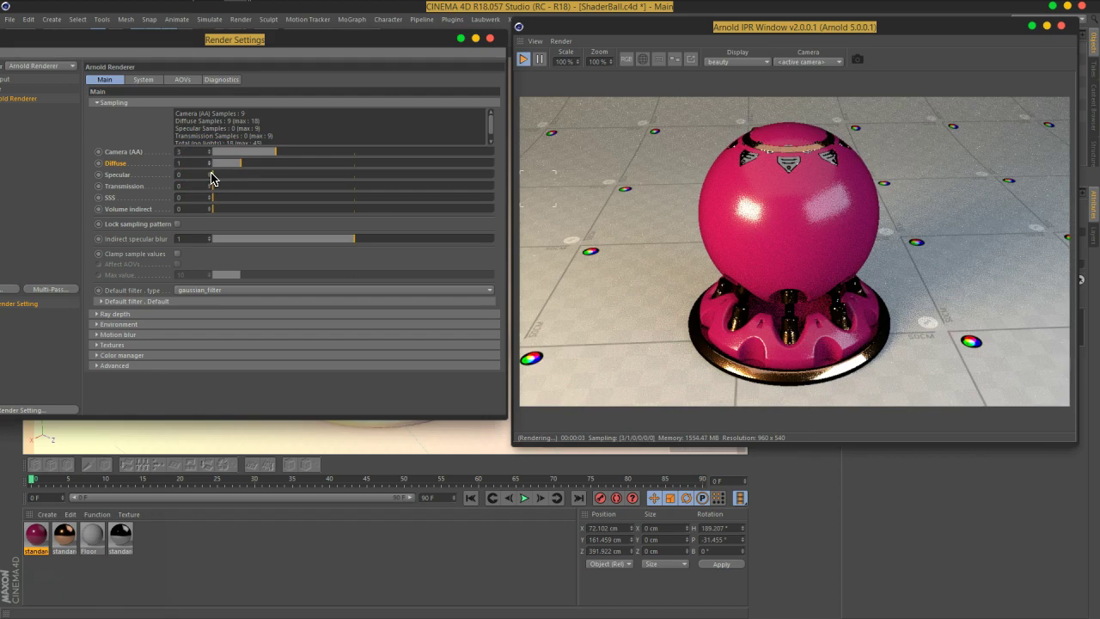
drag(212, 178, 212, 175)
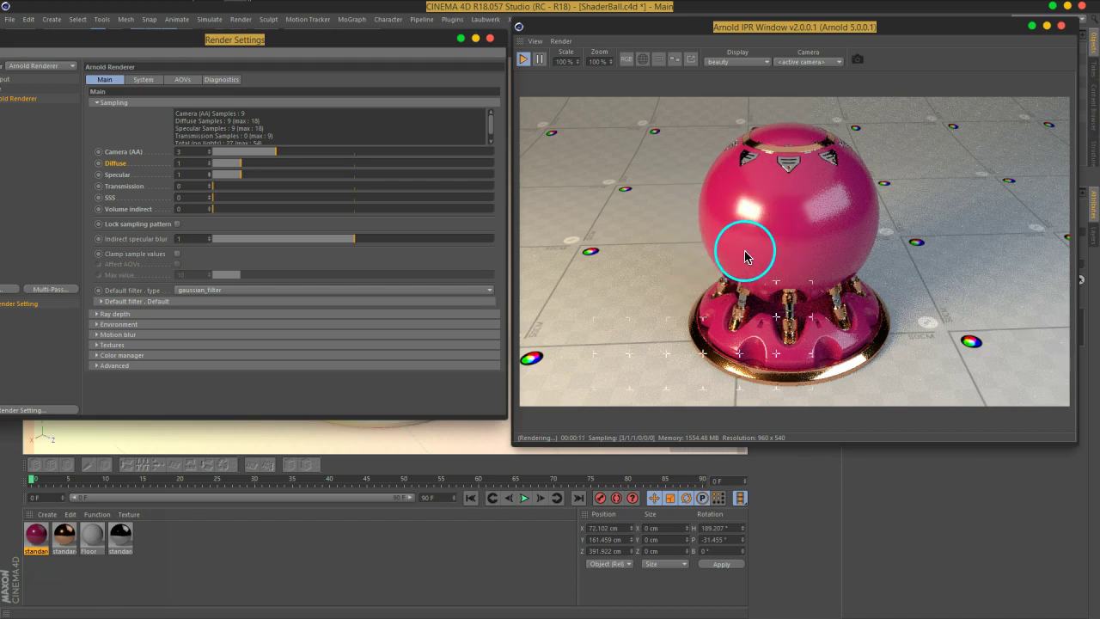
click(735, 64)
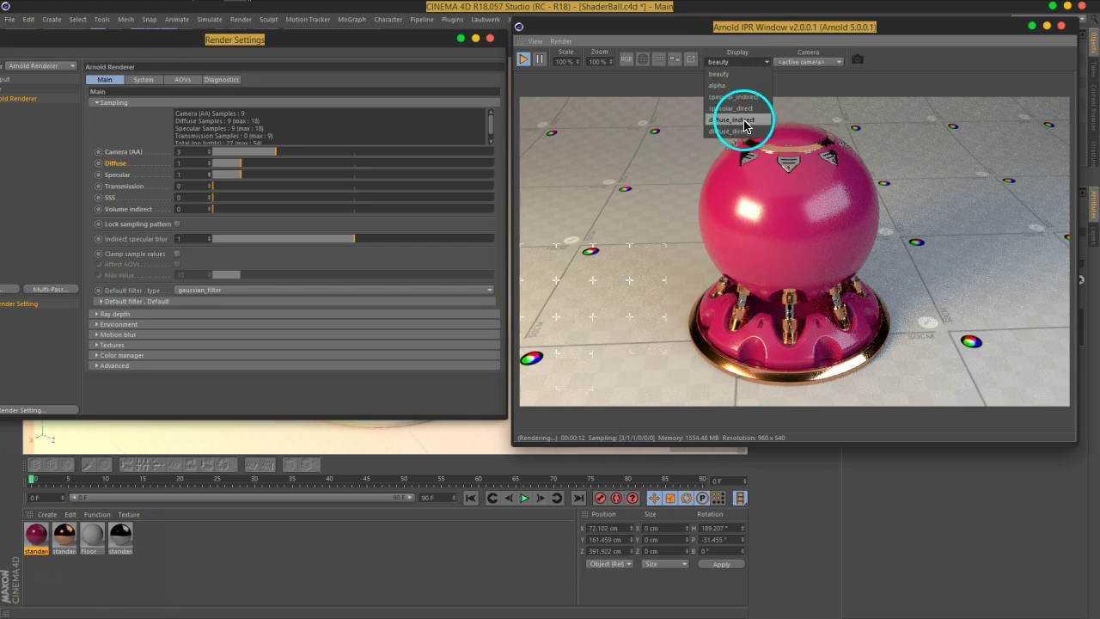
click(735, 121)
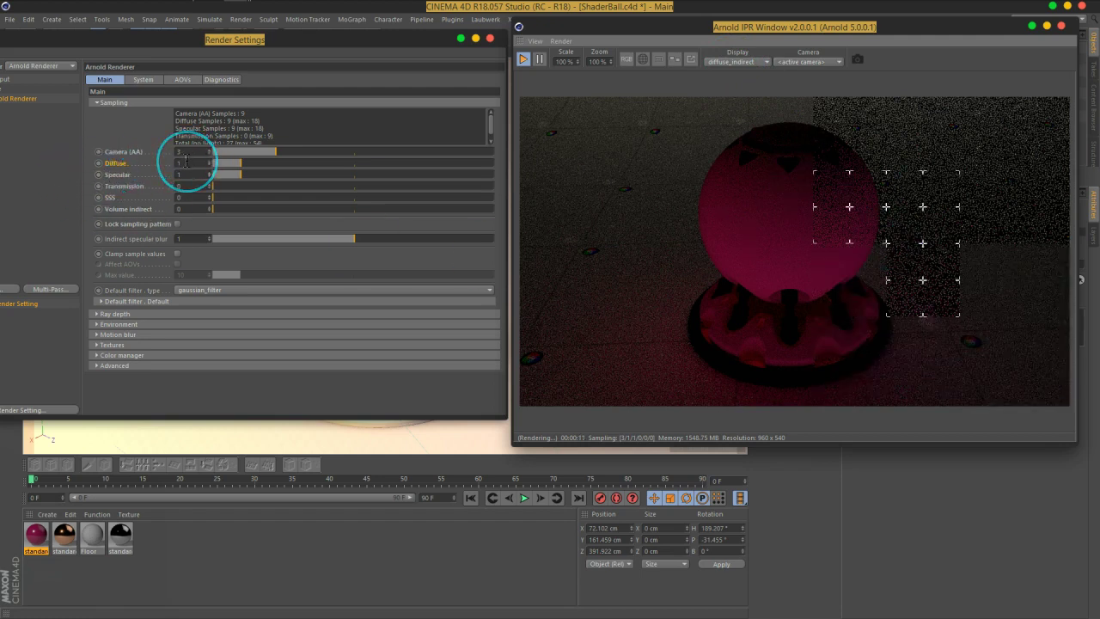
mouse_move(717, 31)
mouse_down()
mouse_move(627, 49)
mouse_move(252, 67)
mouse_up()
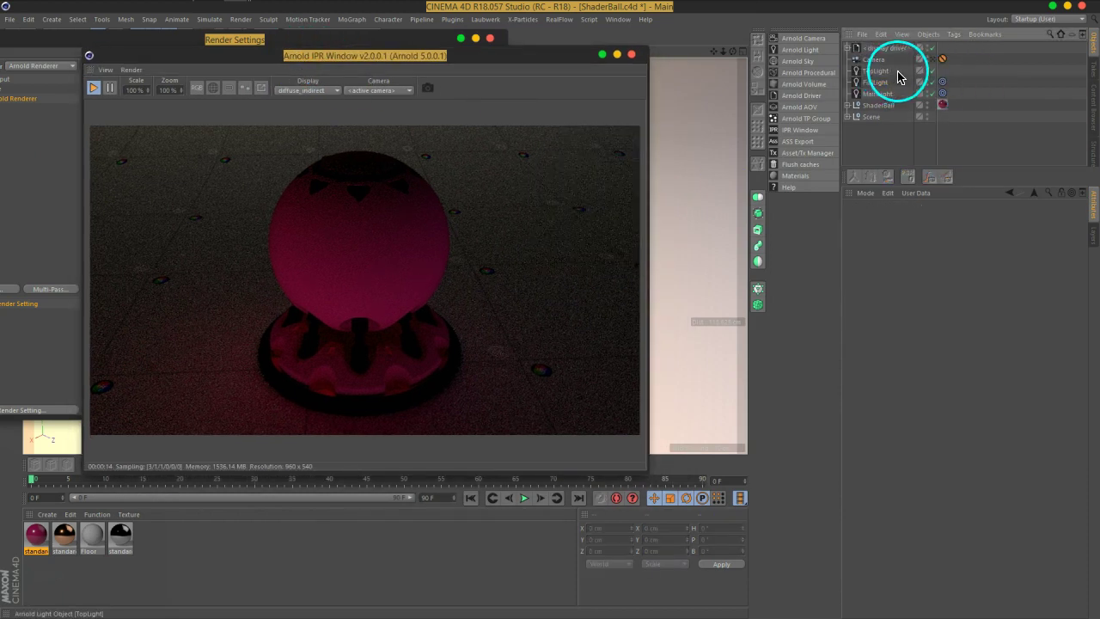
Set Samples to 4 on TopLight, FillLight and MainLight, then move the IPR window back right
drag(877, 93, 878, 72)
click(930, 220)
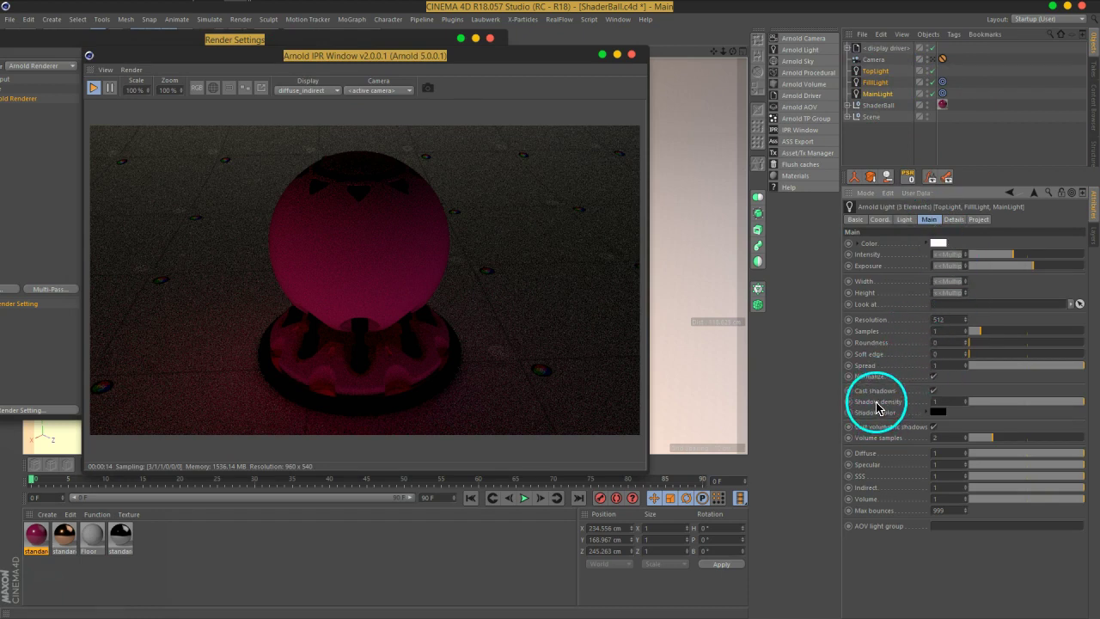
click(945, 333)
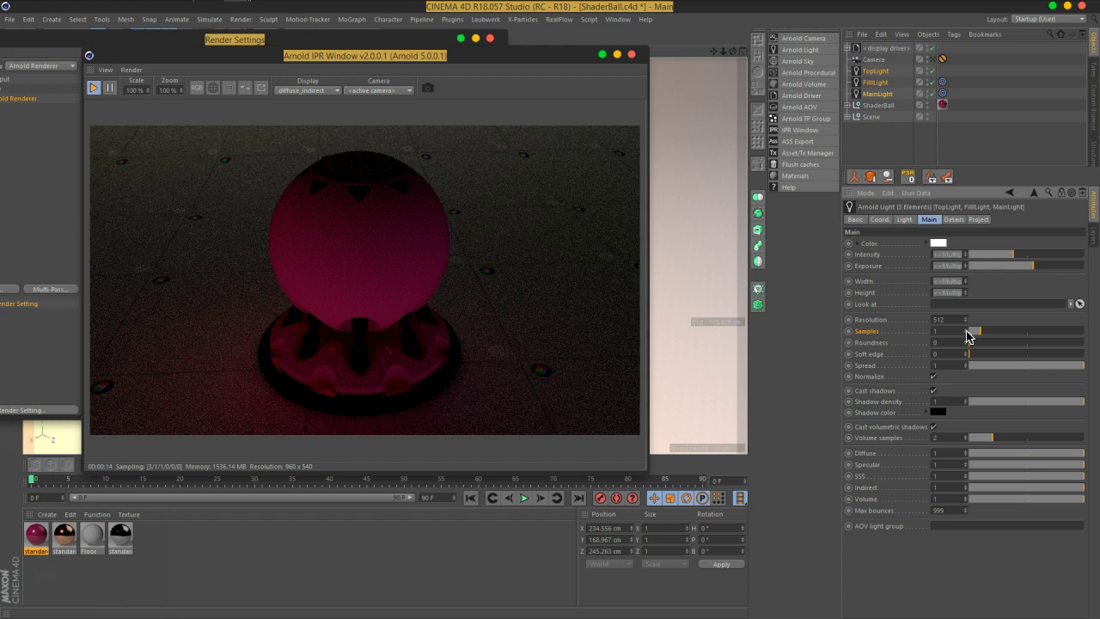
drag(968, 335, 979, 334)
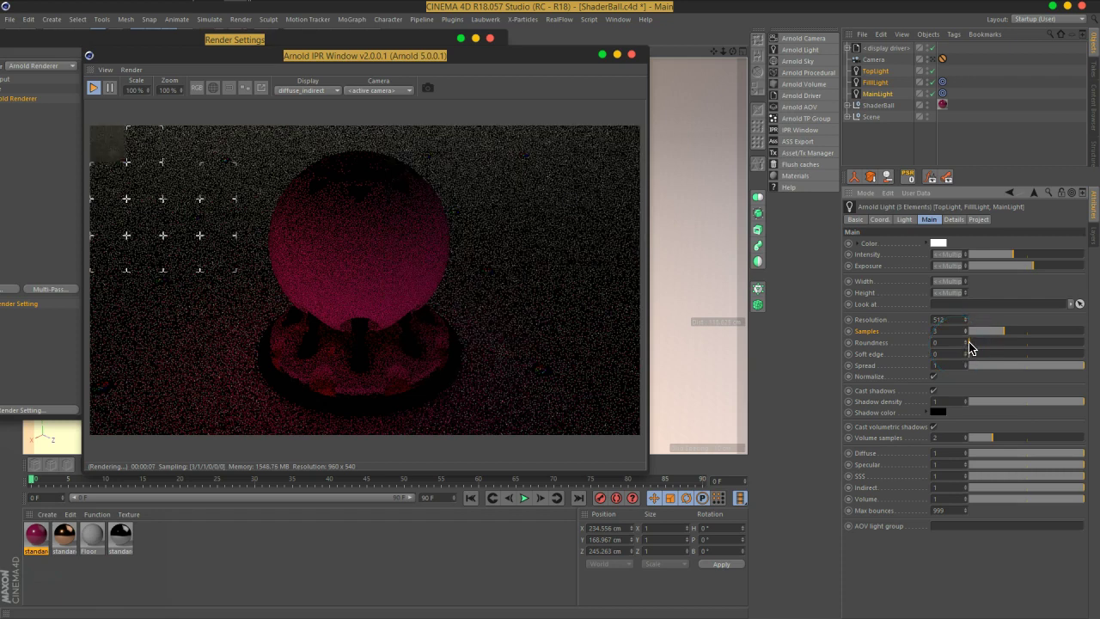
click(614, 265)
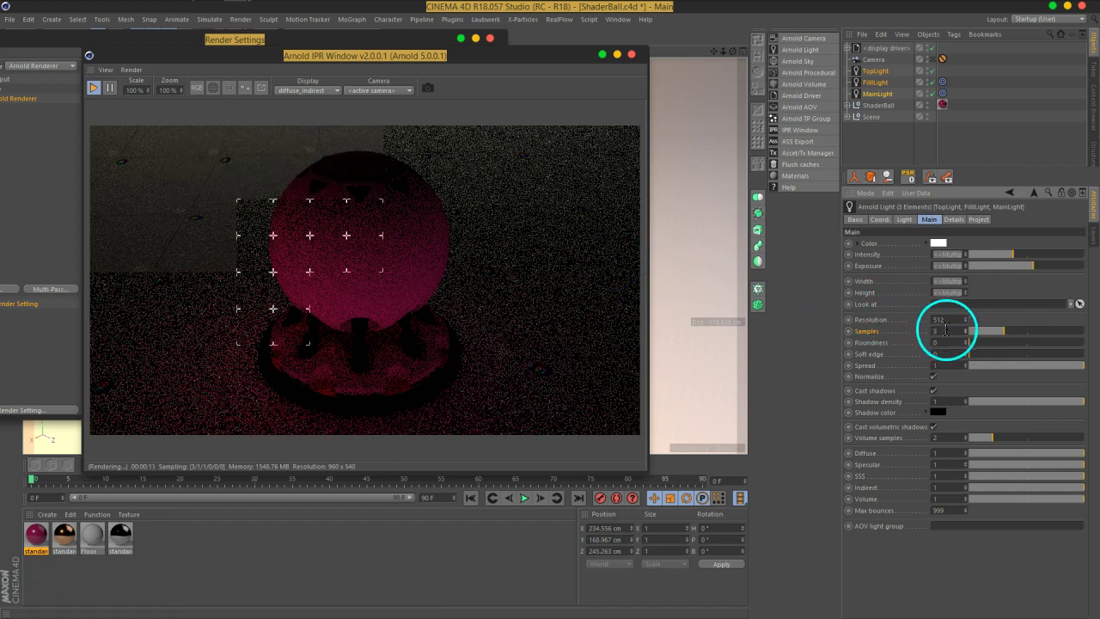
drag(945, 330, 975, 333)
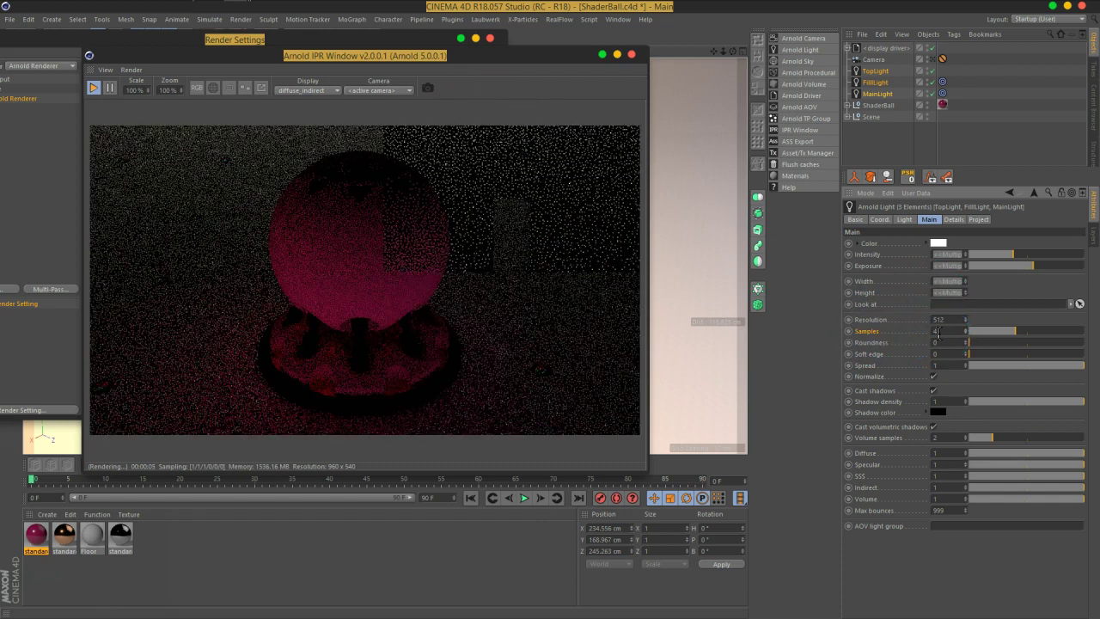
click(937, 322)
click(946, 336)
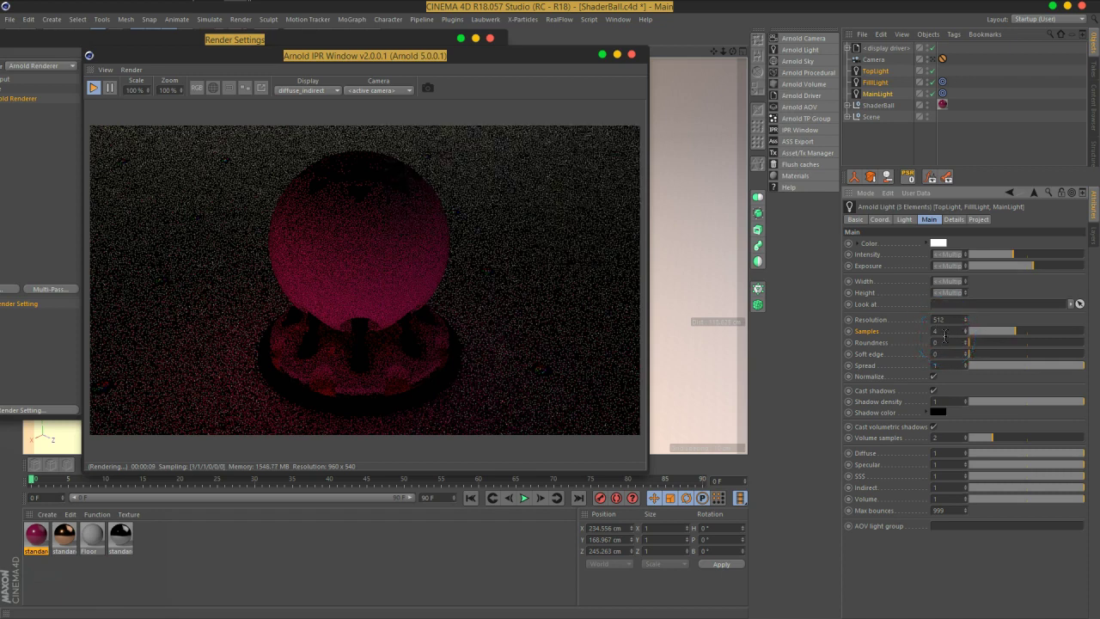
drag(421, 57, 851, 47)
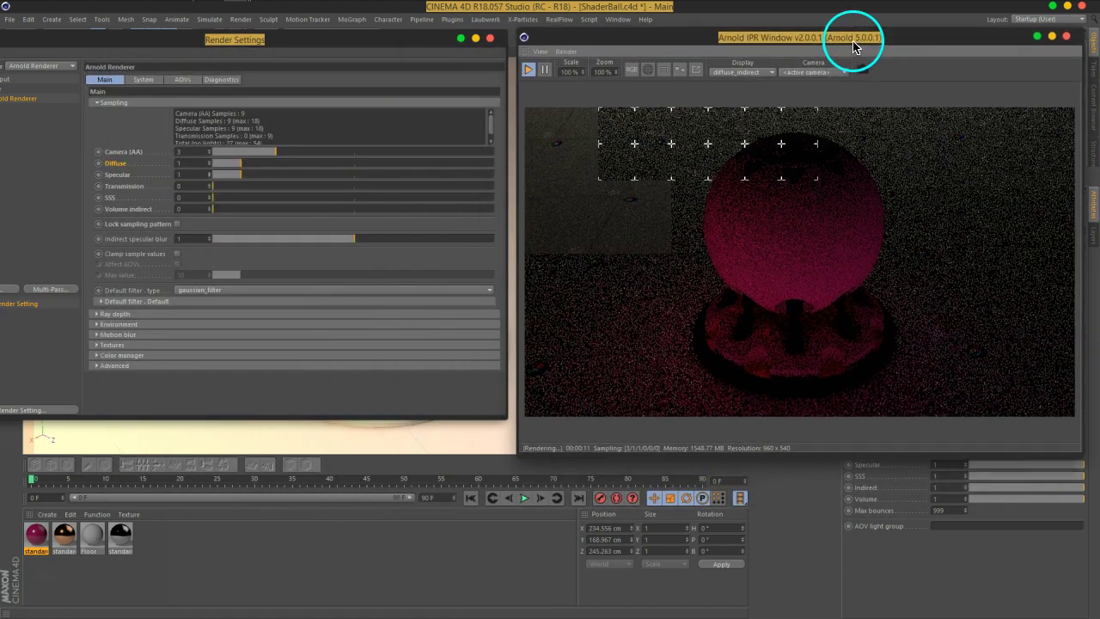
click(744, 72)
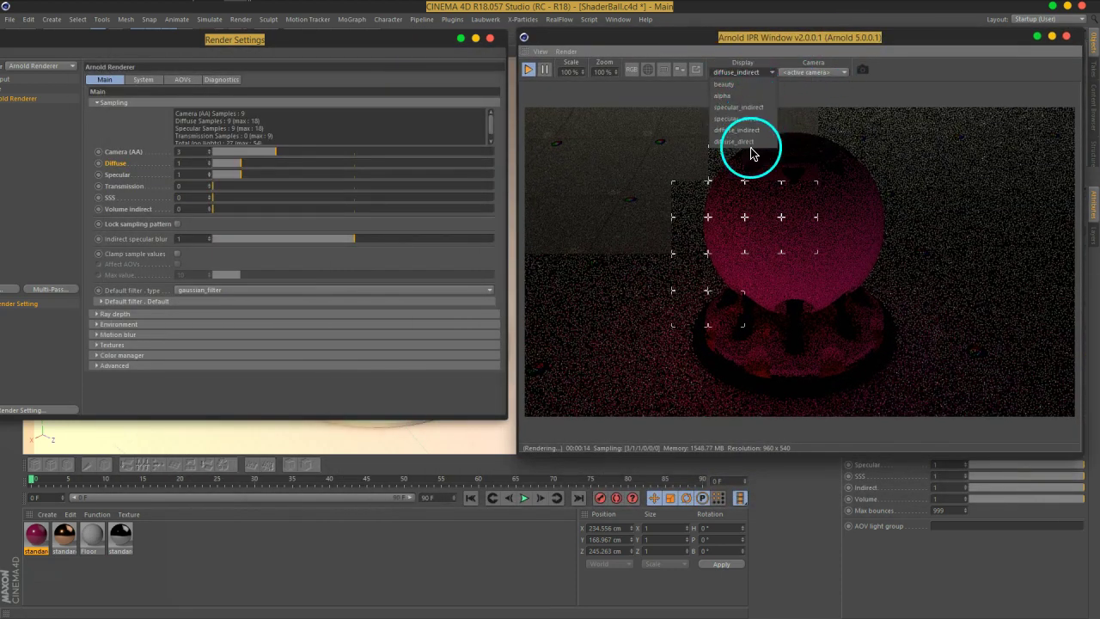
click(746, 141)
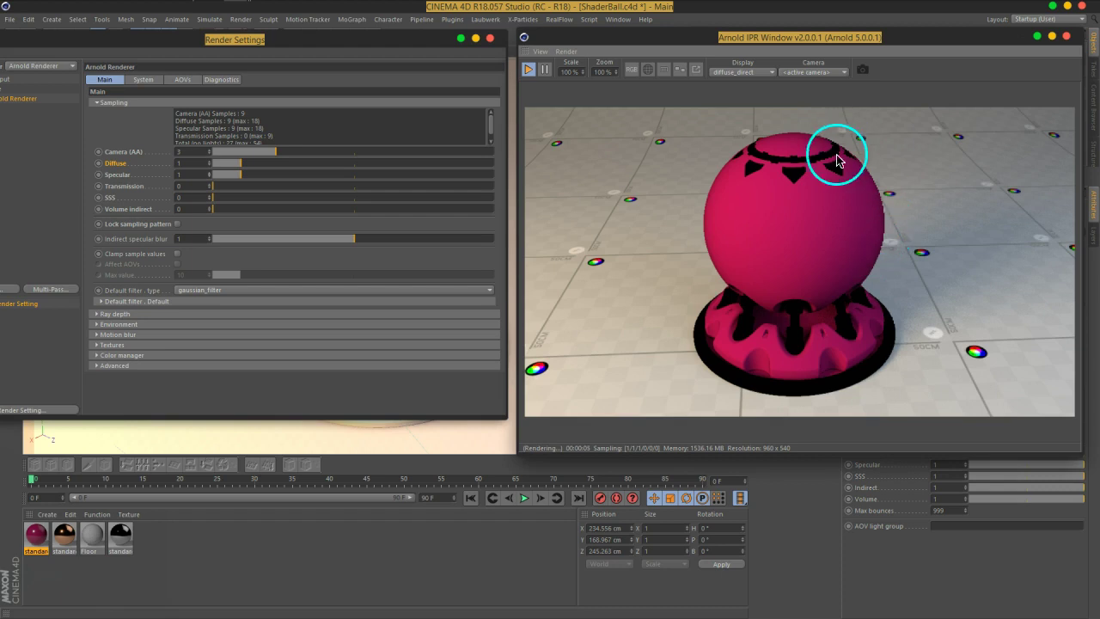
click(744, 73)
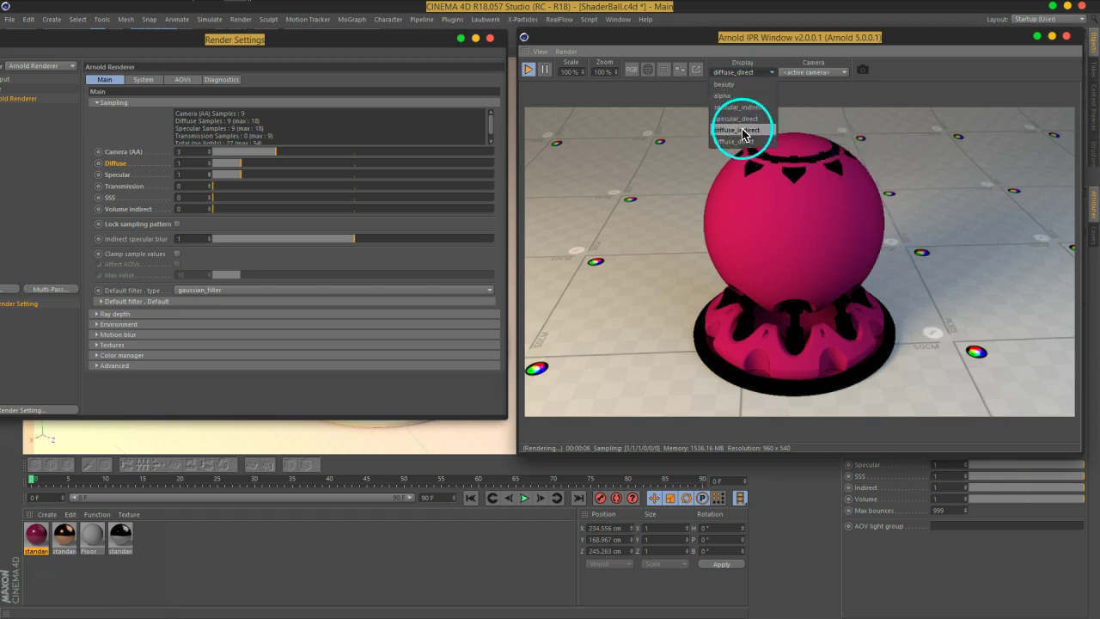
click(744, 116)
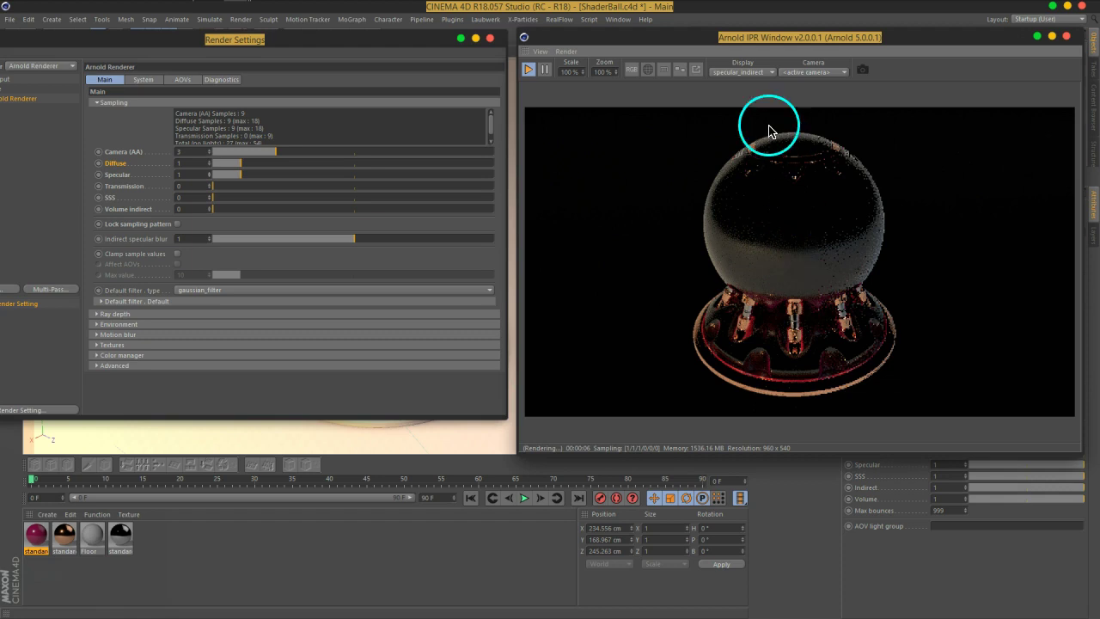
click(756, 73)
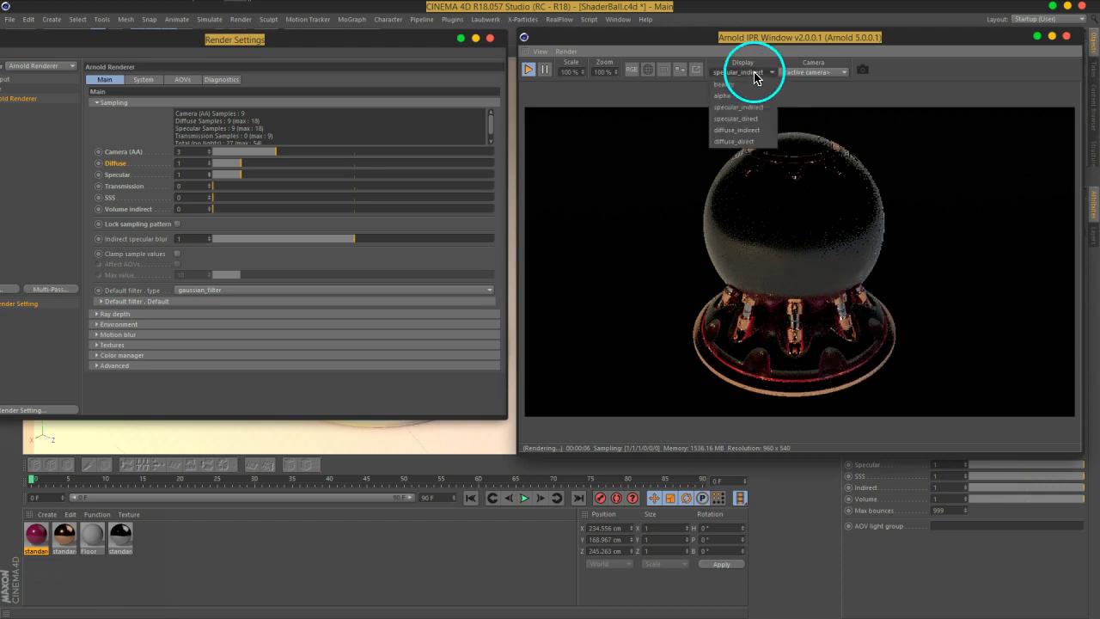
click(738, 130)
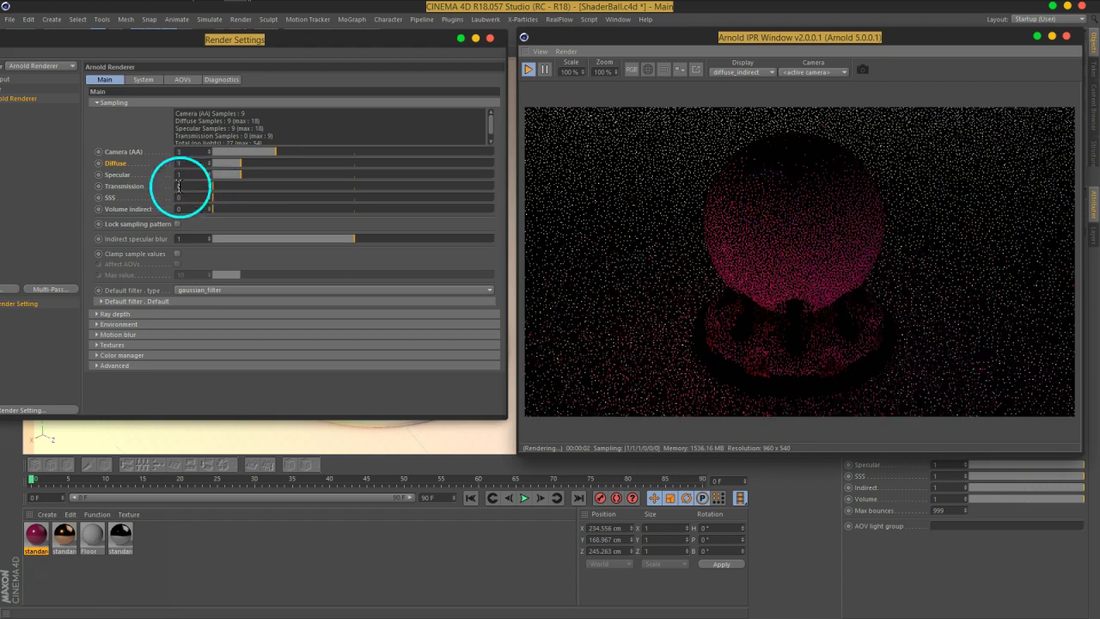
Raise Diffuse samples from 1 to 3 (81 diffuse samples) and refine the sphere in diffuse_indirect
click(208, 167)
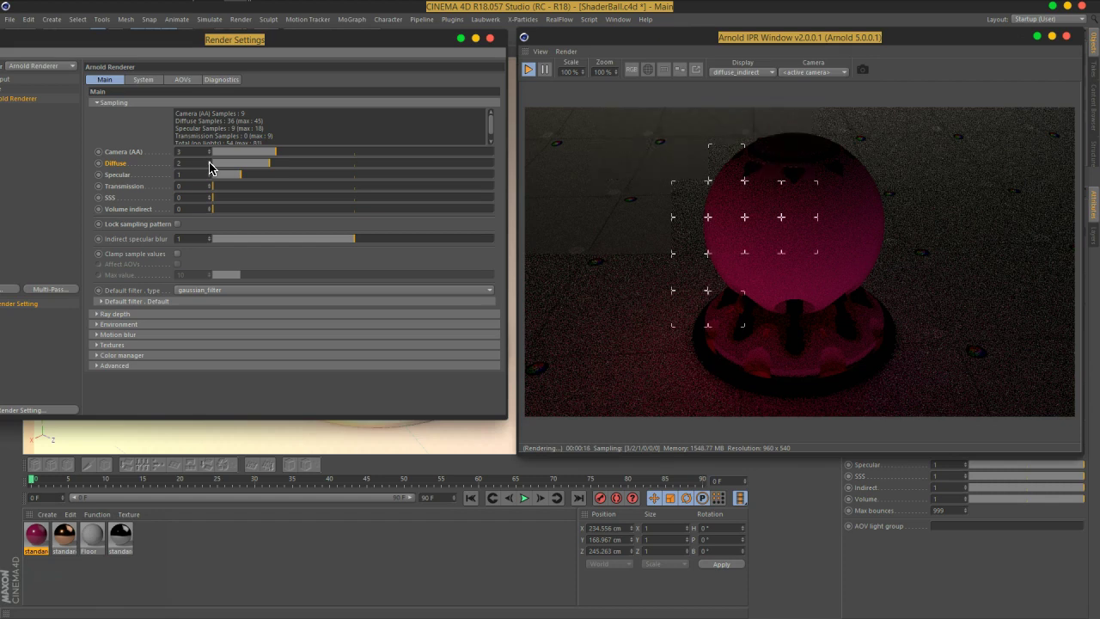
drag(678, 222, 729, 227)
drag(728, 235, 798, 247)
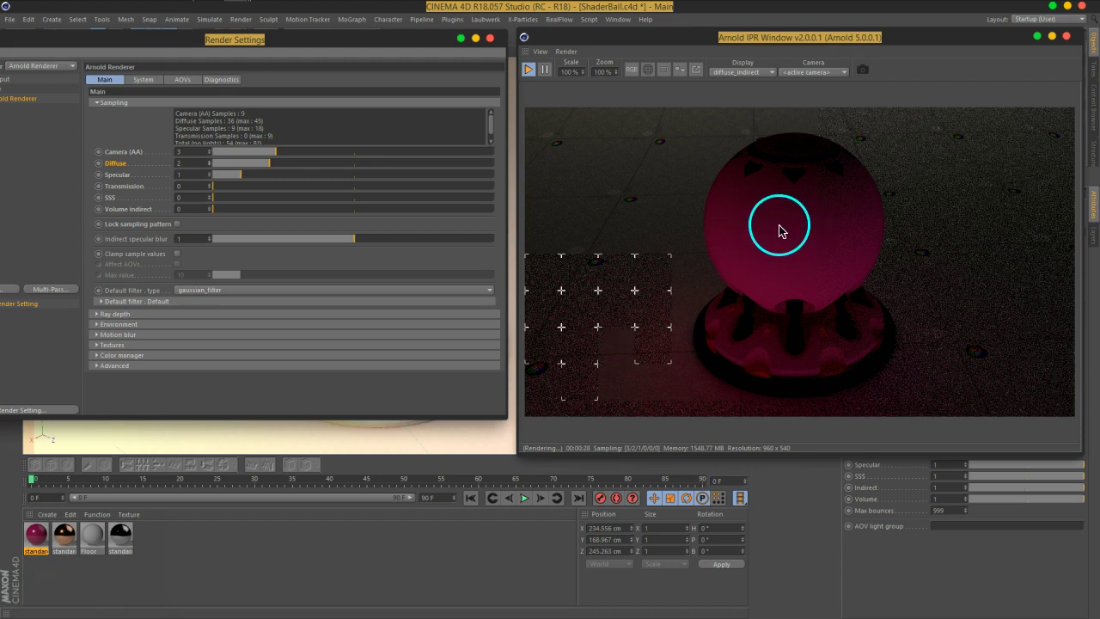
click(207, 161)
click(641, 279)
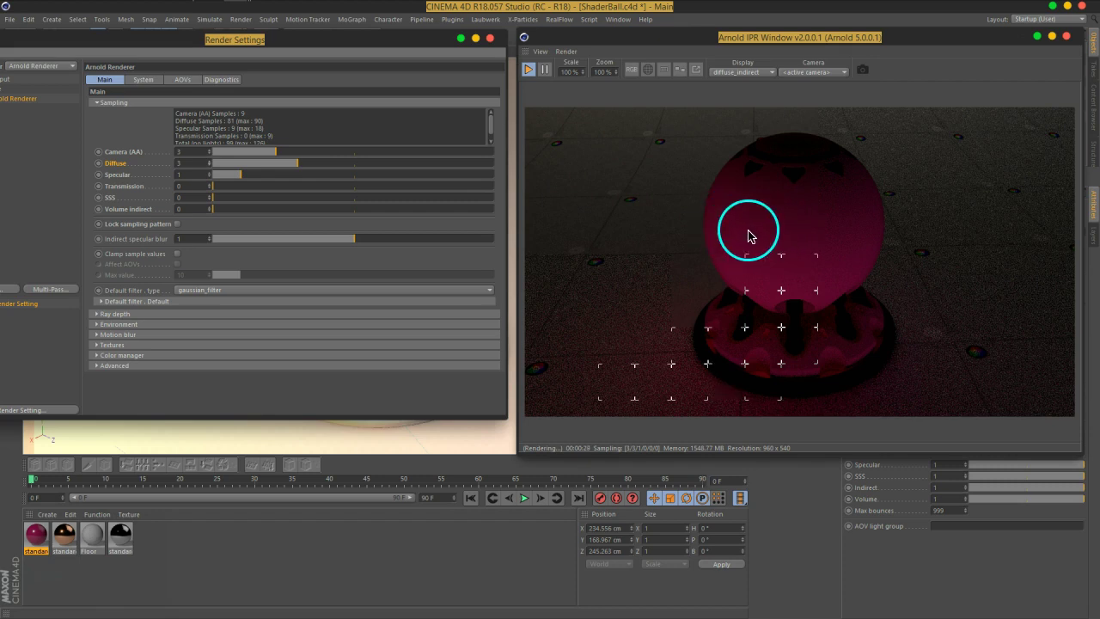
click(736, 72)
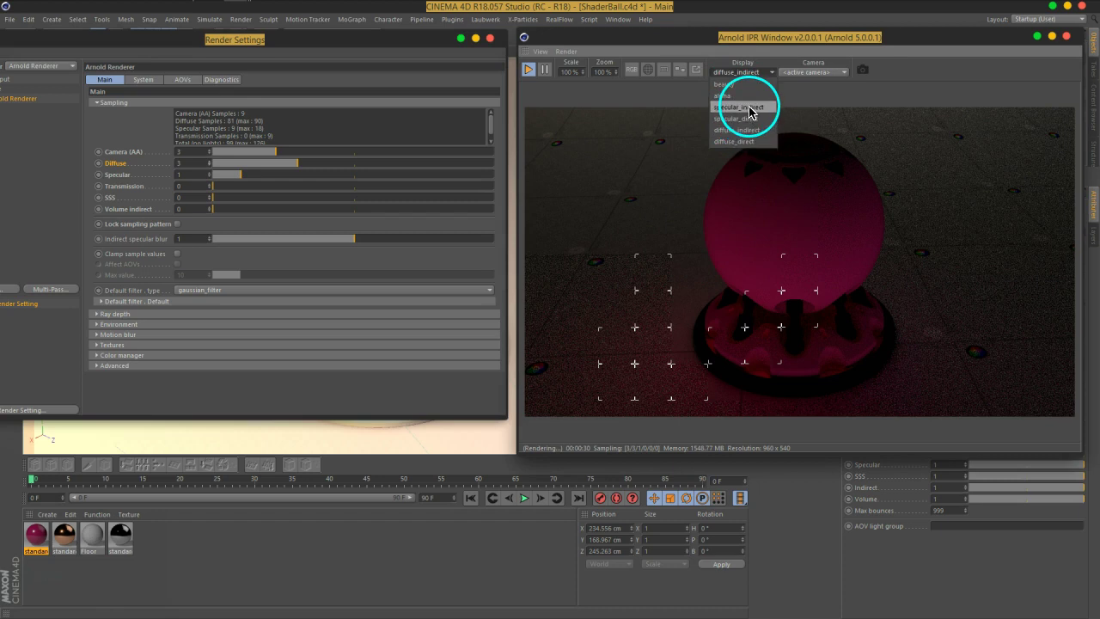
Display the specular_indirect pass and focus refinement on the shader ball's base
click(751, 108)
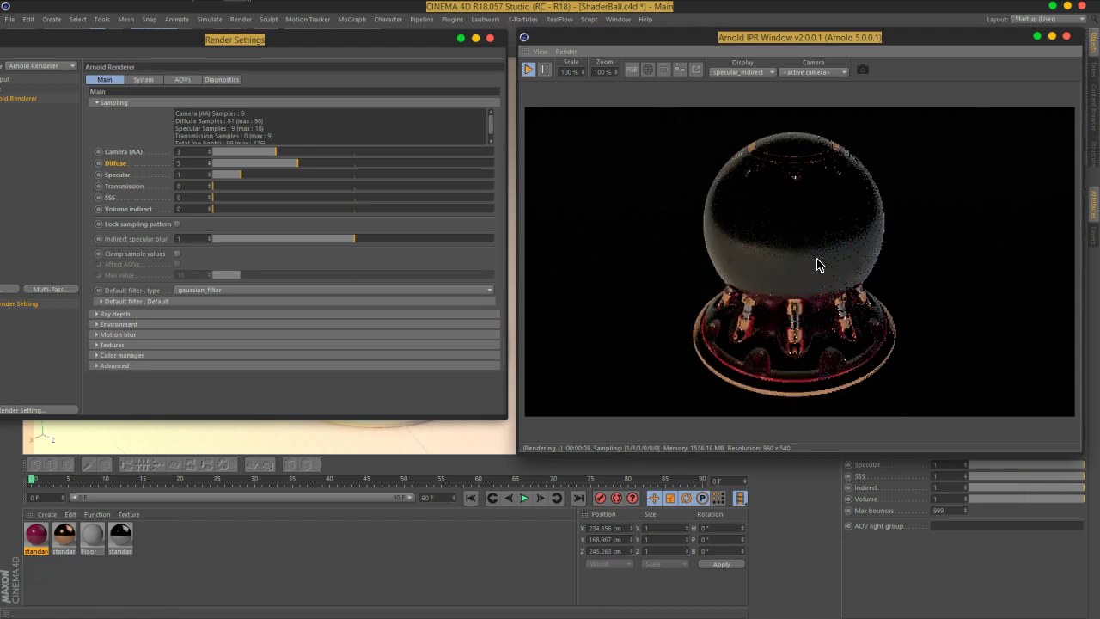
drag(812, 329, 759, 311)
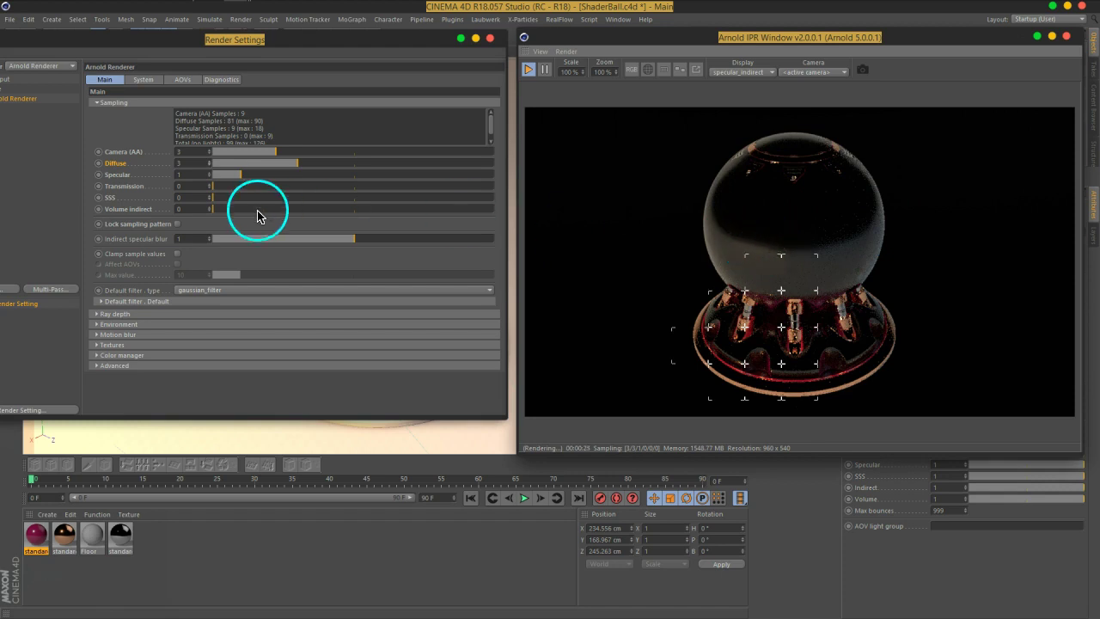
Raise Specular samples to 2 (36 specular samples) and refine the sphere and base
click(208, 171)
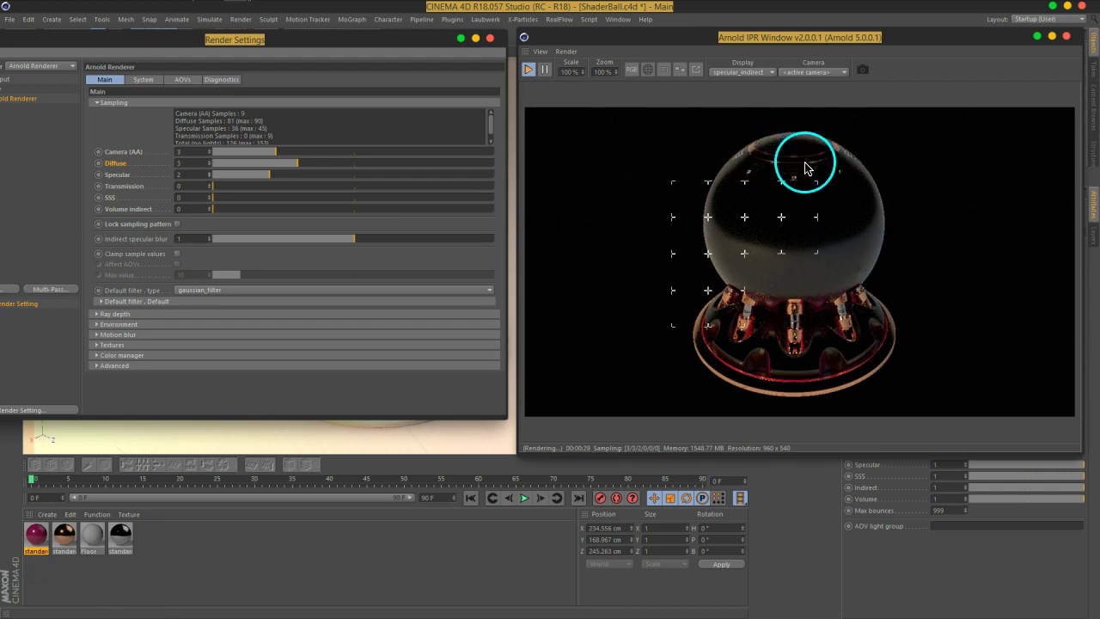
mouse_move(819, 168)
mouse_down()
mouse_move(778, 171)
mouse_move(797, 172)
mouse_up()
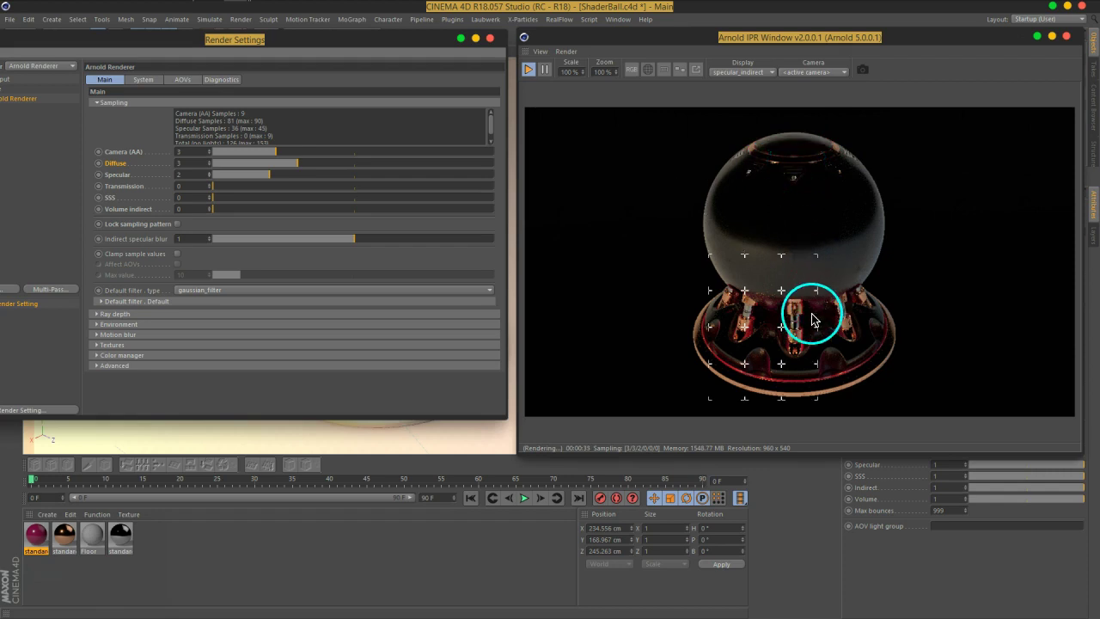
mouse_move(810, 348)
mouse_down()
mouse_move(785, 361)
mouse_move(813, 358)
mouse_move(786, 360)
mouse_move(805, 348)
mouse_move(780, 361)
mouse_up()
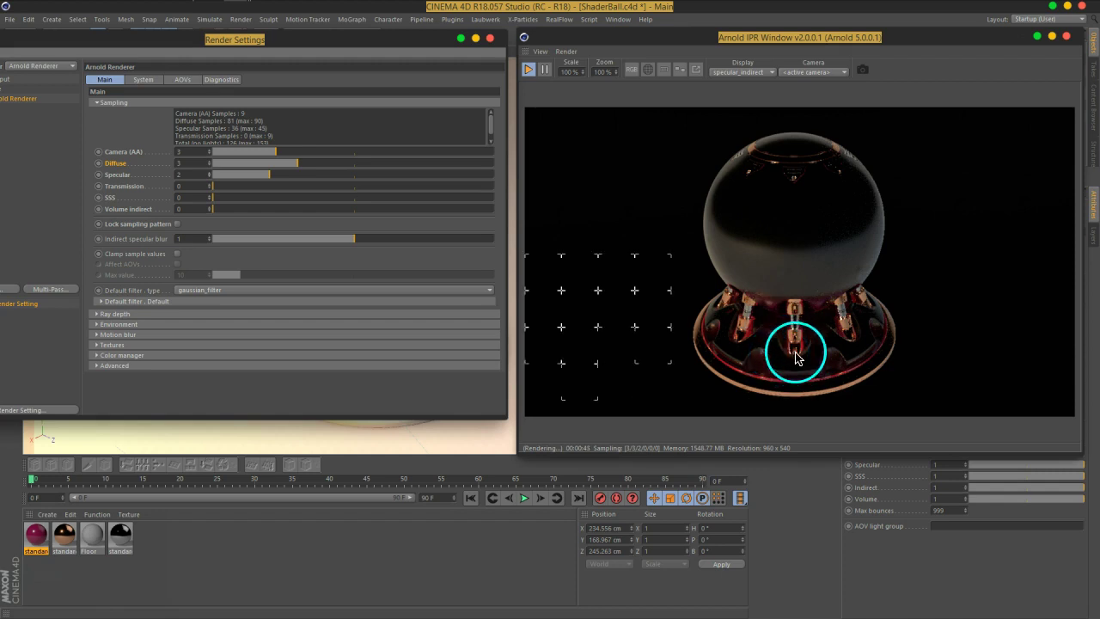
mouse_move(810, 249)
mouse_down()
mouse_move(834, 211)
mouse_move(772, 160)
mouse_move(835, 158)
mouse_move(799, 172)
mouse_move(859, 363)
mouse_move(834, 327)
mouse_move(852, 314)
mouse_move(809, 349)
mouse_move(834, 319)
mouse_move(854, 348)
mouse_up()
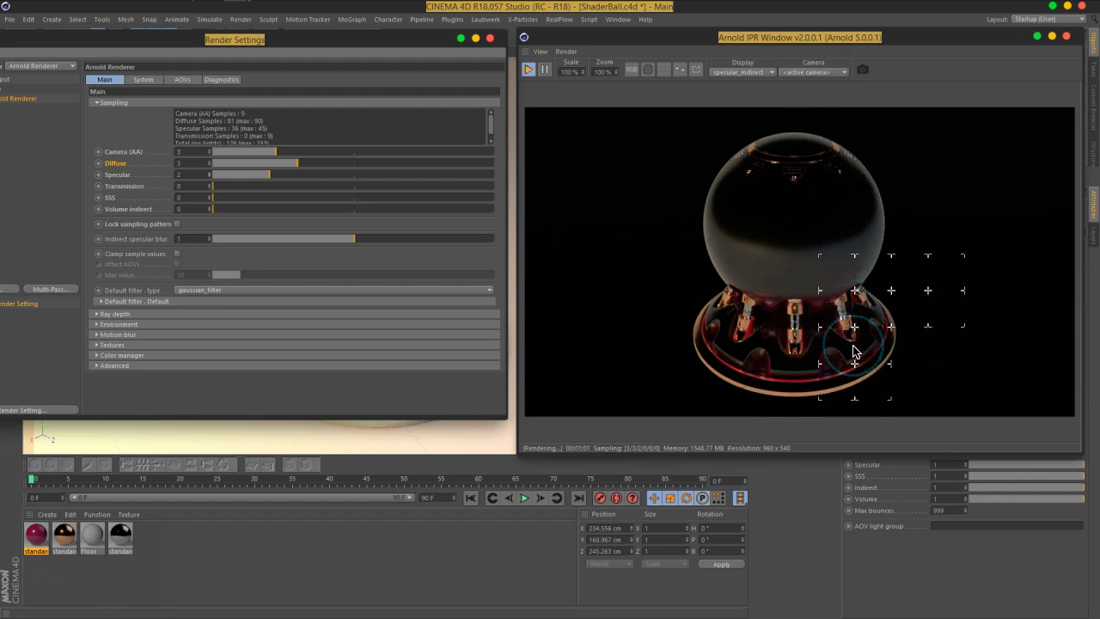
Zoom in on the sphere's reflections, then raise Specular samples to 3 (81 specular samples)
drag(766, 318, 770, 318)
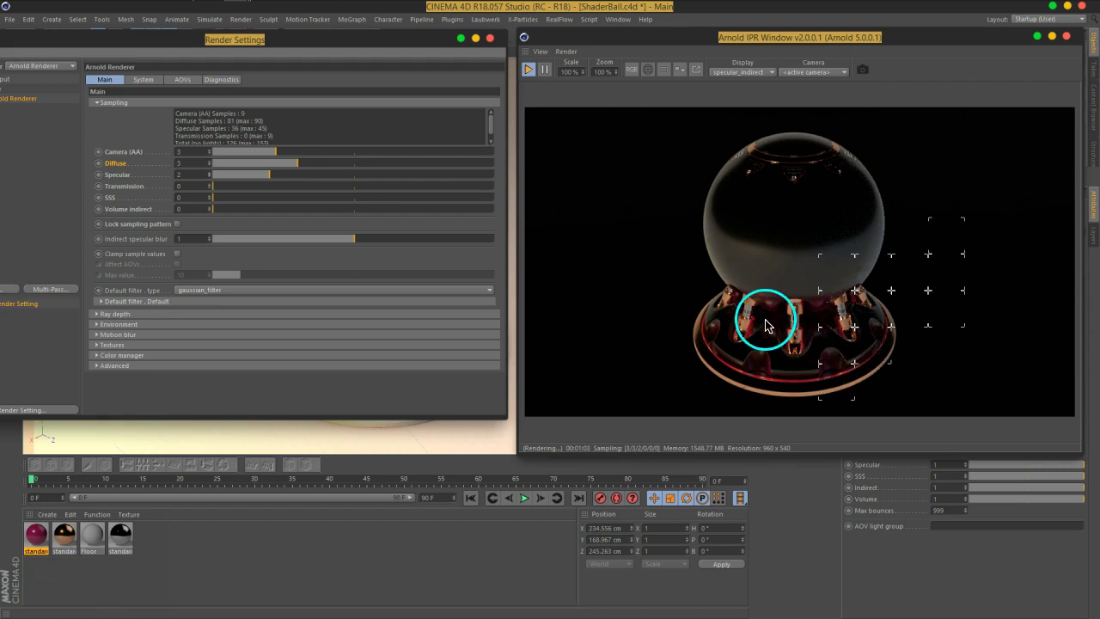
scroll(769, 322, up, 5)
mouse_move(780, 336)
middle_down()
mouse_move(768, 157)
mouse_move(785, 195)
mouse_move(776, 238)
middle_up()
mouse_move(776, 238)
mouse_down()
mouse_move(782, 287)
mouse_move(746, 243)
mouse_move(753, 315)
mouse_move(686, 355)
mouse_move(803, 402)
mouse_move(816, 380)
mouse_move(879, 369)
mouse_move(901, 242)
mouse_up()
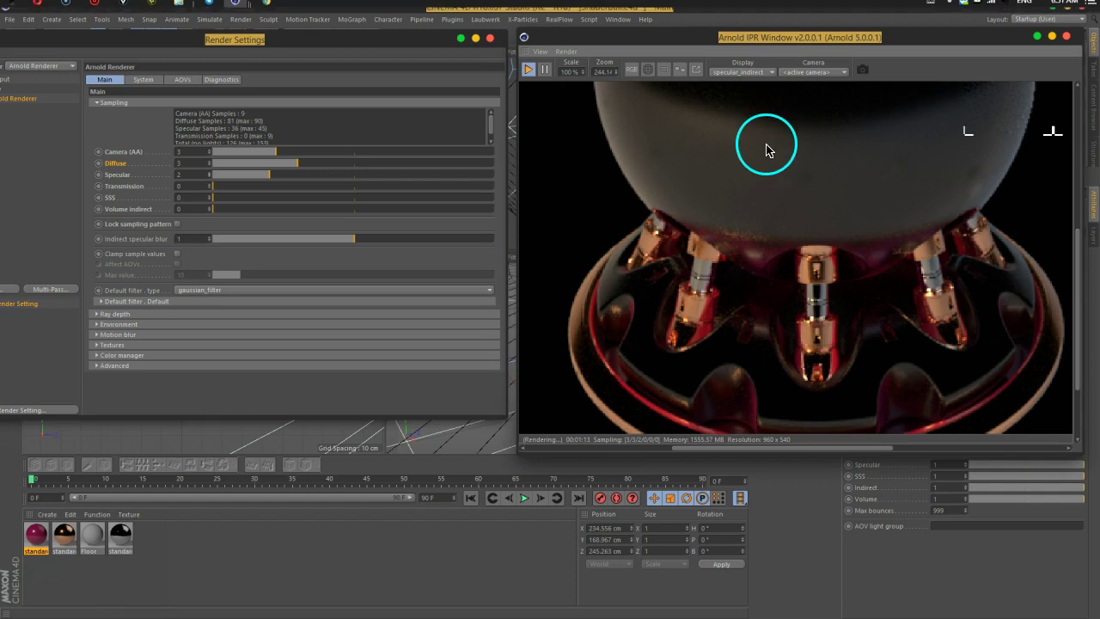
mouse_move(765, 147)
middle_down()
mouse_move(776, 226)
mouse_move(779, 215)
middle_up()
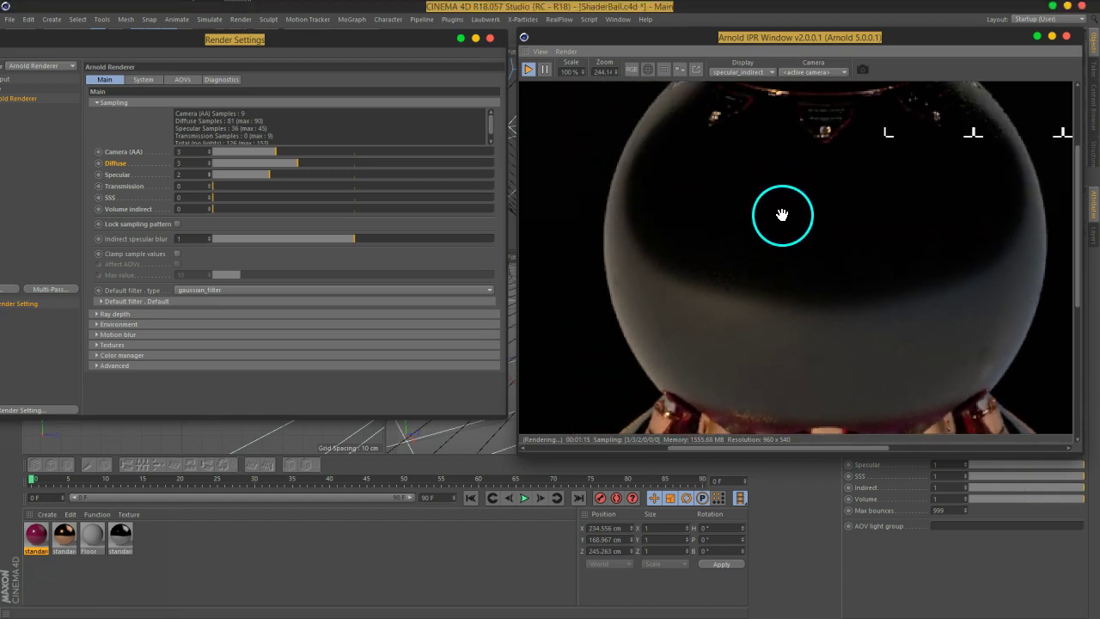
mouse_move(776, 173)
middle_down()
mouse_move(796, 165)
mouse_move(827, 197)
mouse_move(749, 173)
middle_up()
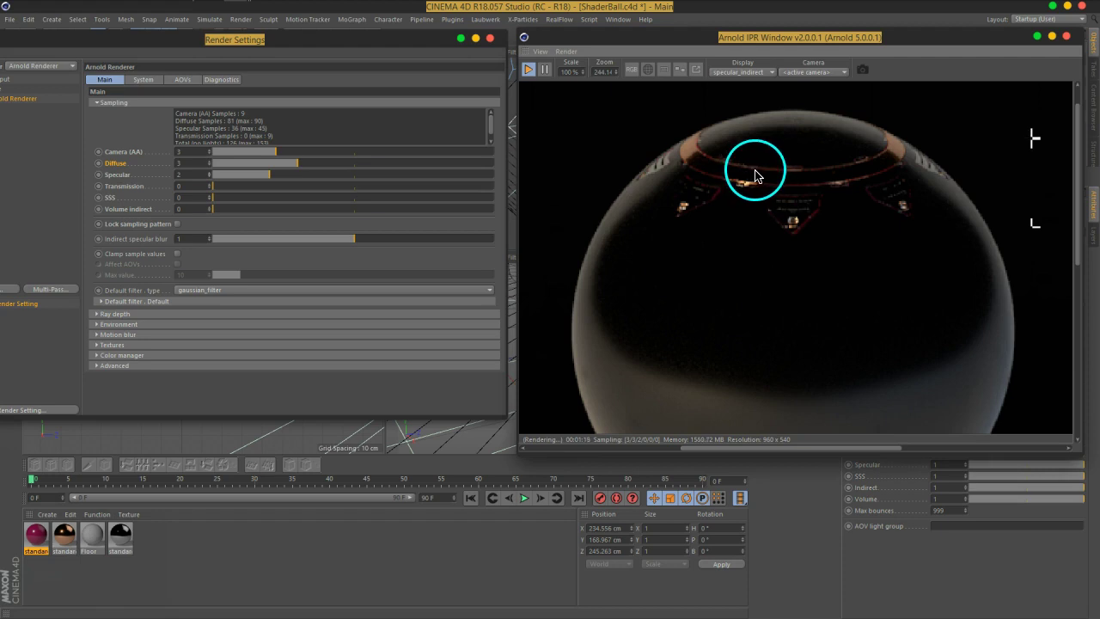
click(209, 173)
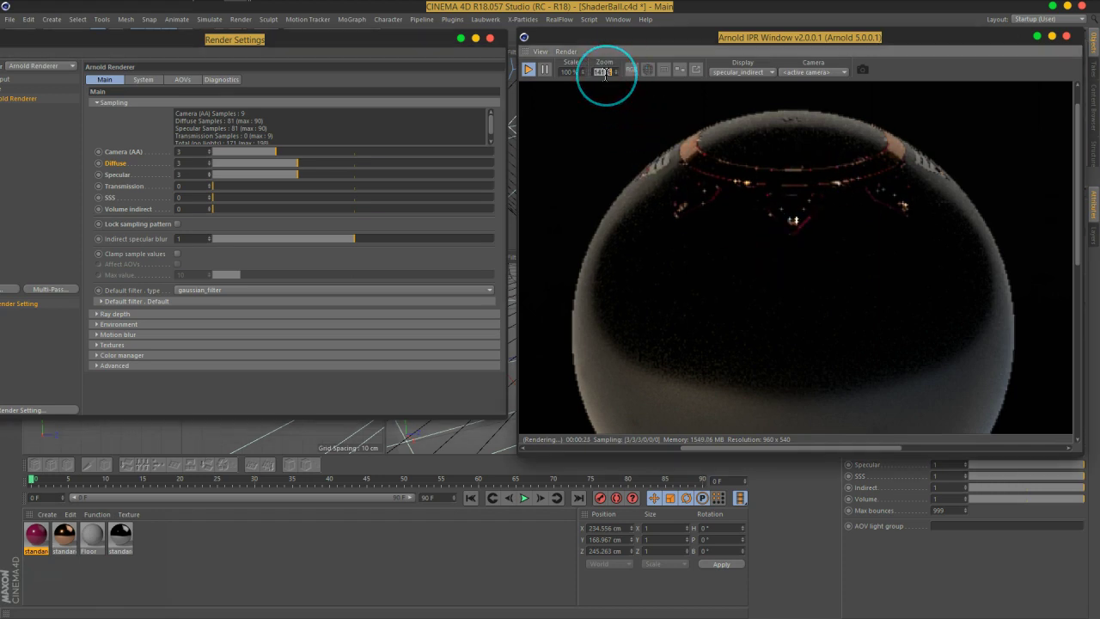
Reset the IPR zoom to 100% and let the specular_indirect render finish around the sphere
text(00)
key(Return)
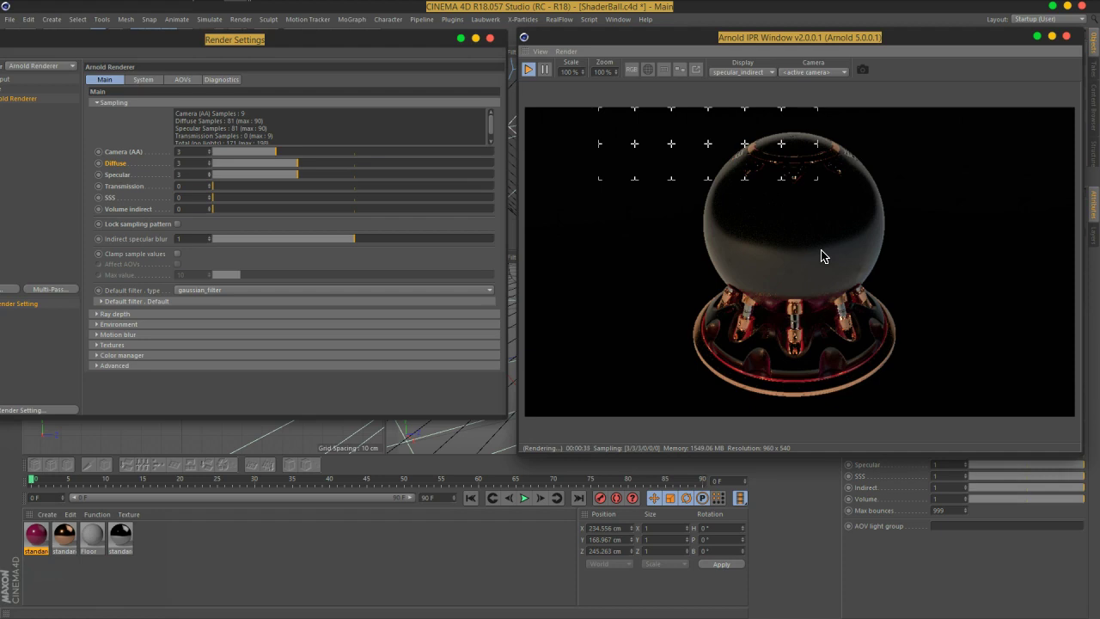
mouse_move(822, 256)
mouse_down()
mouse_move(737, 369)
mouse_move(730, 361)
mouse_move(776, 324)
mouse_move(761, 332)
mouse_move(791, 344)
mouse_move(840, 316)
mouse_move(832, 344)
mouse_move(806, 355)
mouse_up()
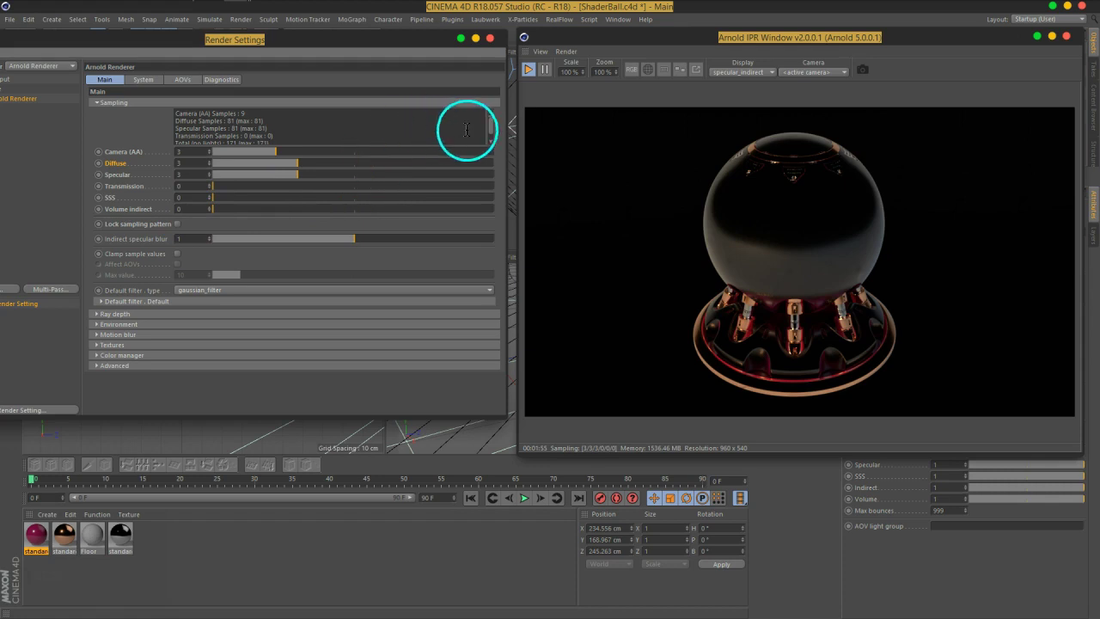
Display the diffuse_direct pass and refine the pink shader ball's base and top
click(740, 71)
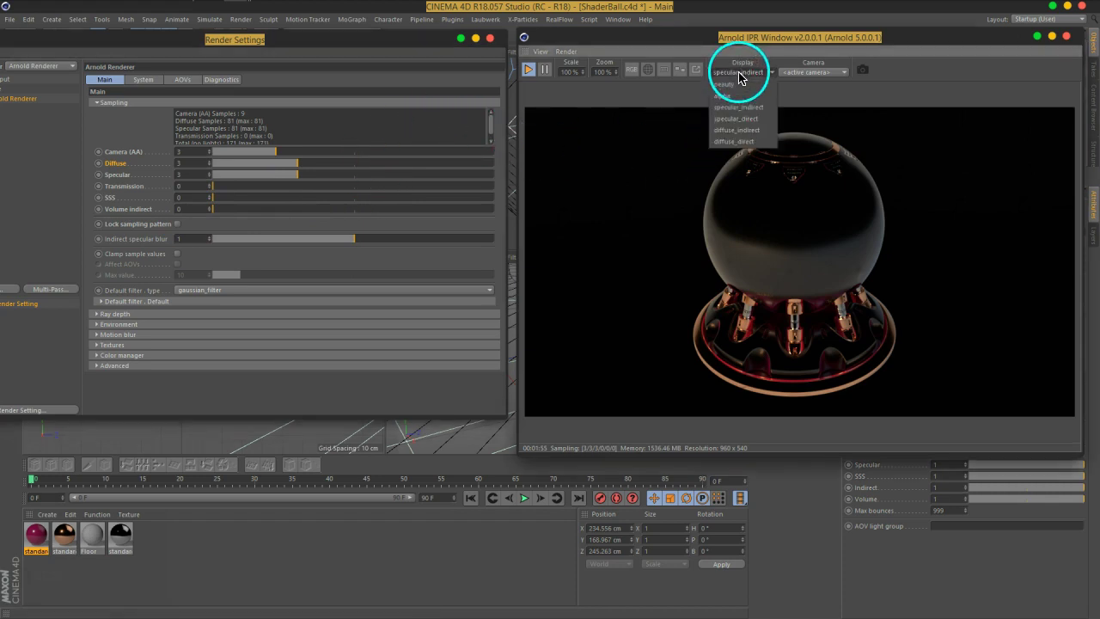
click(754, 150)
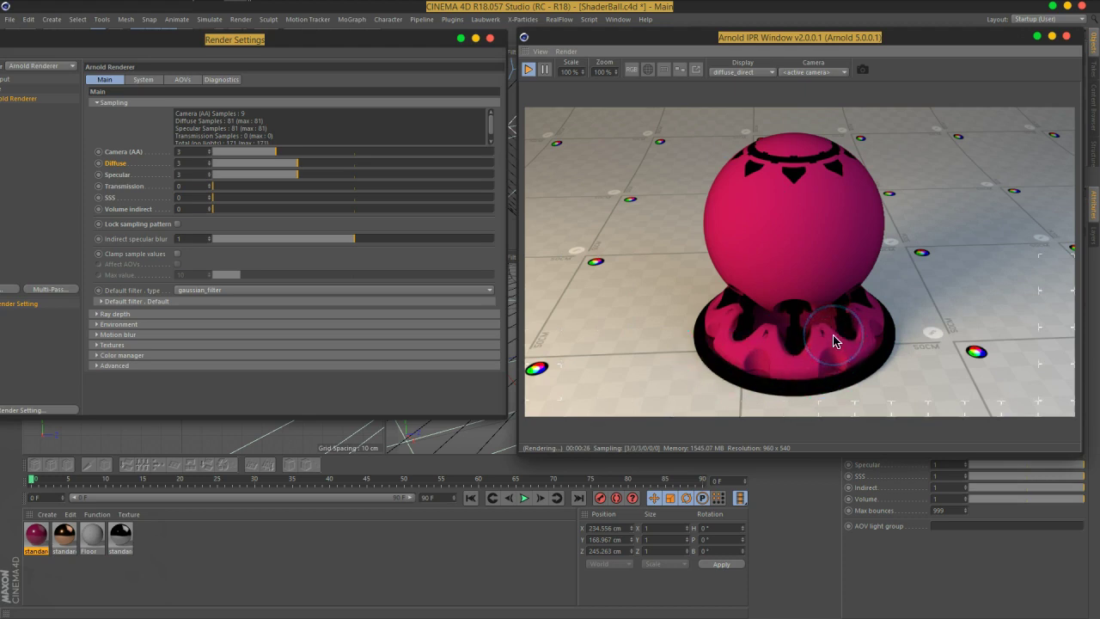
click(744, 300)
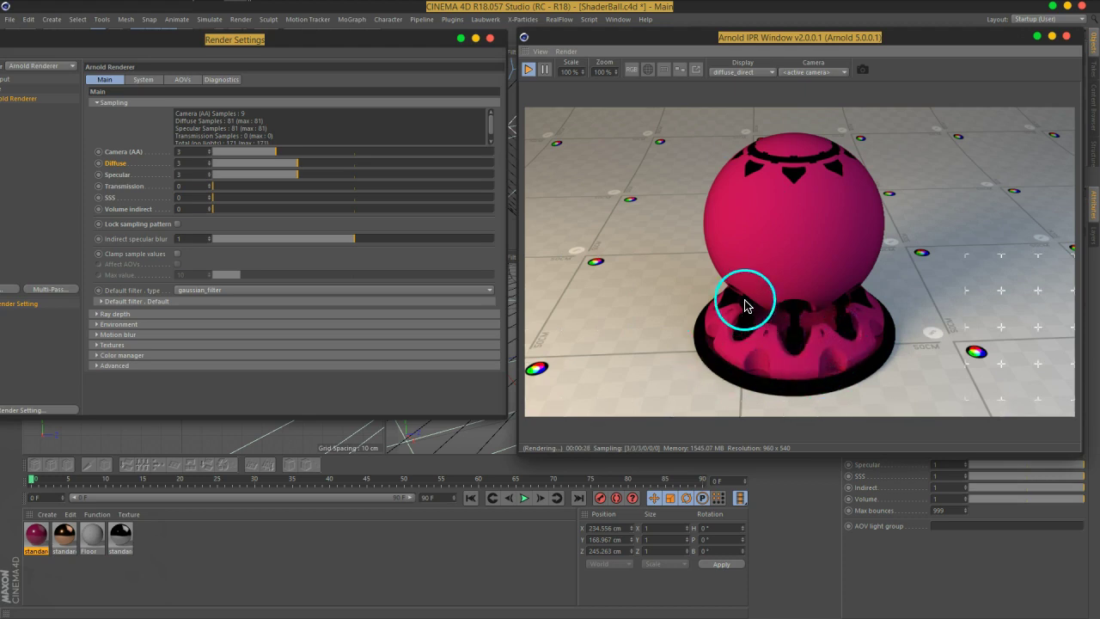
mouse_move(707, 200)
mouse_down()
mouse_move(750, 161)
mouse_move(780, 343)
mouse_up()
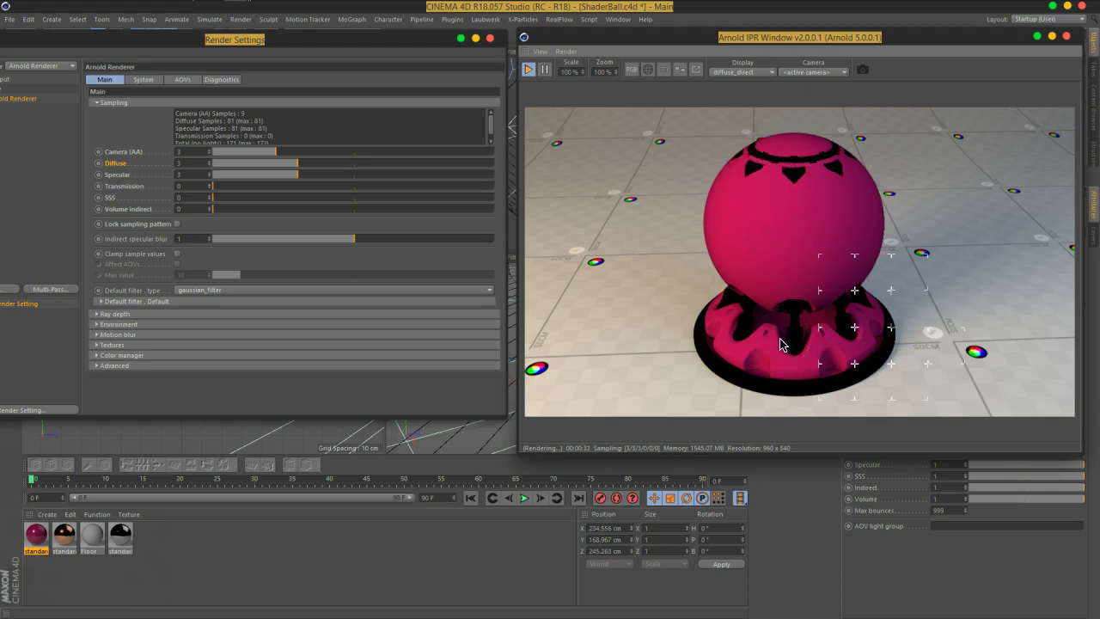